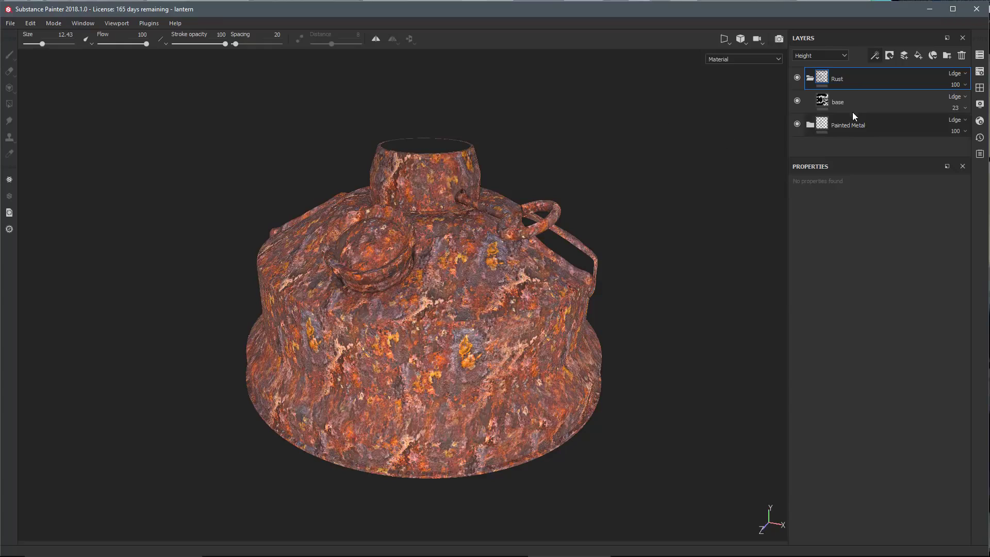
Add a black mask to the Rust folder.
click(852, 107)
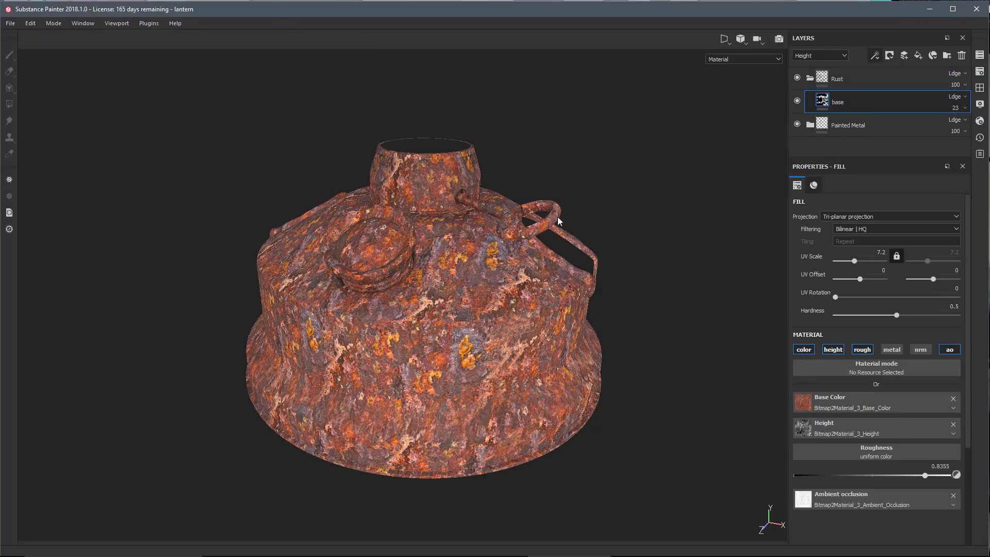
click(853, 85)
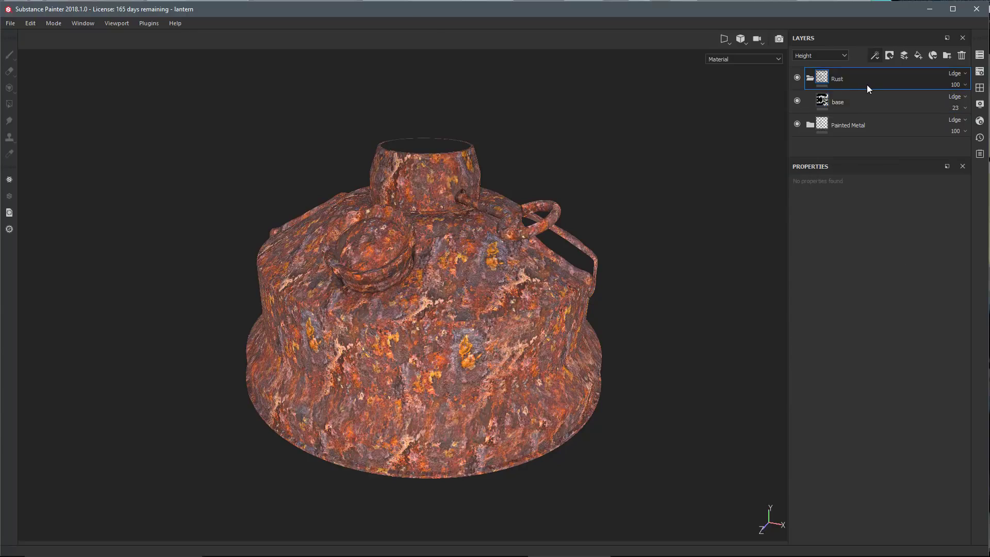
mouse_move(823, 77)
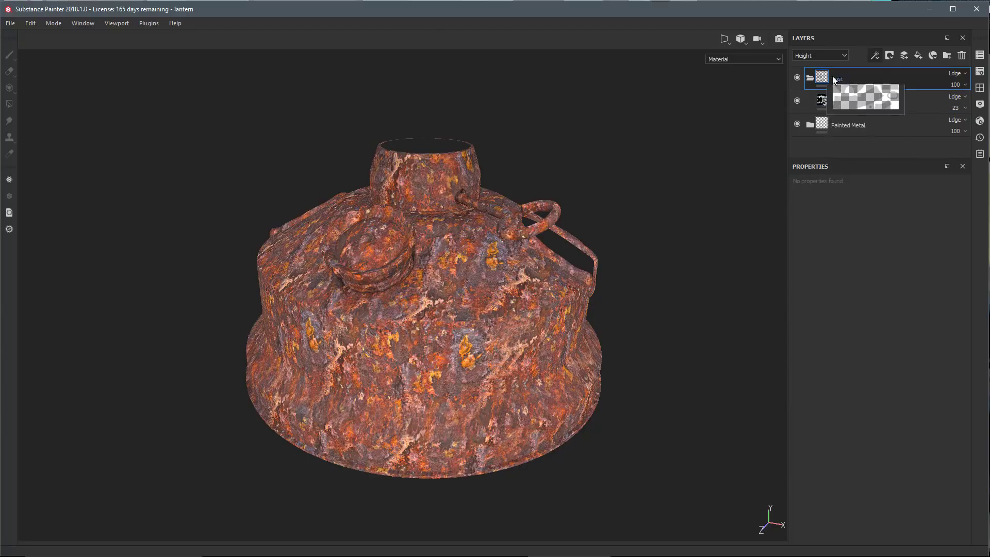
right_click(863, 77)
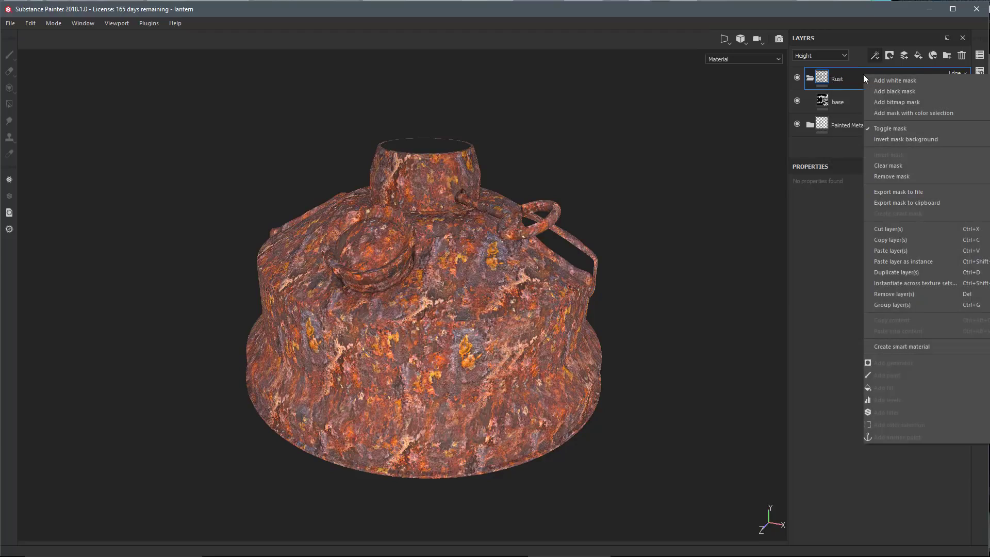
click(881, 94)
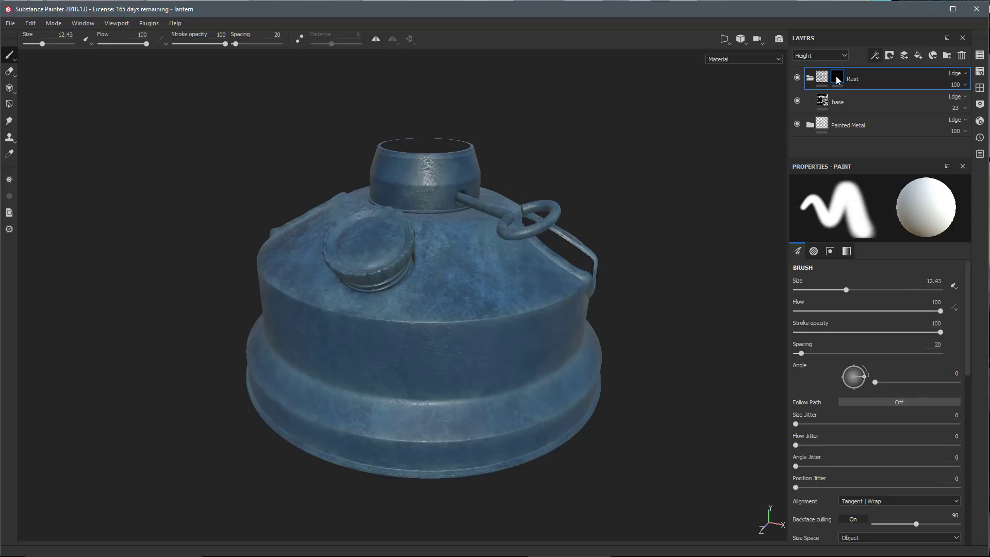
Add a fill to the Rust mask and assign Grunge Map 004 as its grayscale, searching the resources for "grunge 00".
click(875, 55)
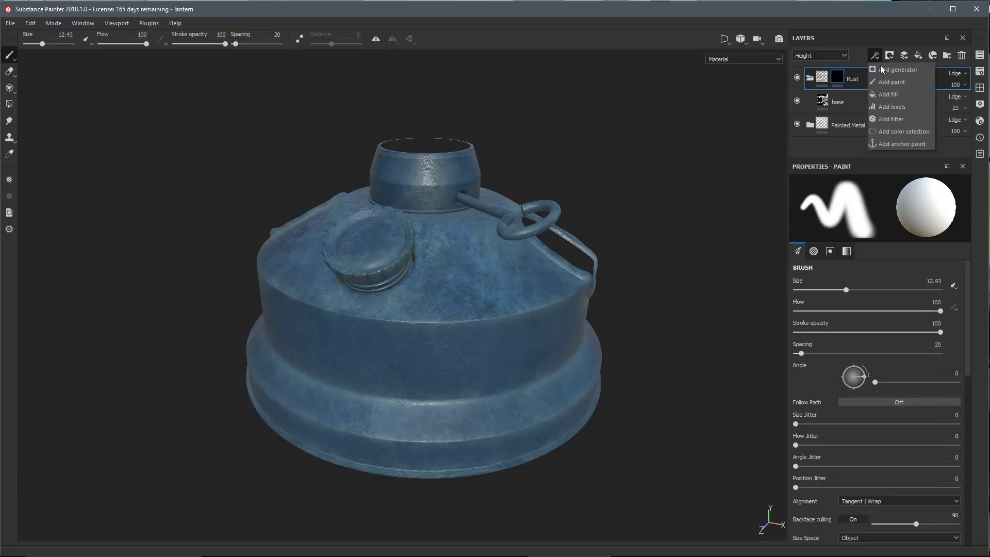
click(884, 95)
click(822, 350)
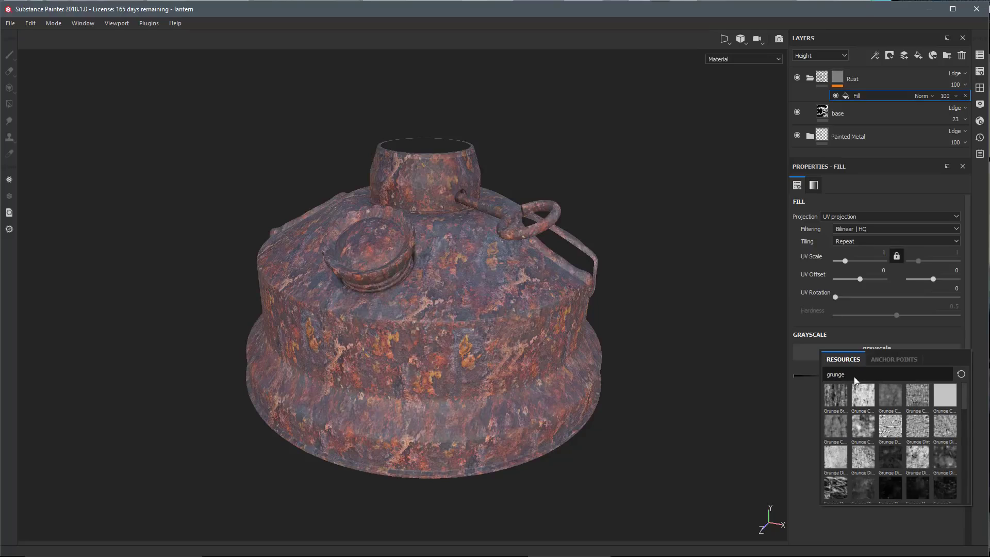
scroll(903, 424, down, 3)
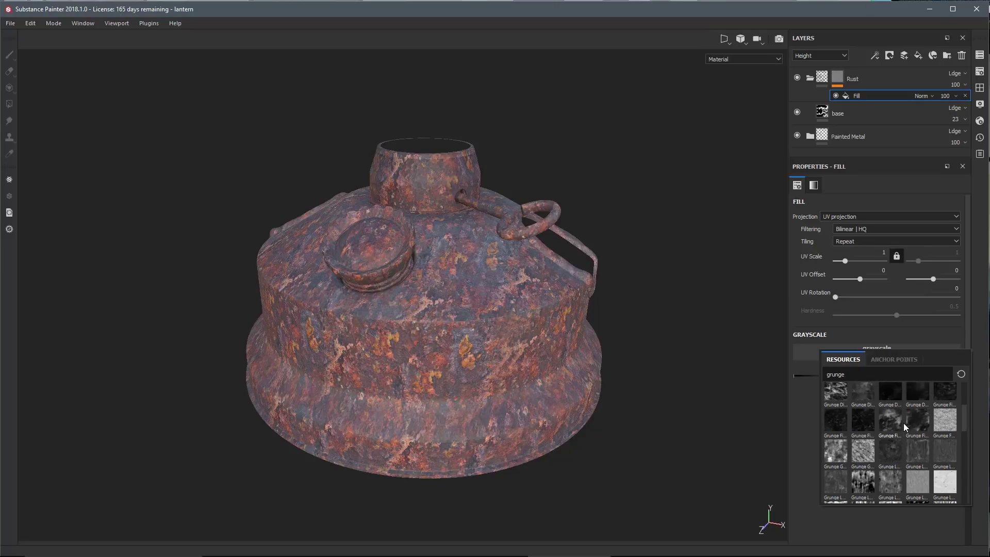
scroll(895, 415, down, 6)
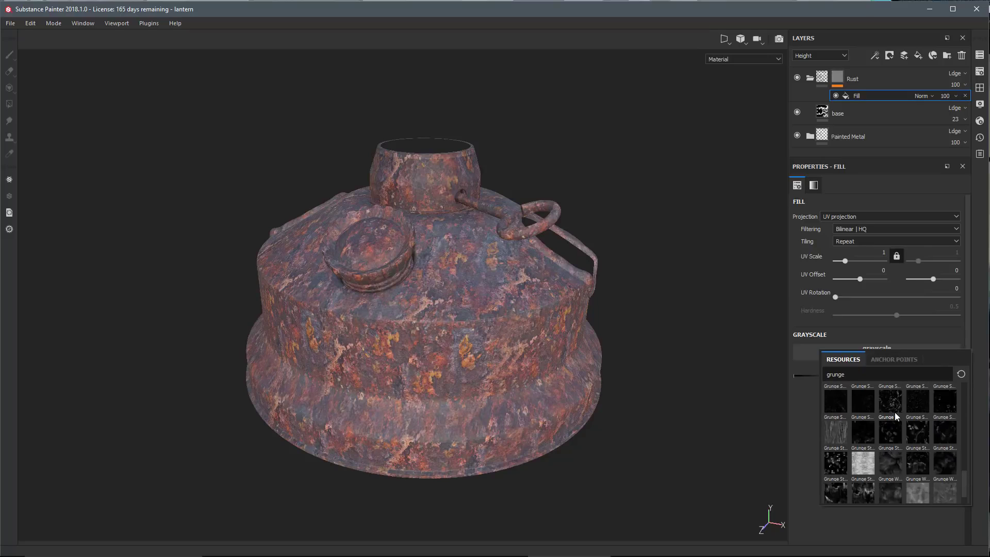
scroll(896, 415, up, 8)
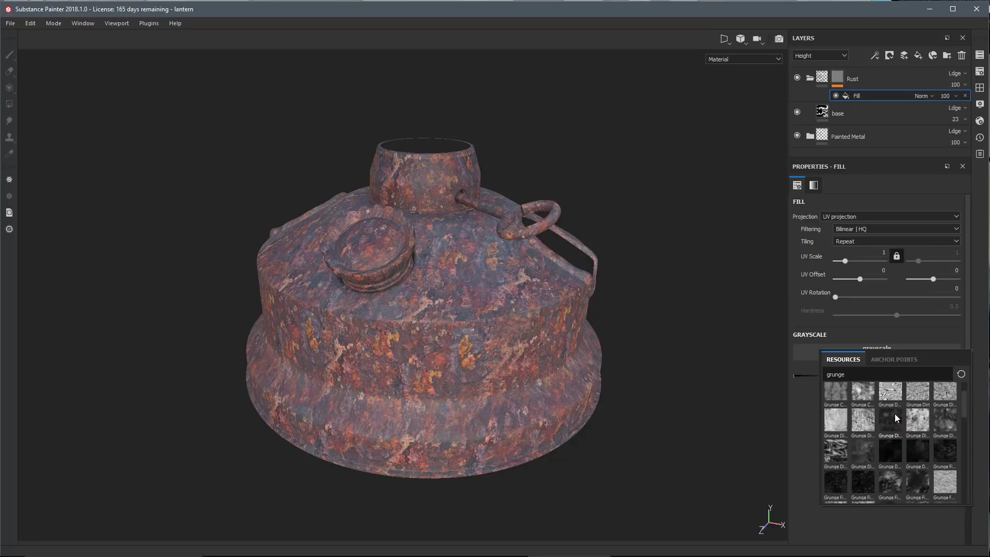
scroll(896, 418, down, 1)
scroll(897, 423, down, 1)
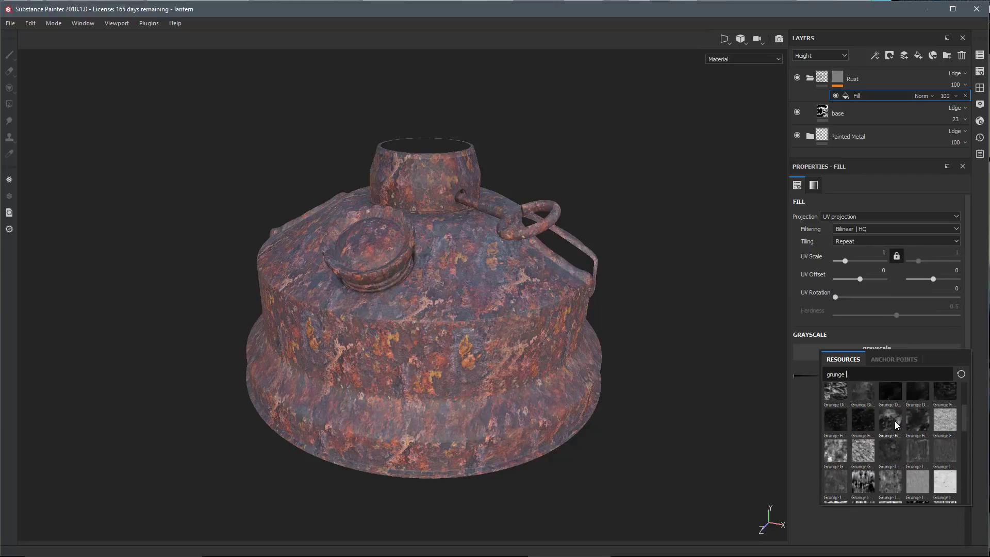
scroll(915, 432, down, 5)
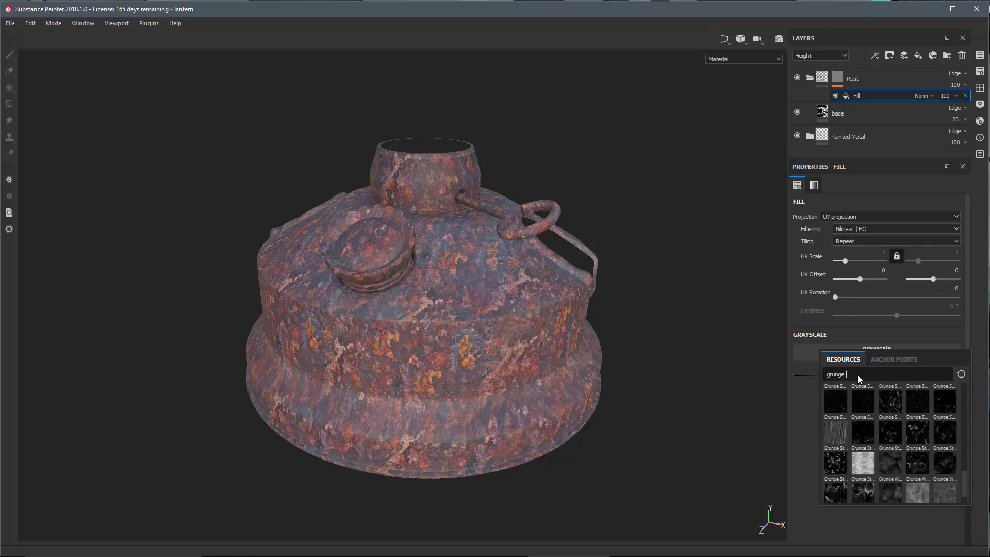
text(00)
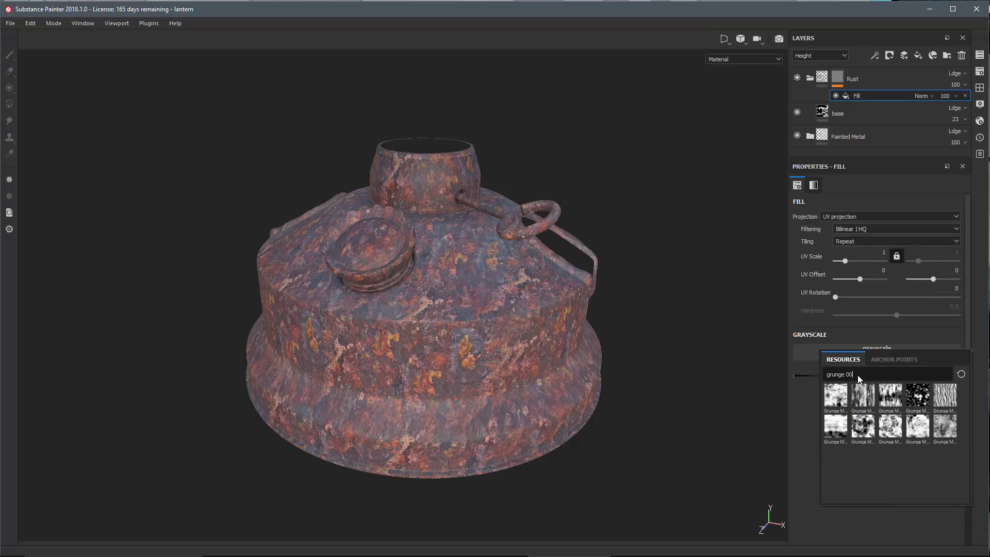
mouse_move(917, 403)
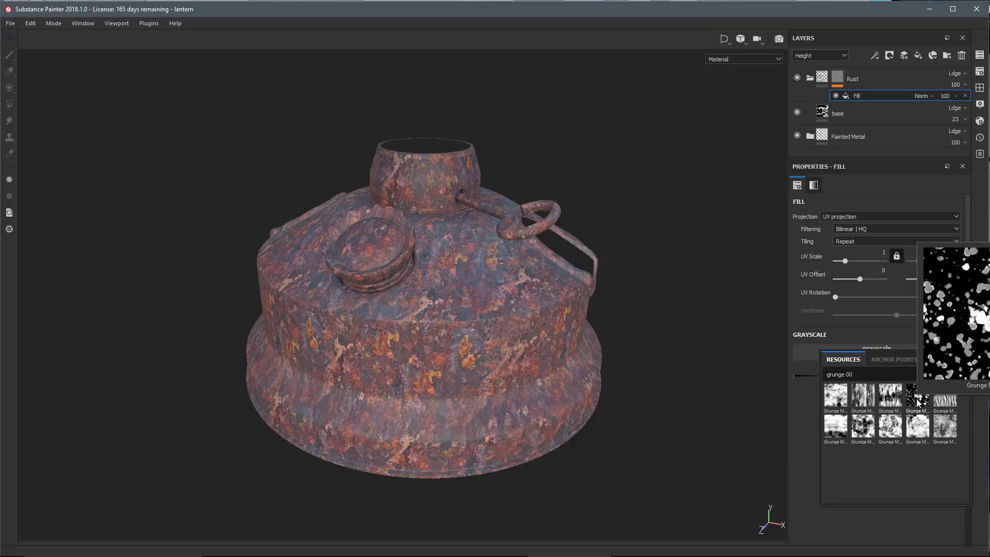
click(917, 402)
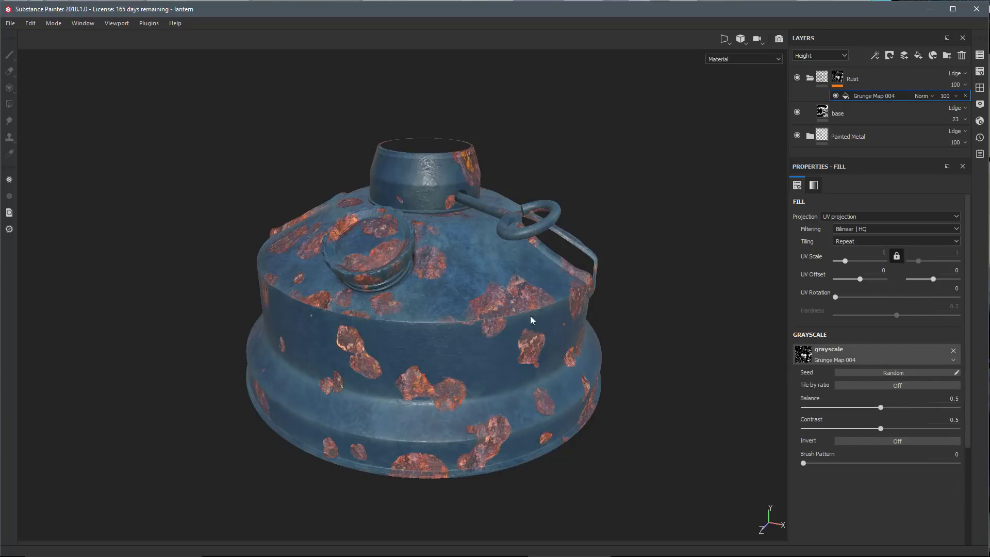
Set the UV scale of the Grunge Map 004 fill to 4.6.
alt+drag(531, 315, 531, 306)
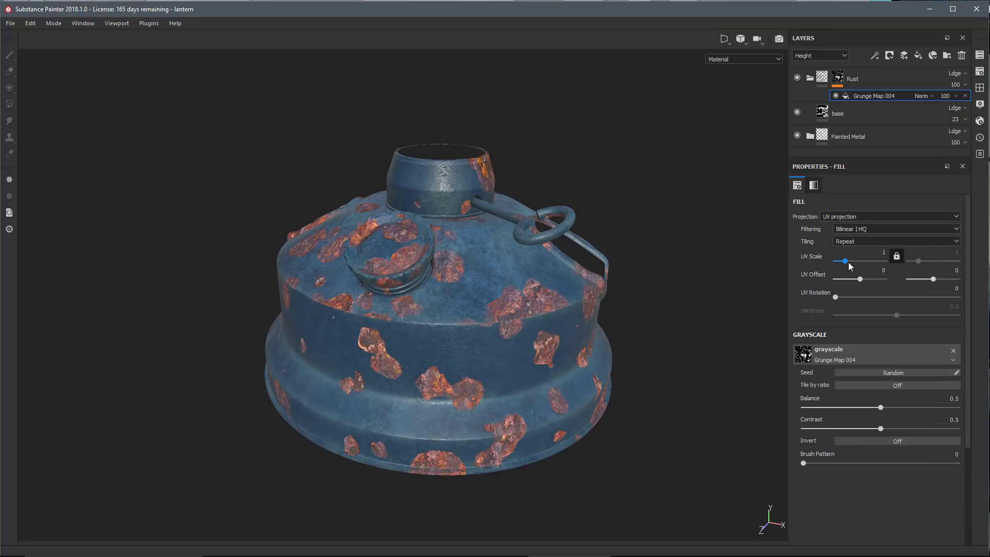
drag(849, 262, 852, 264)
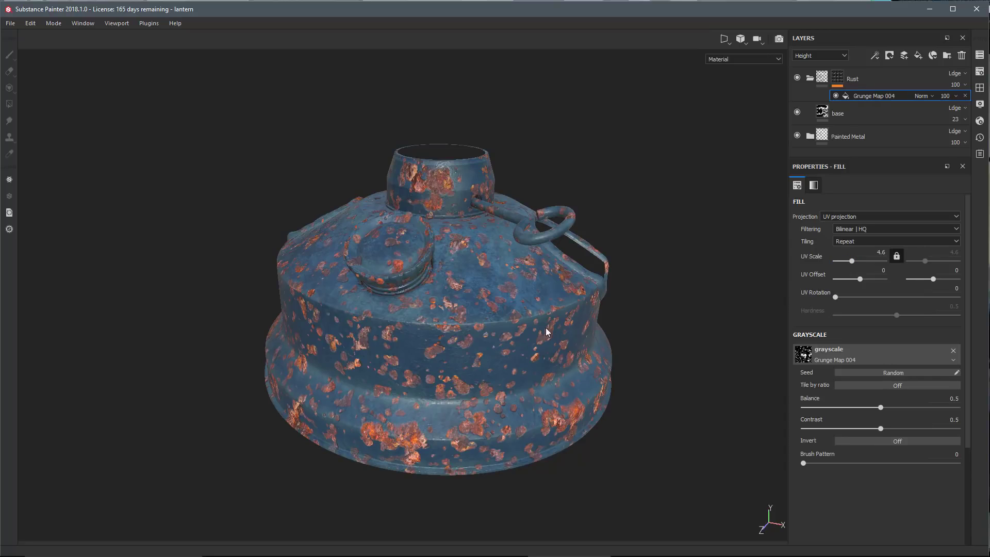
alt+drag(435, 365, 474, 343)
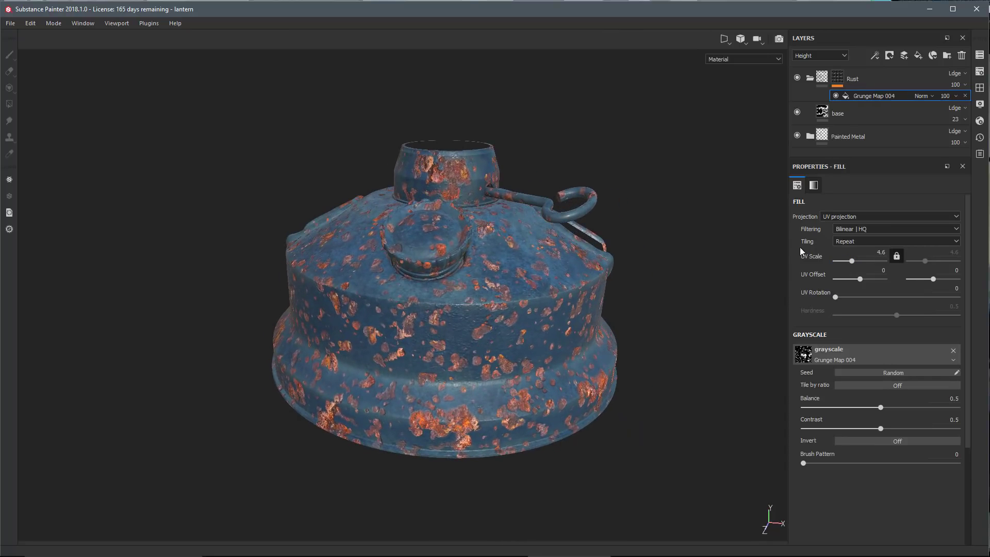
Try tri-planar projection on the Grunge Map 004 fill and return it to UV projection.
click(831, 218)
click(825, 231)
alt+drag(581, 373, 443, 411)
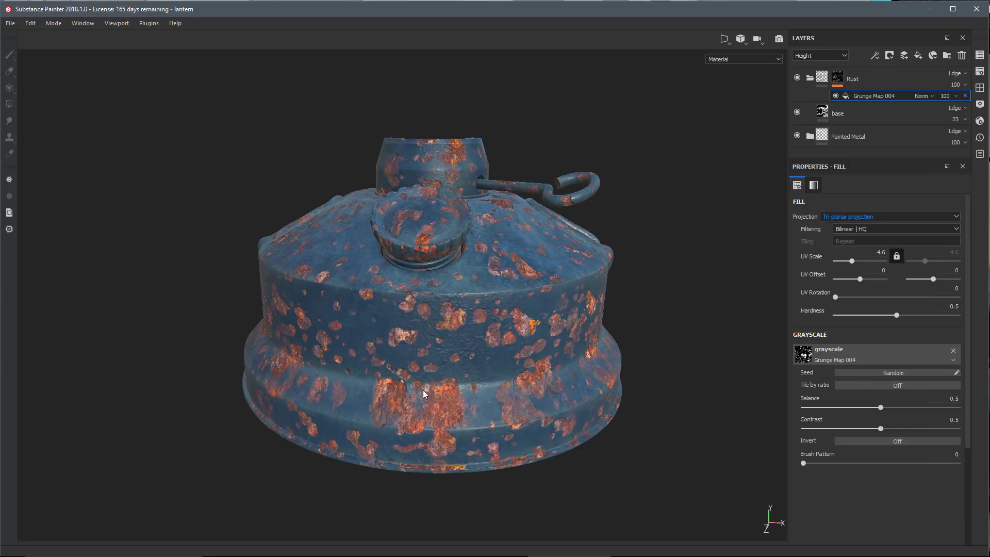
click(836, 218)
click(838, 227)
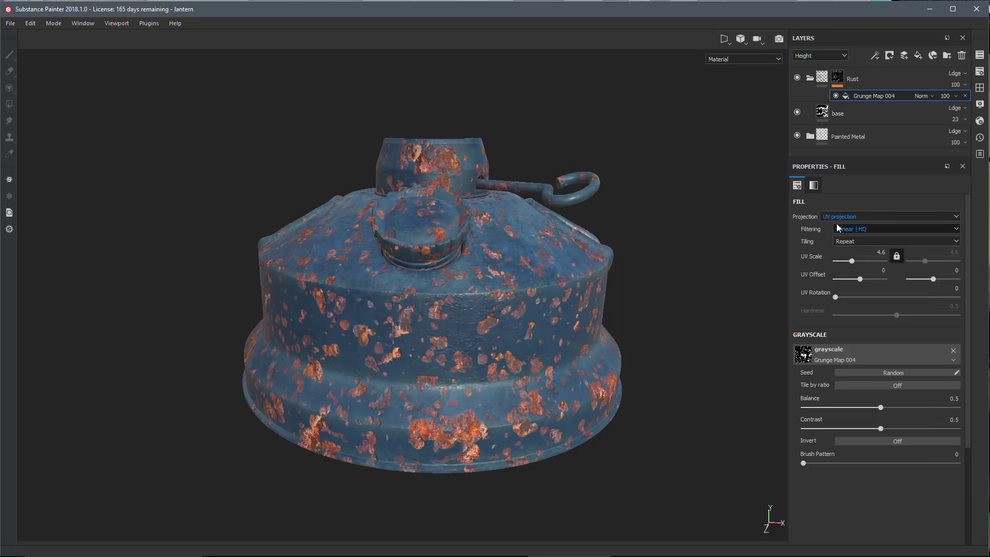
Add a second fill to the Rust mask and assign Grunge Concrete Old as its grayscale.
alt+drag(545, 374, 562, 395)
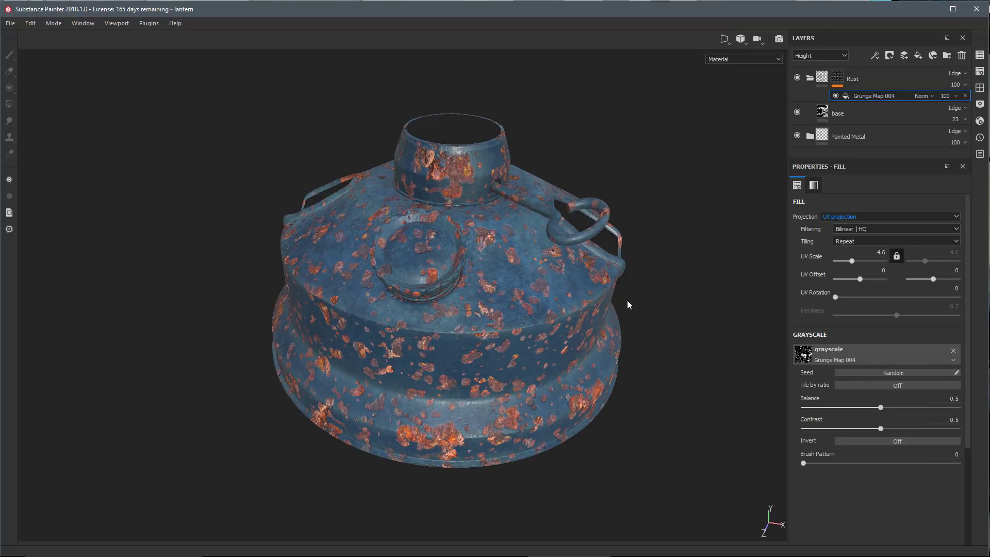
alt+drag(562, 271, 573, 359)
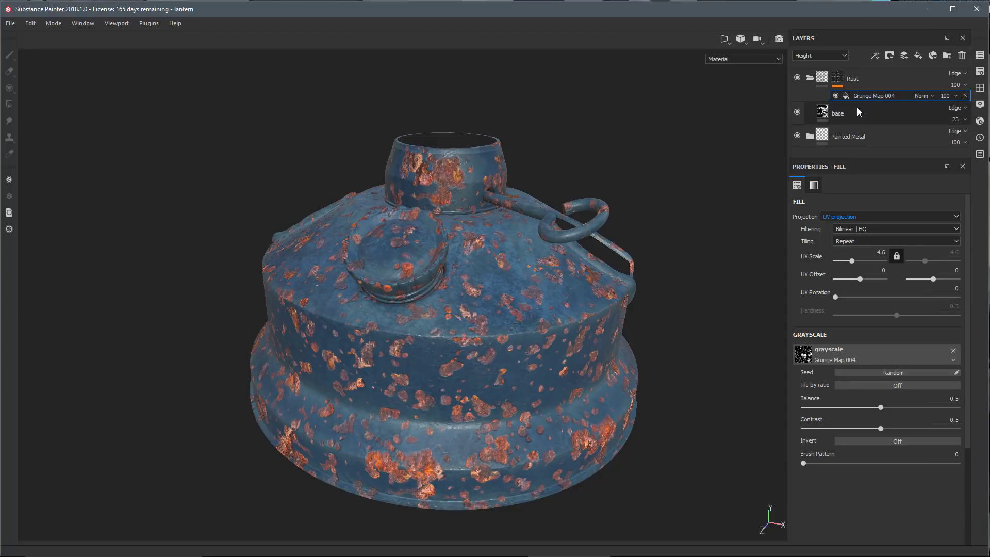
click(875, 55)
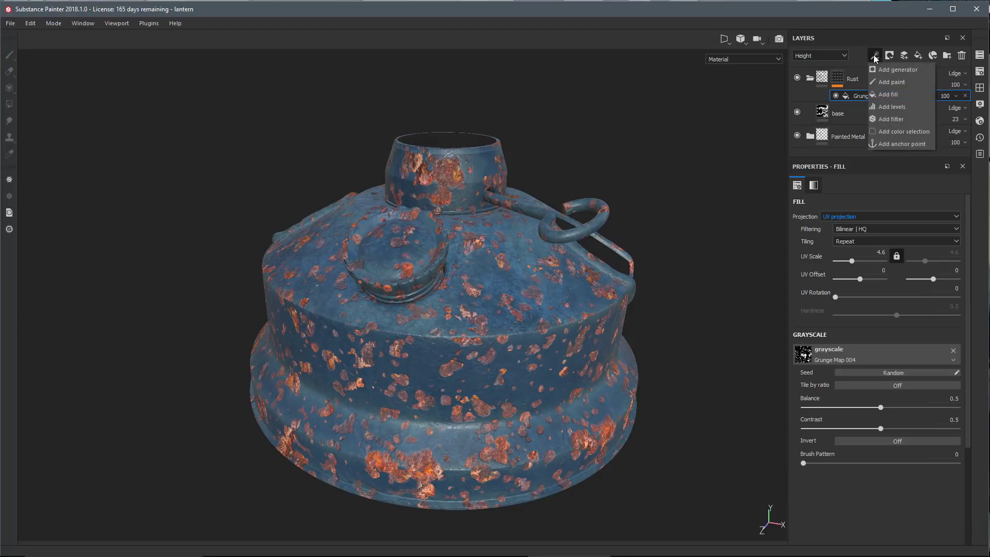
click(883, 94)
click(817, 352)
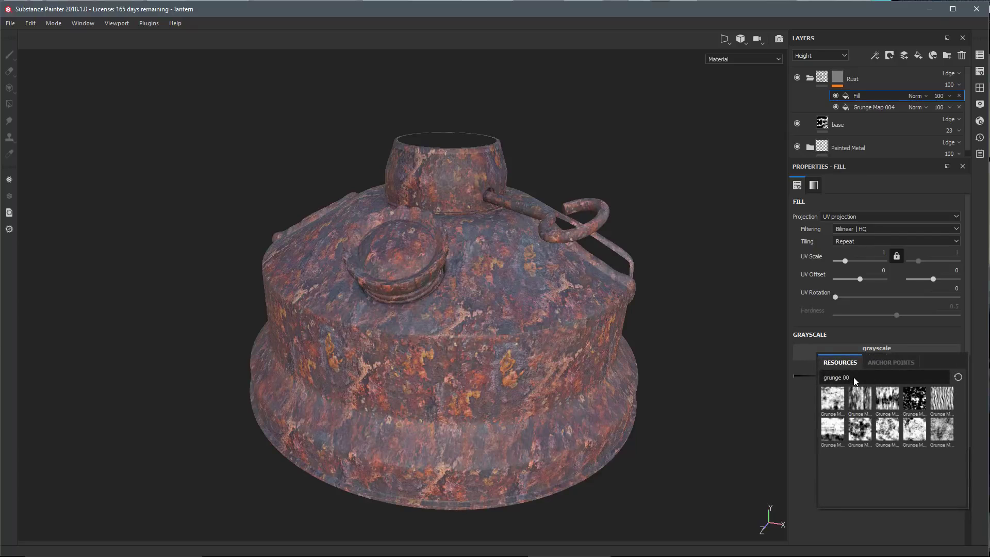
key(BackSpace)
key(BackSpace)
key(BackSpace)
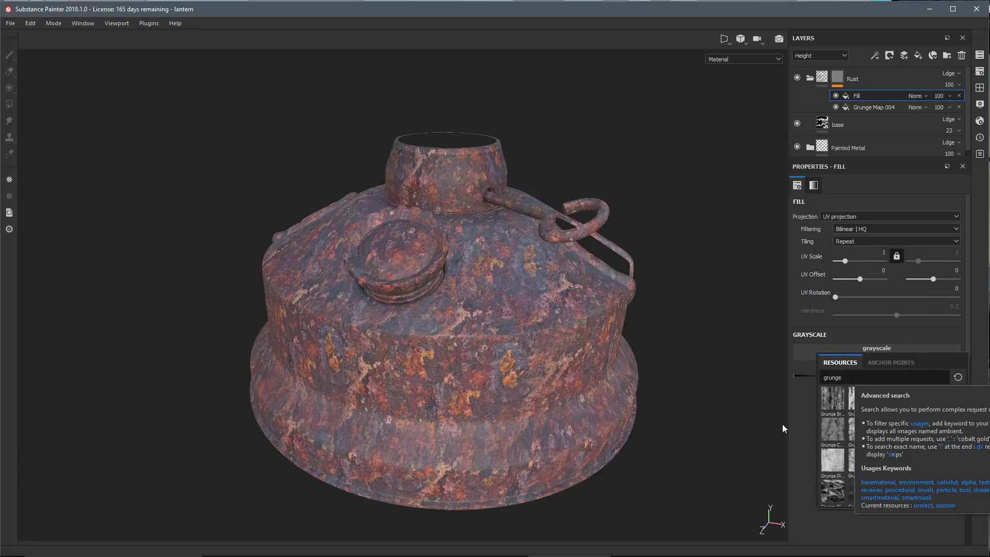
mouse_move(861, 420)
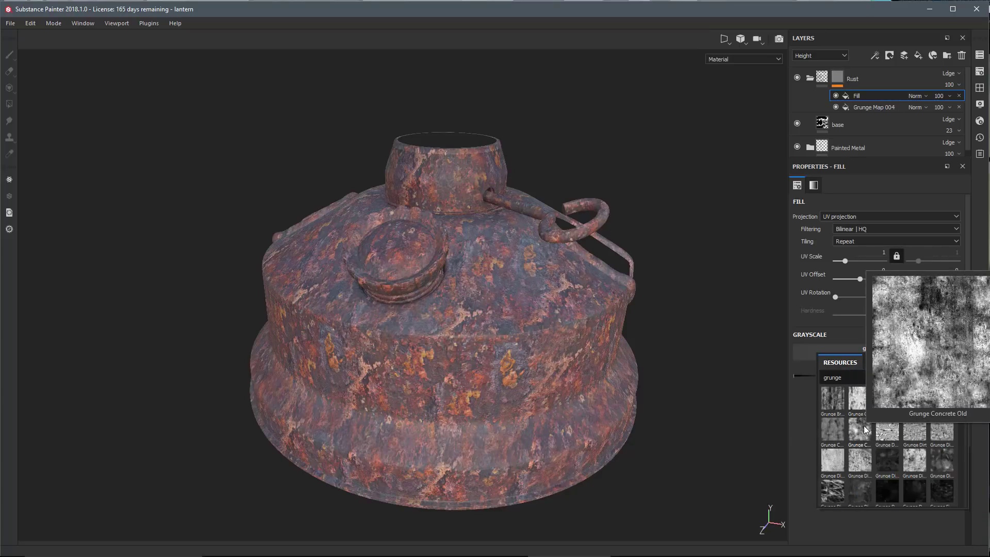
click(866, 429)
Switch the Grunge Concrete Old fill to tri-planar projection and set its balance to 0.41 and contrast to 0.28.
alt+drag(751, 368, 710, 268)
click(840, 217)
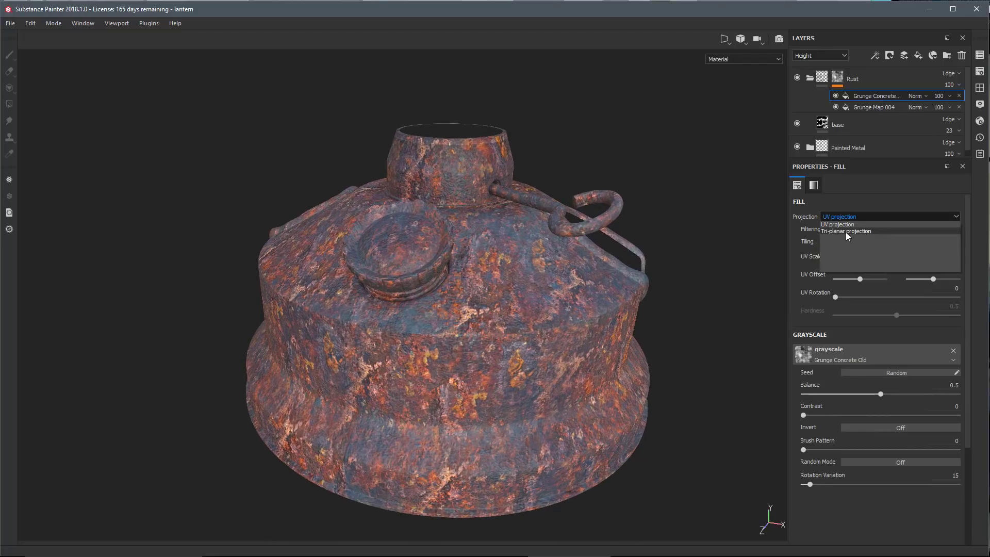
click(846, 232)
alt+right_drag(554, 312, 557, 333)
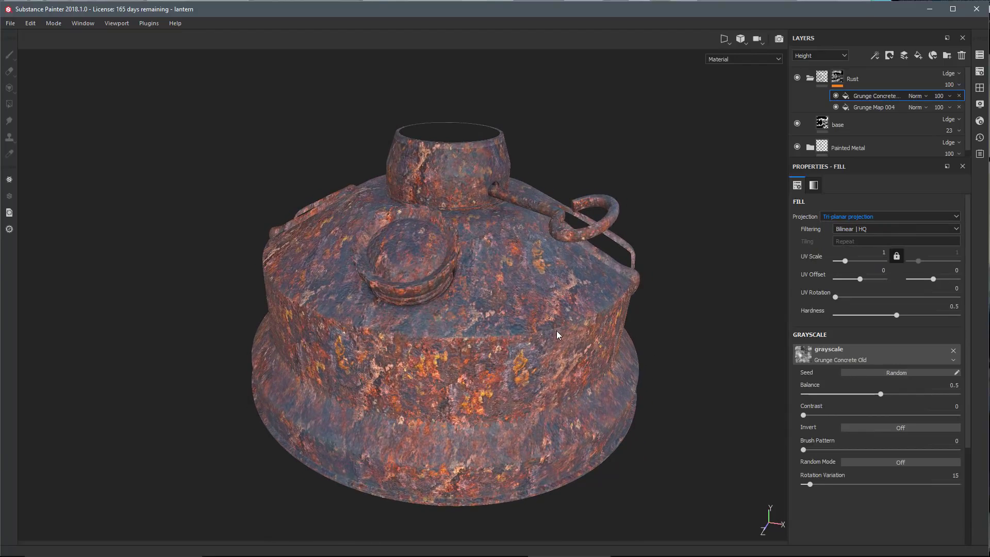
mouse_move(880, 394)
mouse_down()
mouse_move(840, 395)
mouse_move(853, 394)
mouse_up()
drag(805, 417, 867, 395)
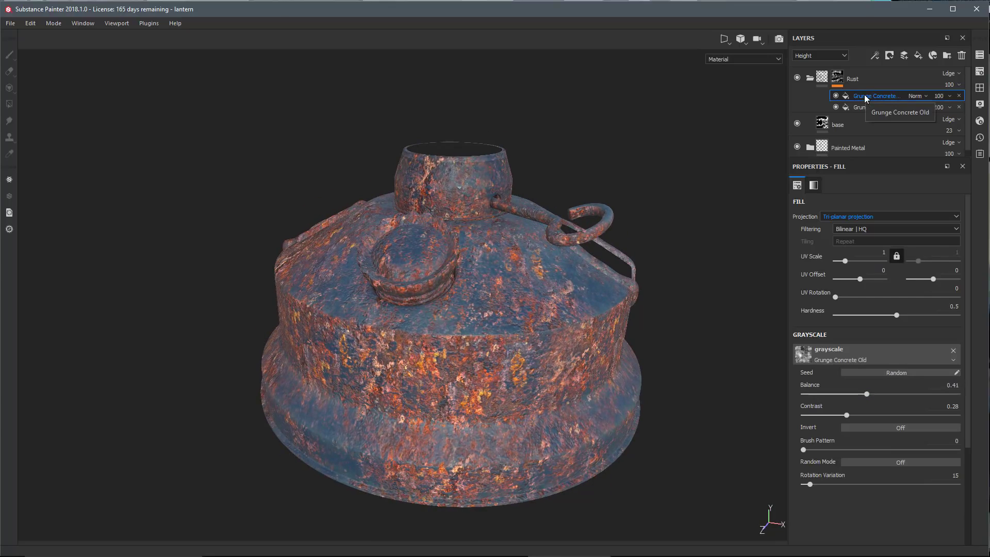
Set the blend mode of the Grunge Concrete Old fill to Lighten (Max).
click(922, 97)
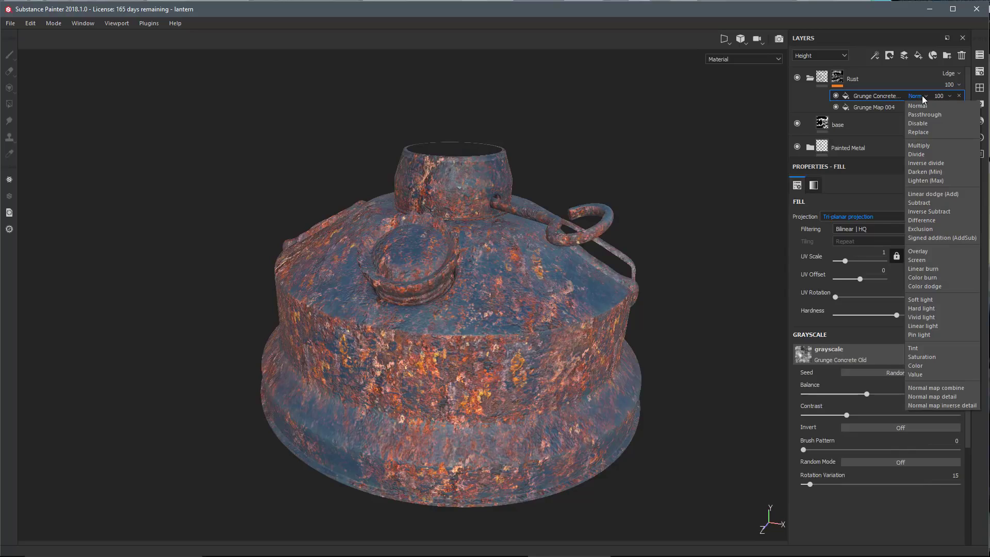
click(917, 180)
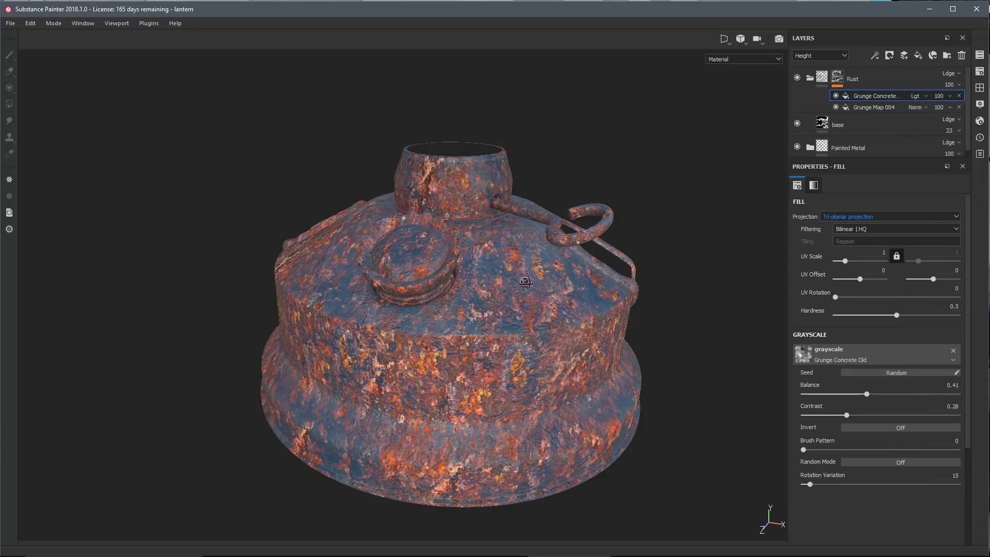
alt+drag(524, 282, 543, 249)
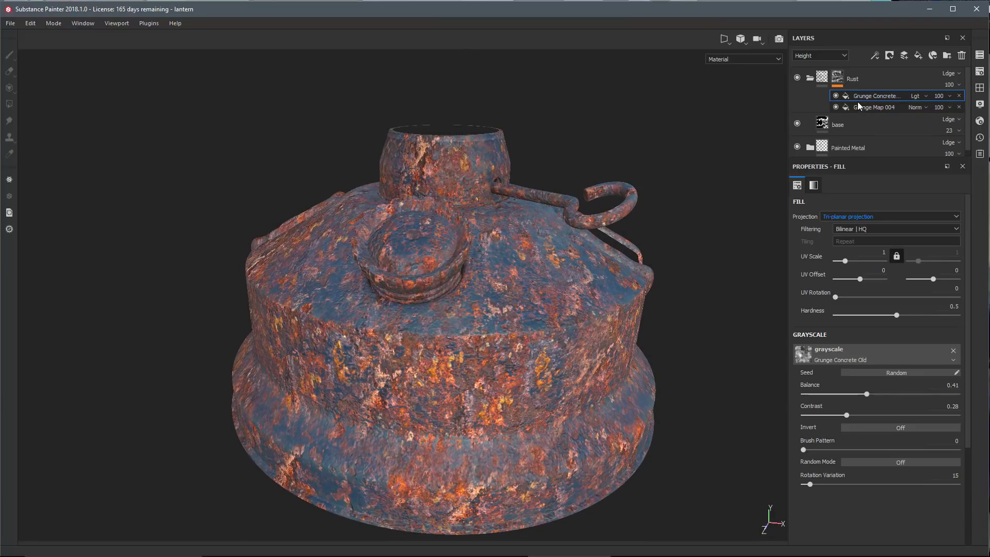
Add a generator to the Rust folder's mask above Grunge Concrete Old and load the Light generator into it.
alt+drag(534, 286, 493, 313)
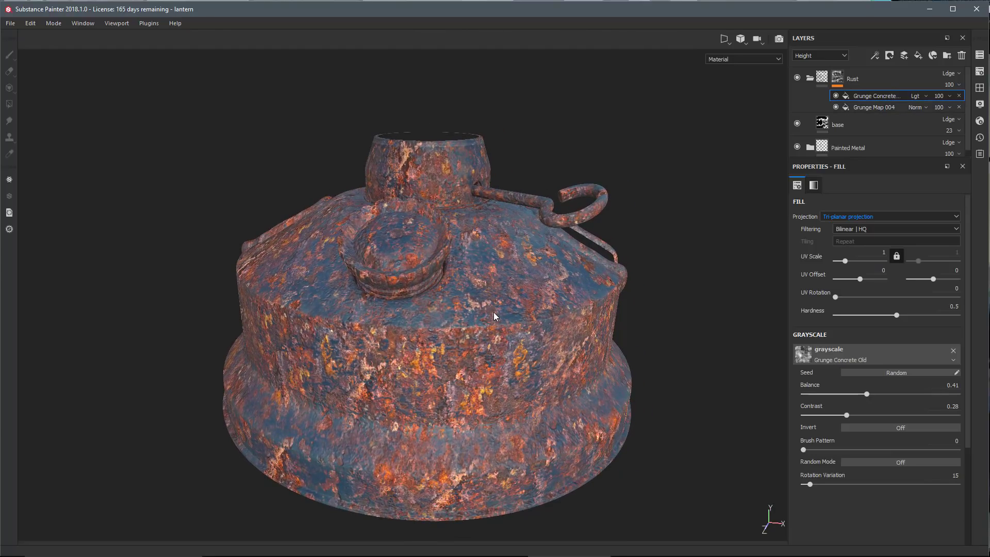
click(875, 55)
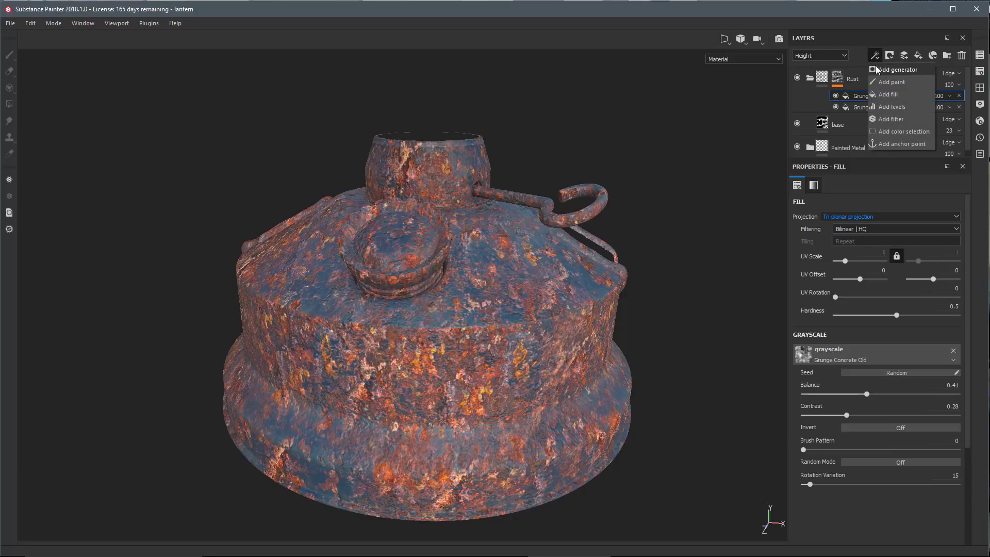
click(879, 71)
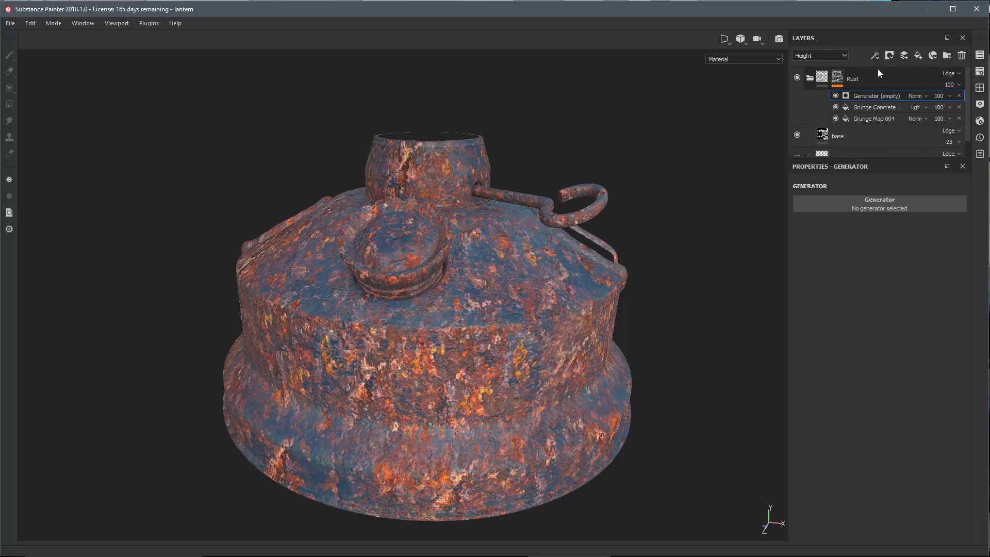
click(798, 207)
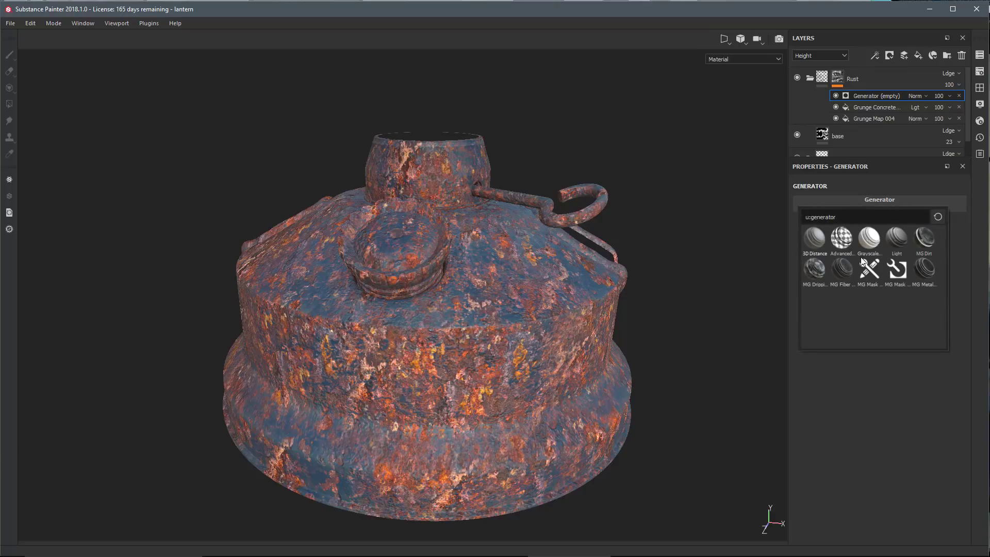
click(894, 236)
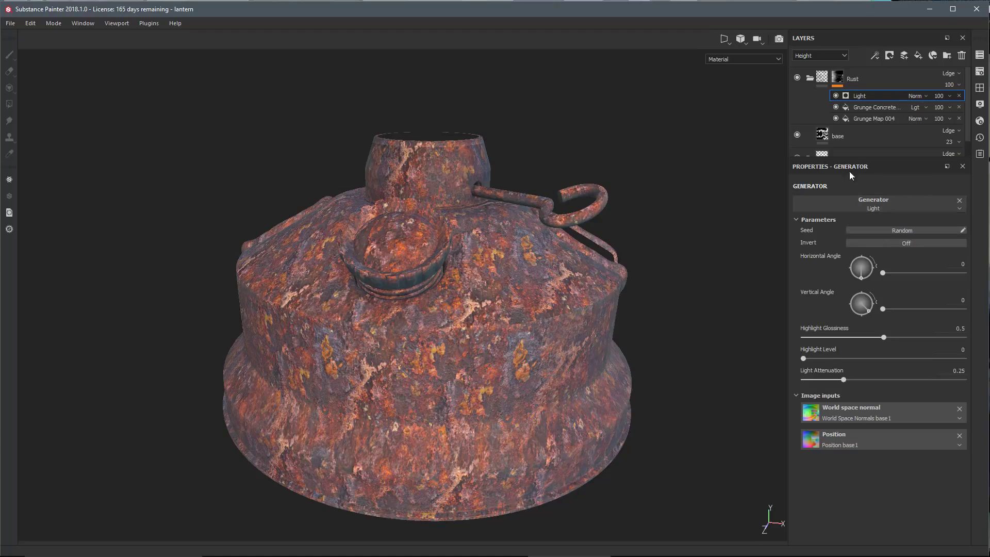
Display the Rust mask alone on the lantern and set the Light generator's vertical angle to 270.
click(836, 78)
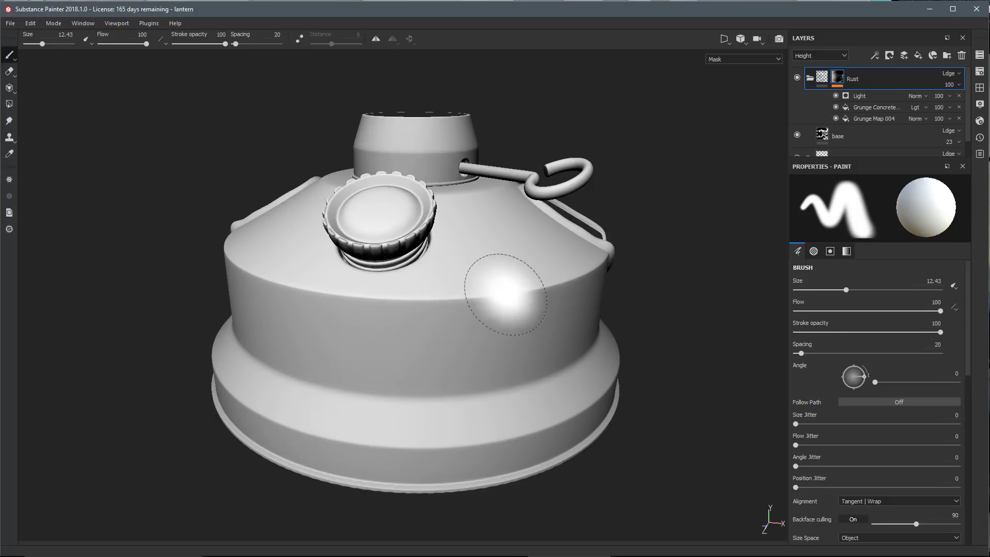
mouse_move(503, 289)
alt+mouse_down()
mouse_move(504, 308)
mouse_move(508, 281)
alt+mouse_up()
click(858, 96)
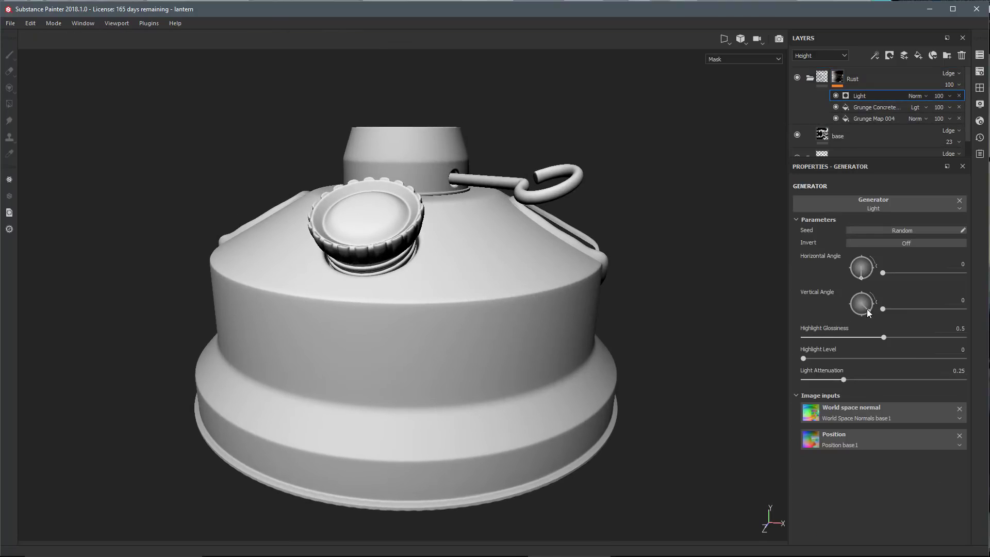
mouse_move(868, 312)
mouse_down()
mouse_move(851, 304)
mouse_move(863, 319)
mouse_up()
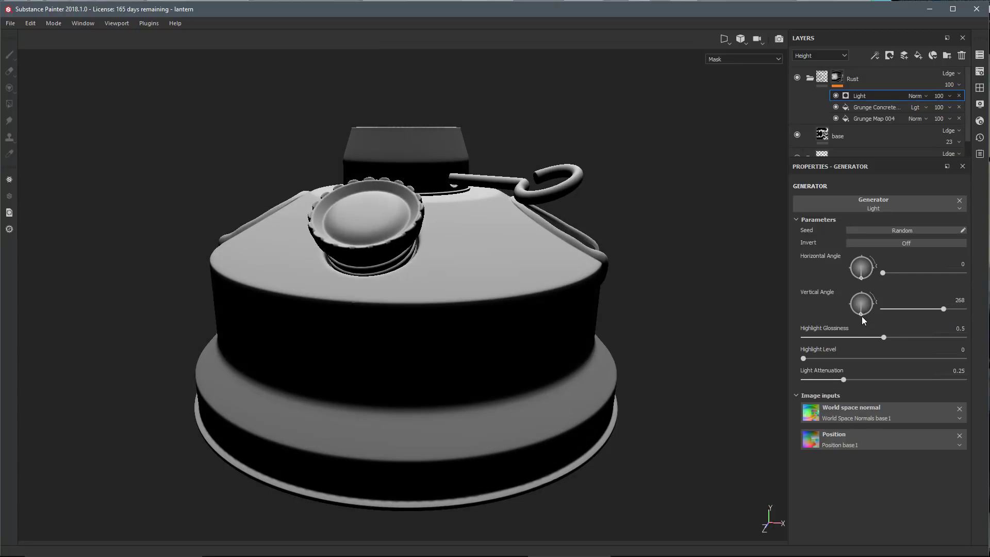
click(955, 302)
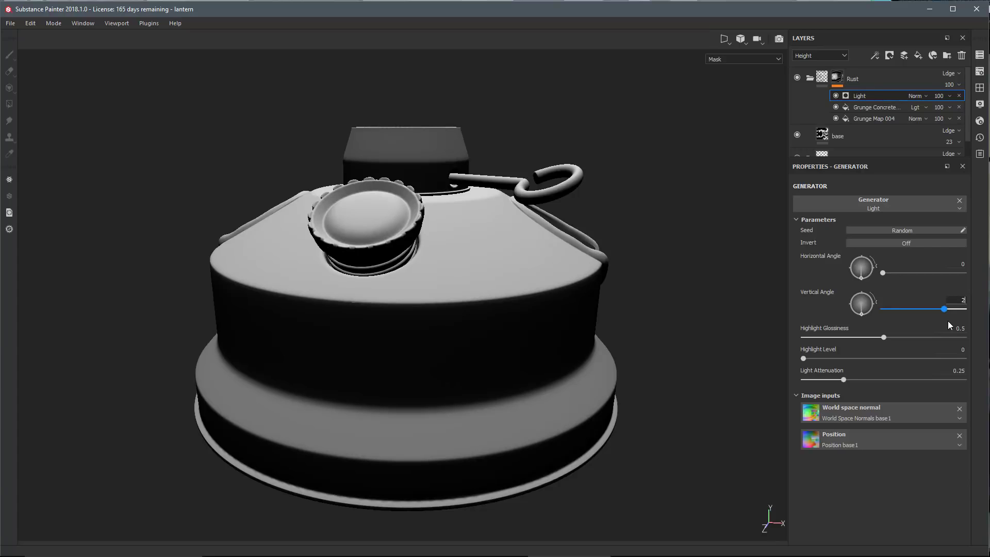
text(270)
key(Return)
alt+drag(464, 290, 477, 327)
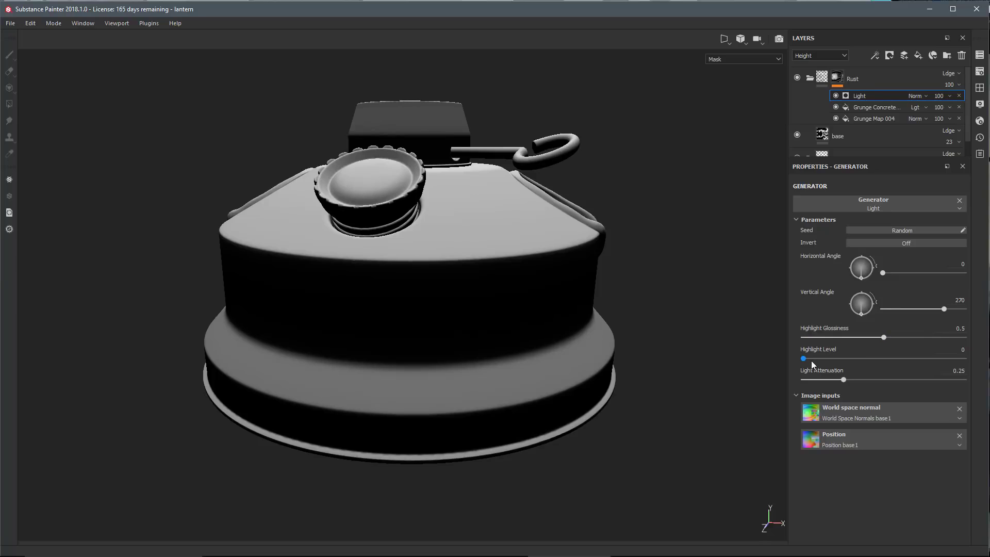
Set the Light generator's highlight level to 0.24, highlight glossiness to 0.51 and light attenuation to 0.09.
drag(806, 359, 825, 366)
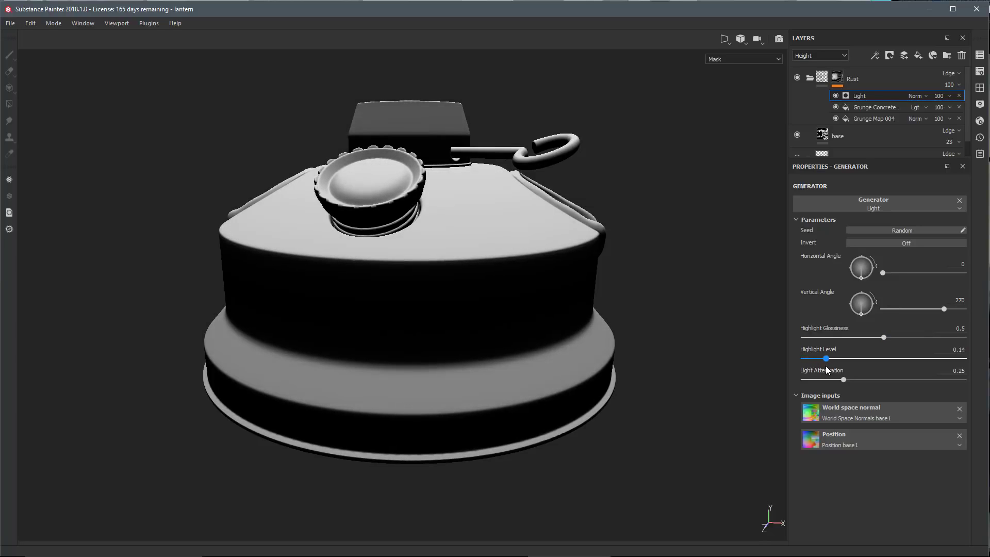
mouse_move(885, 342)
mouse_down()
mouse_move(859, 341)
mouse_move(887, 345)
mouse_up()
mouse_move(826, 359)
mouse_down()
mouse_move(871, 381)
mouse_move(817, 380)
mouse_move(841, 359)
mouse_up()
alt+drag(661, 350, 604, 227)
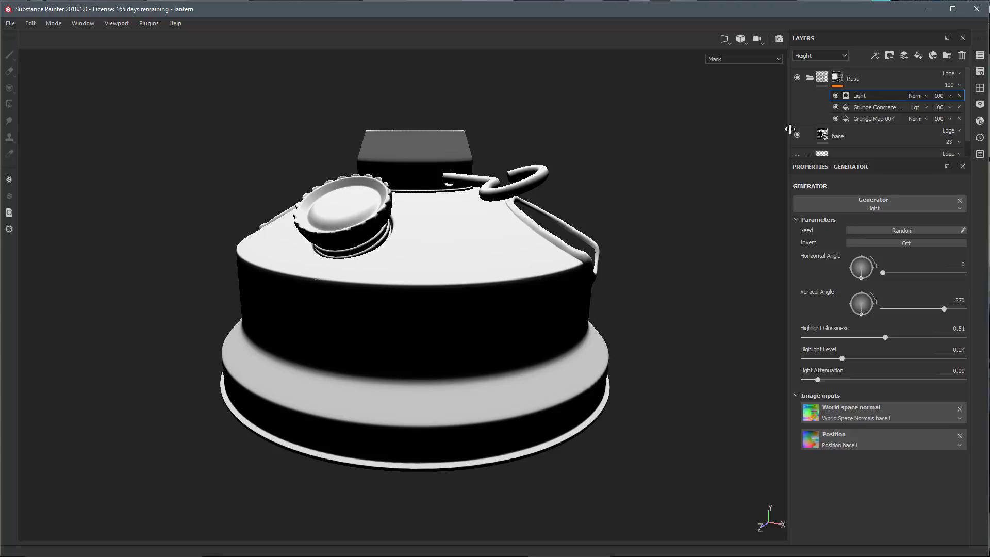
Set the Light generator's blend mode to Multiply and return the lantern to the material display.
click(920, 95)
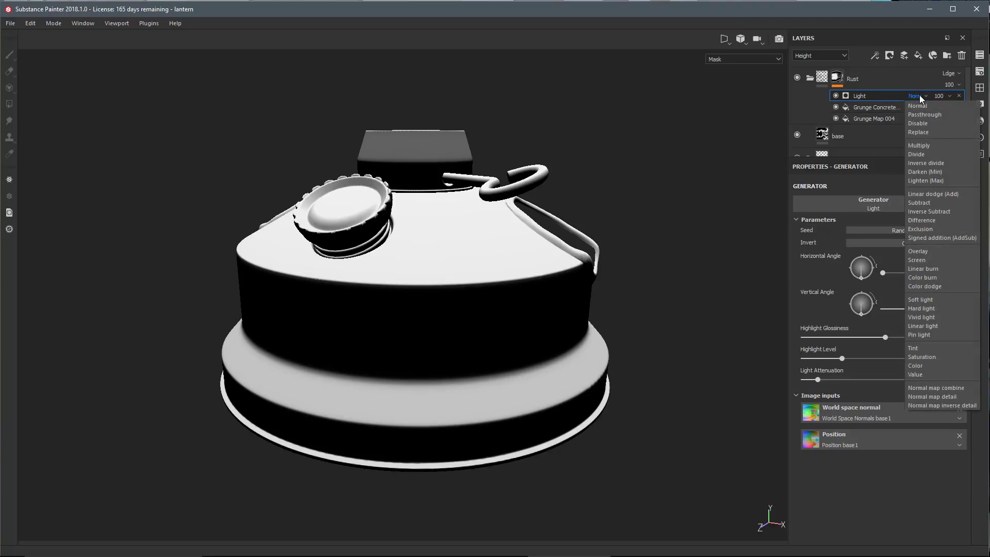
click(920, 147)
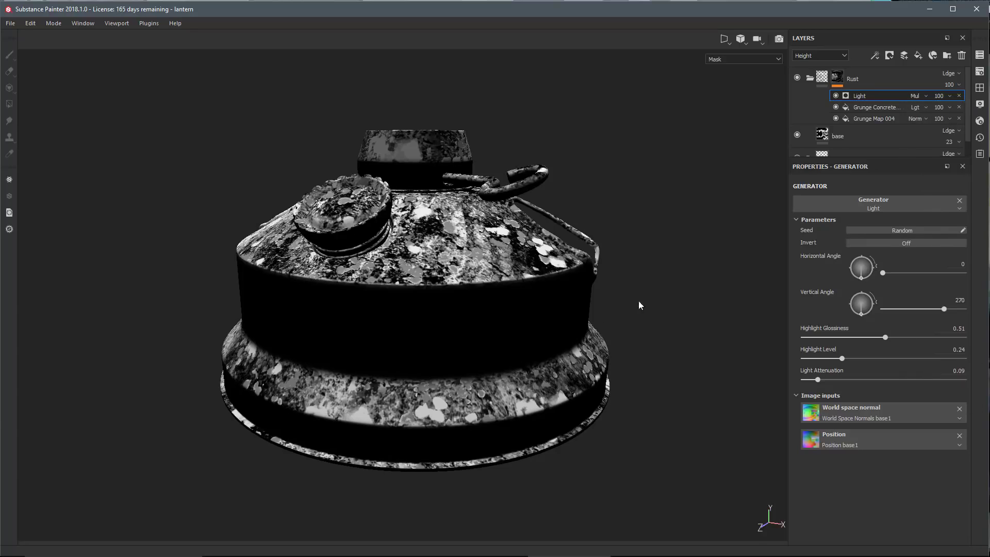
alt+drag(640, 306, 562, 268)
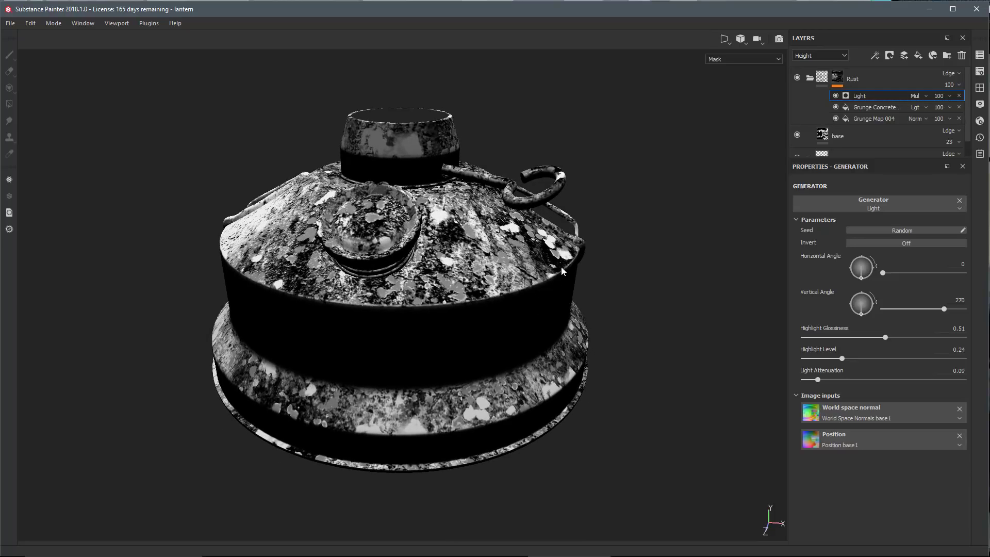
key(m)
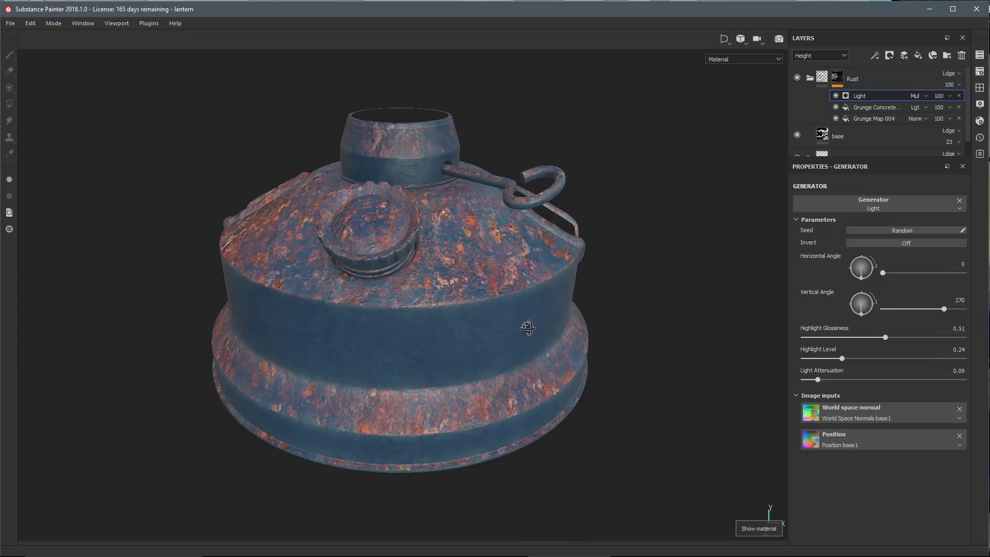
mouse_move(524, 323)
alt+mouse_down()
mouse_move(518, 313)
mouse_move(536, 289)
mouse_move(522, 327)
alt+mouse_up()
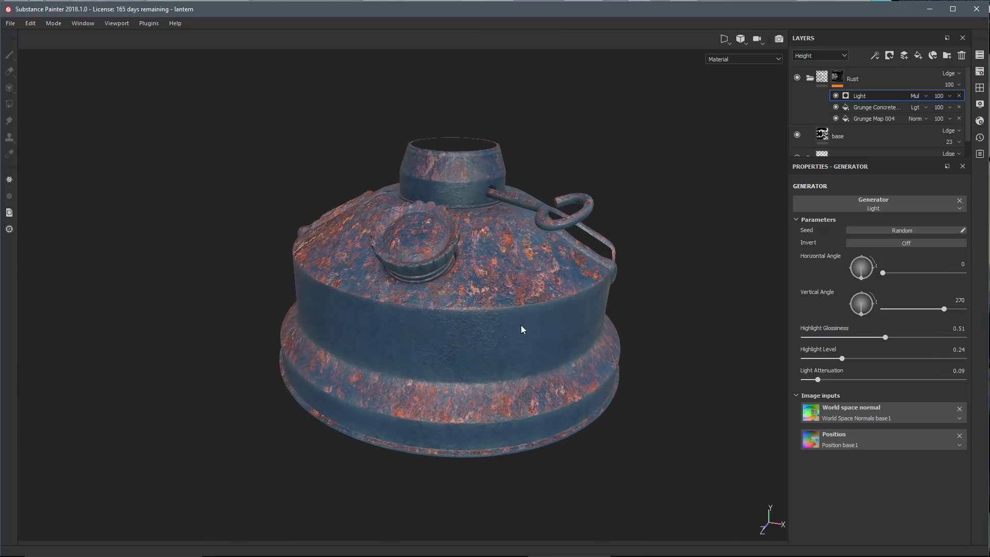
Set the Grunge Concrete Old fill's balance to 0.28 and UV scale to 4.6, and increase its contrast.
click(865, 107)
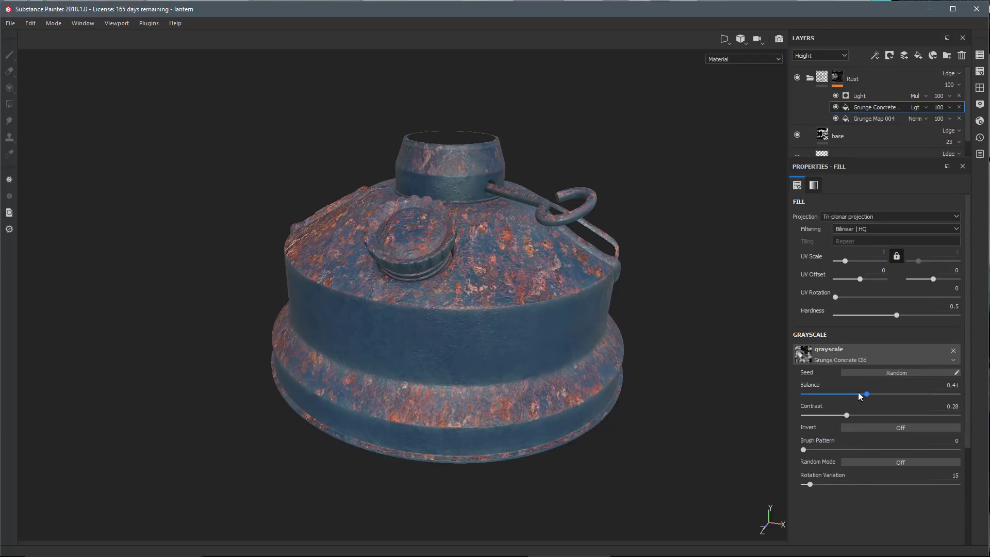
drag(866, 394, 847, 402)
drag(846, 262, 852, 264)
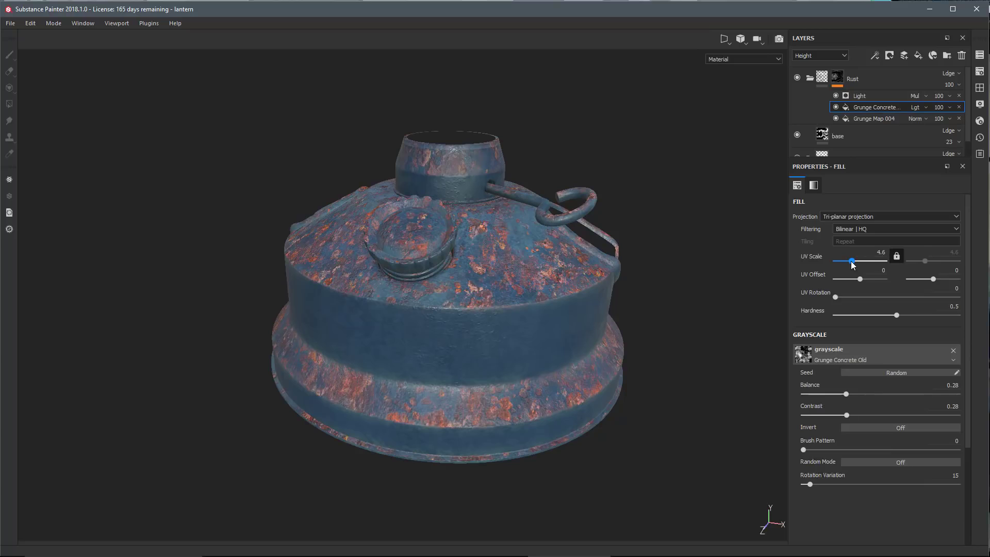
alt+drag(532, 312, 536, 331)
drag(849, 416, 894, 413)
Examine the Grunge Map 004 fill's settings and compare the Rust mask with the material result on the lantern.
click(864, 119)
alt+drag(640, 289, 544, 317)
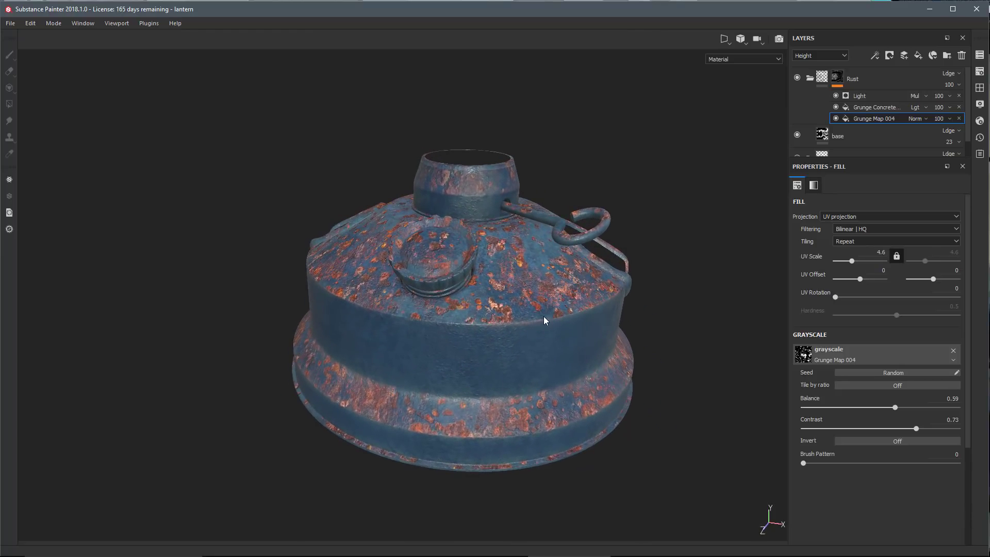
alt+drag(516, 247, 594, 179)
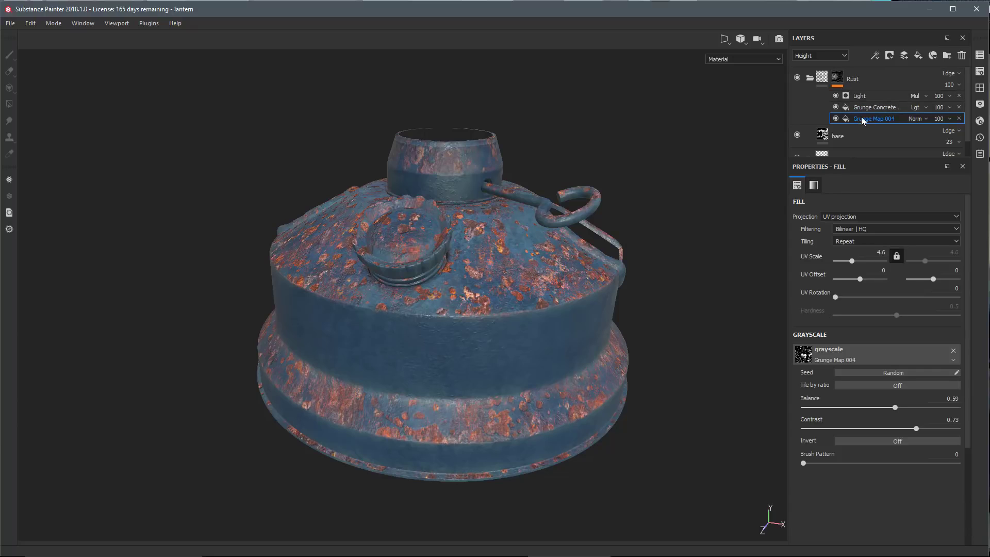
mouse_move(861, 117)
mouse_down()
mouse_move(864, 95)
mouse_move(875, 120)
mouse_up()
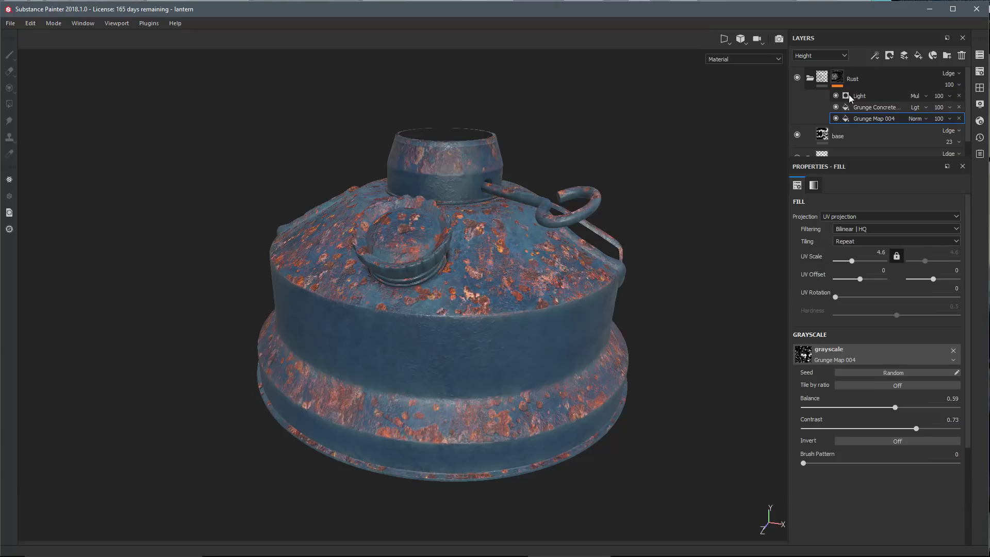
alt+click(837, 78)
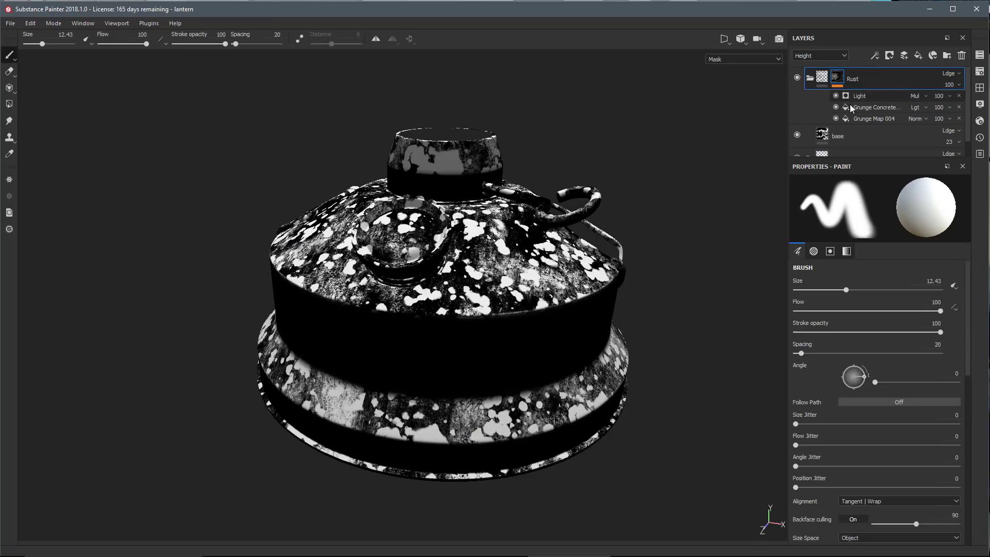
key(m)
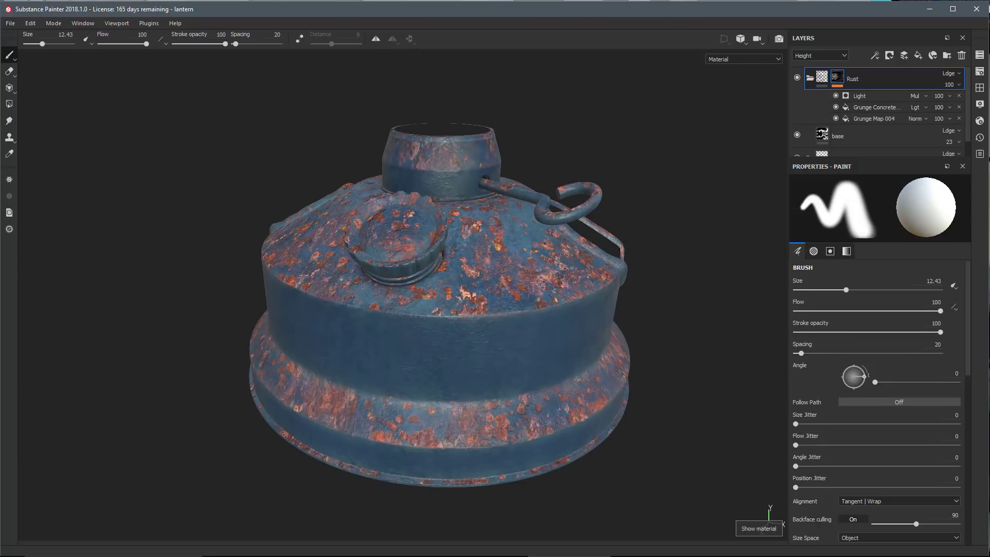
mouse_move(598, 328)
alt+mouse_down()
mouse_move(591, 310)
mouse_move(613, 319)
alt+mouse_up()
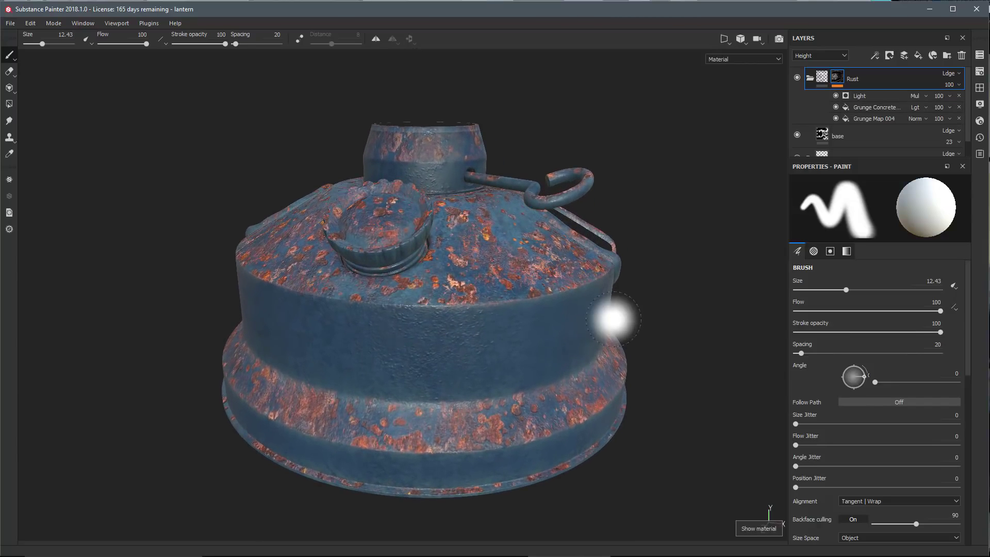
Add a second generator to the Rust mask above Light and load MG Dirt into it.
click(876, 57)
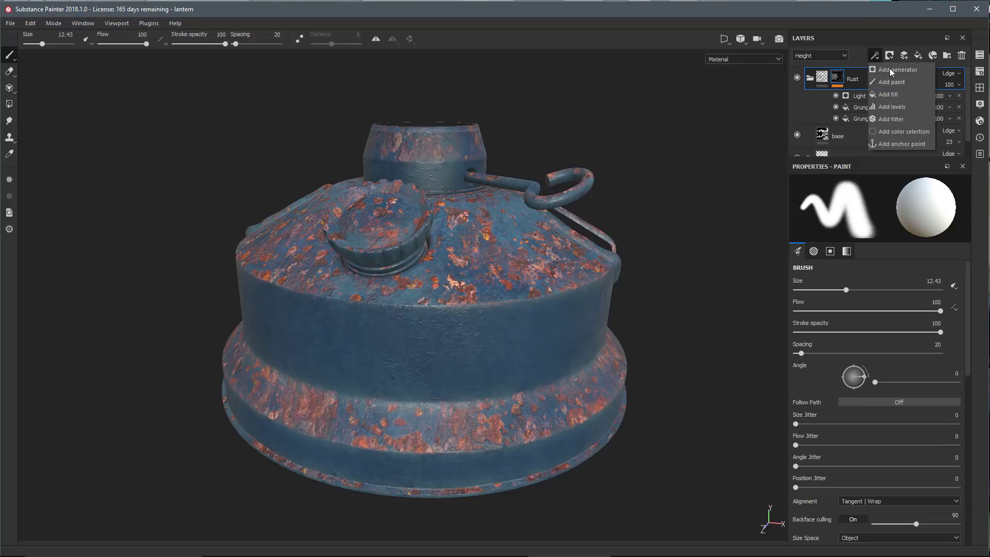
click(890, 69)
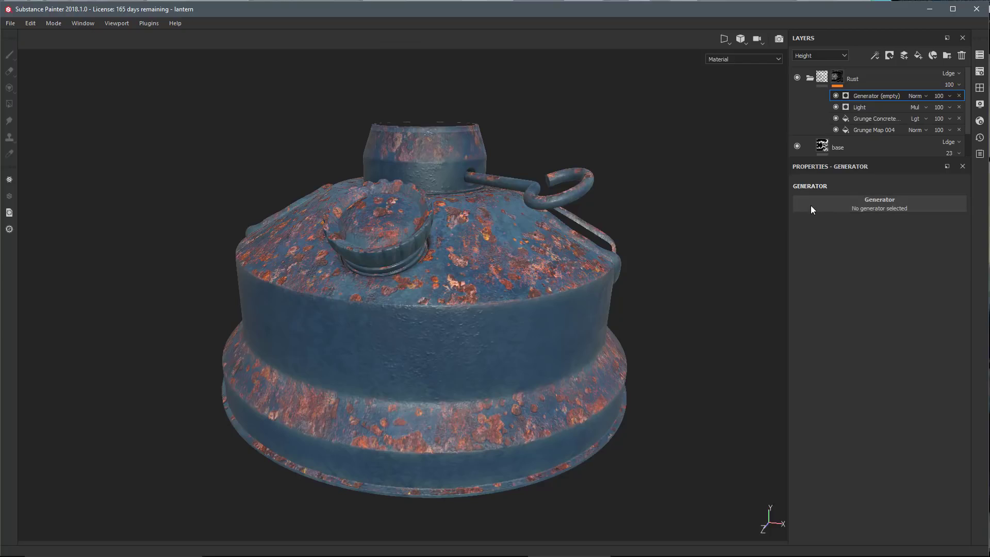
click(811, 205)
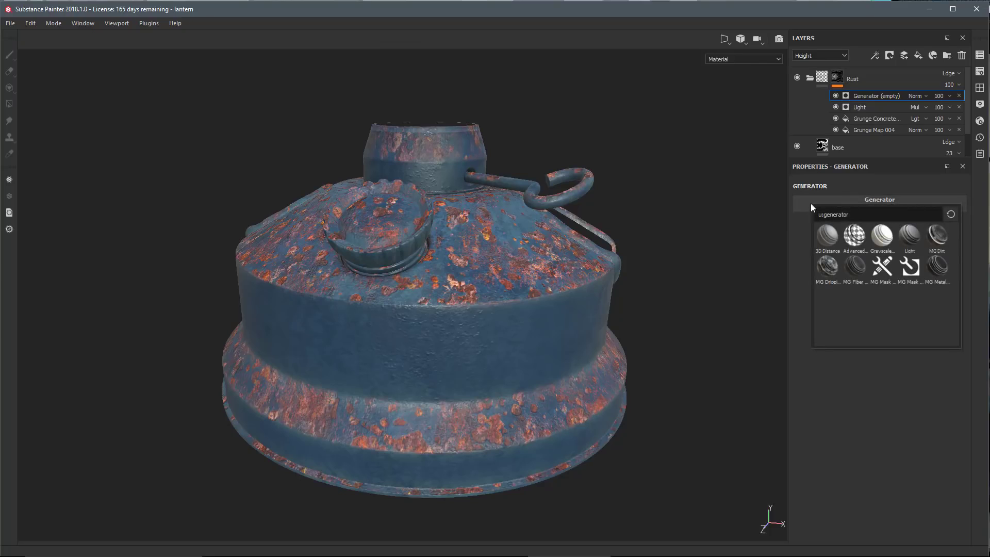
click(938, 235)
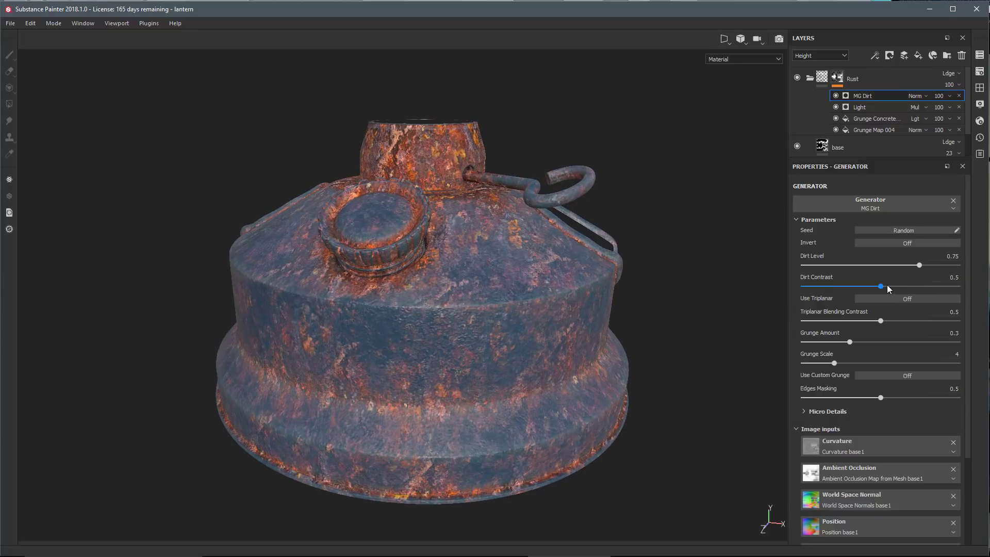
Set the MG Dirt generator's dirt contrast to 0.83 and its dirt level to 0.75.
drag(881, 286, 931, 287)
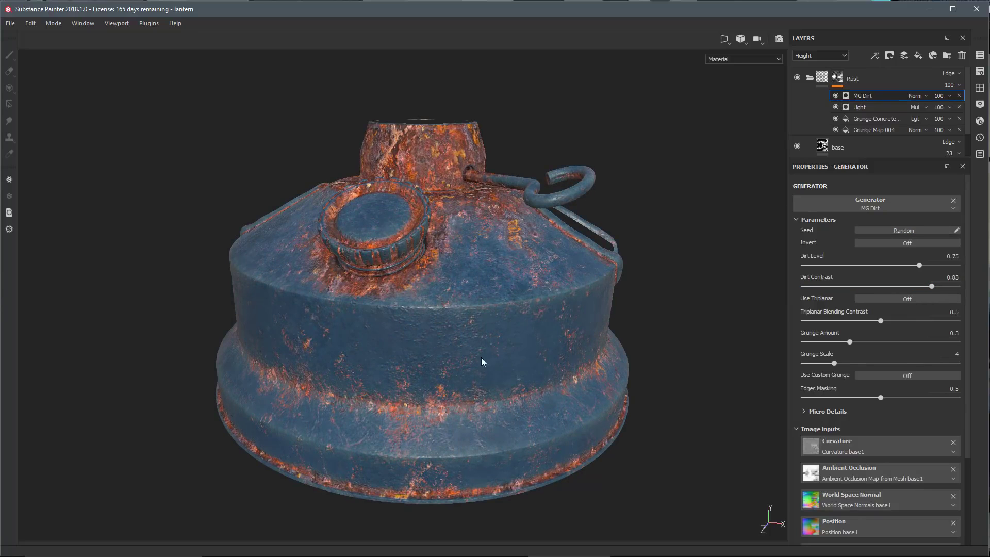
alt+drag(552, 364, 537, 321)
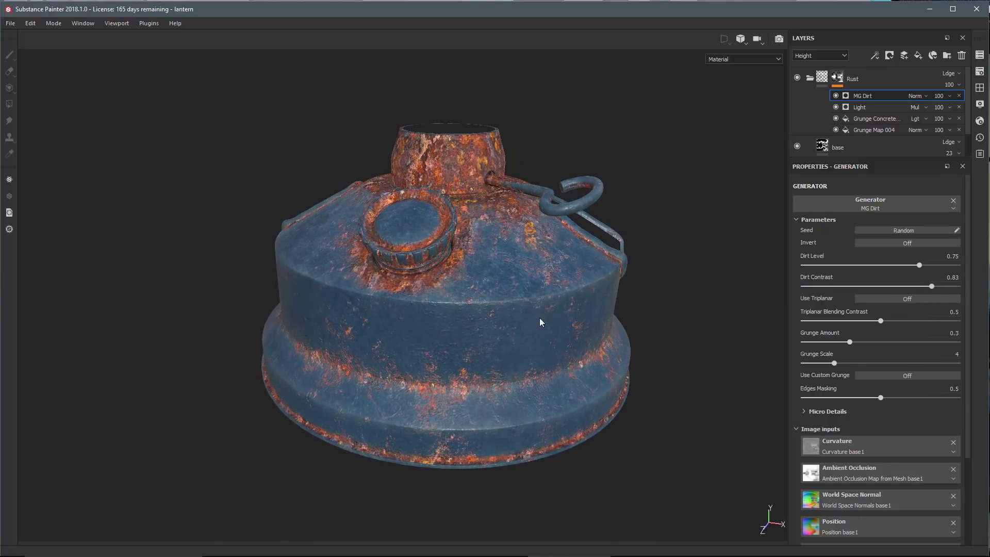
click(903, 265)
drag(904, 266, 920, 270)
Set the blend mode of the MG Dirt generator to Lighten (Max).
alt+drag(524, 327, 456, 277)
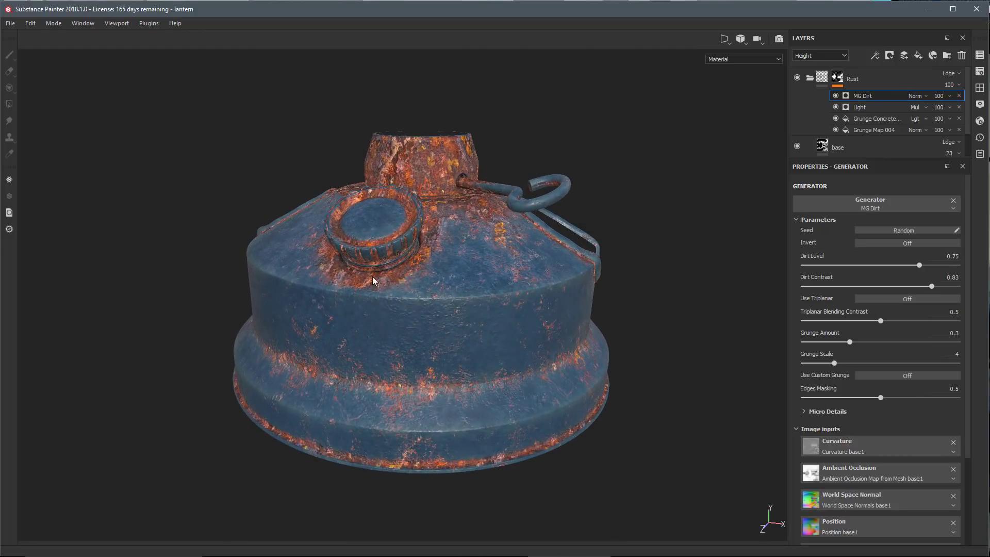
alt+right_drag(522, 335, 529, 337)
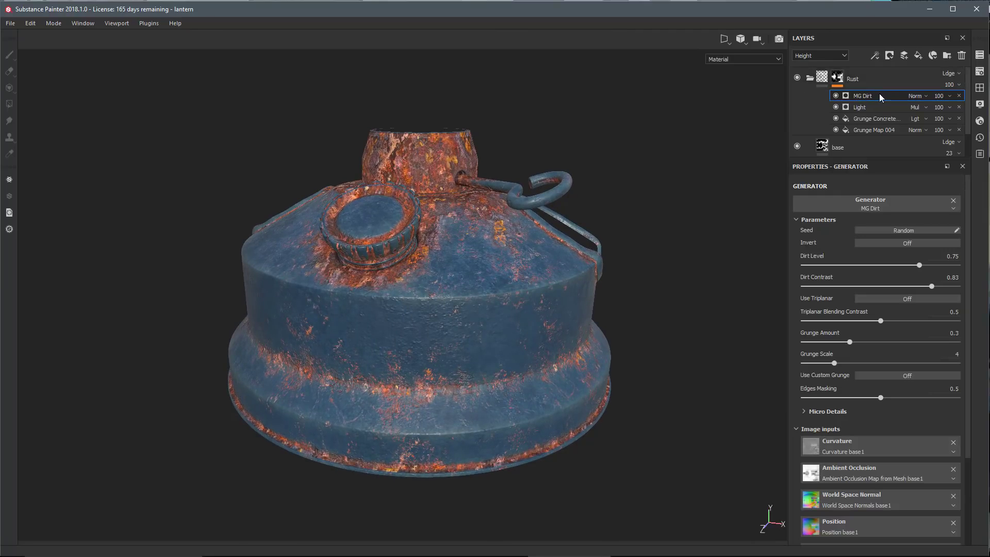
click(920, 96)
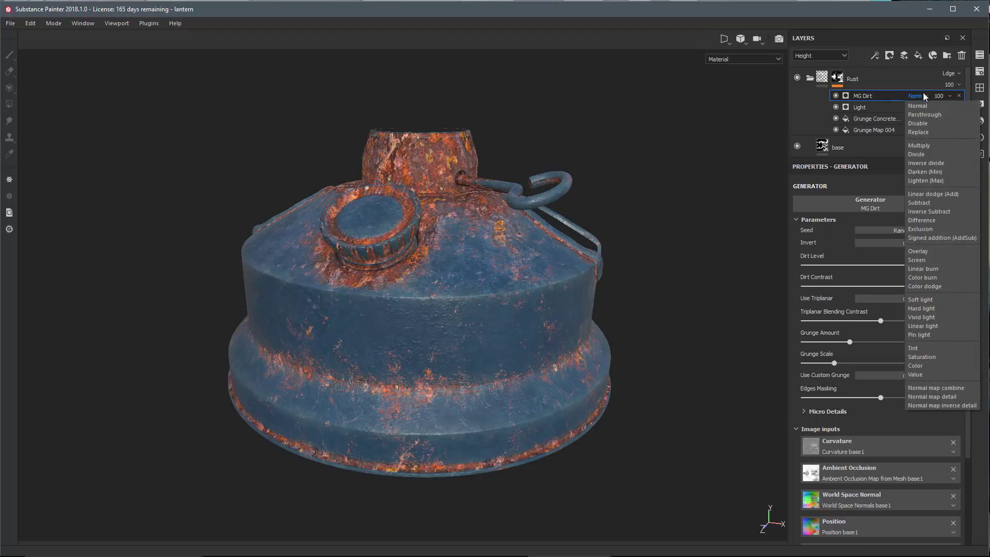
click(923, 181)
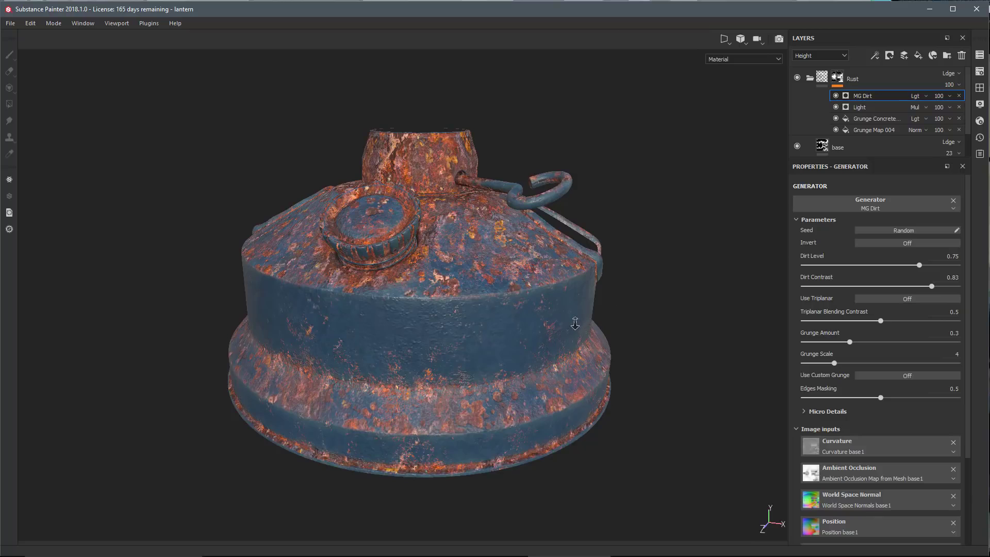
Compare the lantern's rust with the MG Dirt generator hidden and shown.
alt+drag(574, 322, 514, 322)
click(836, 97)
click(836, 96)
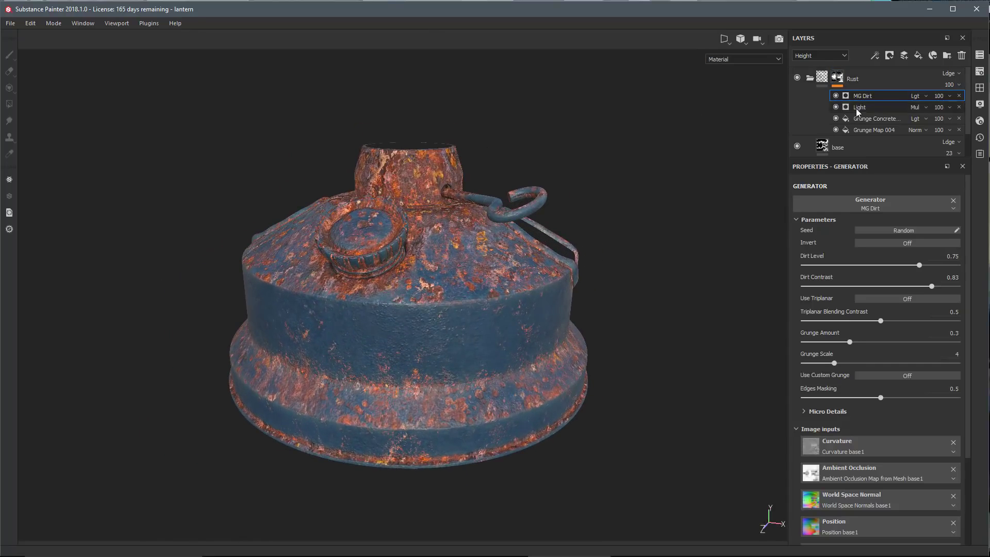
alt+drag(301, 335, 519, 258)
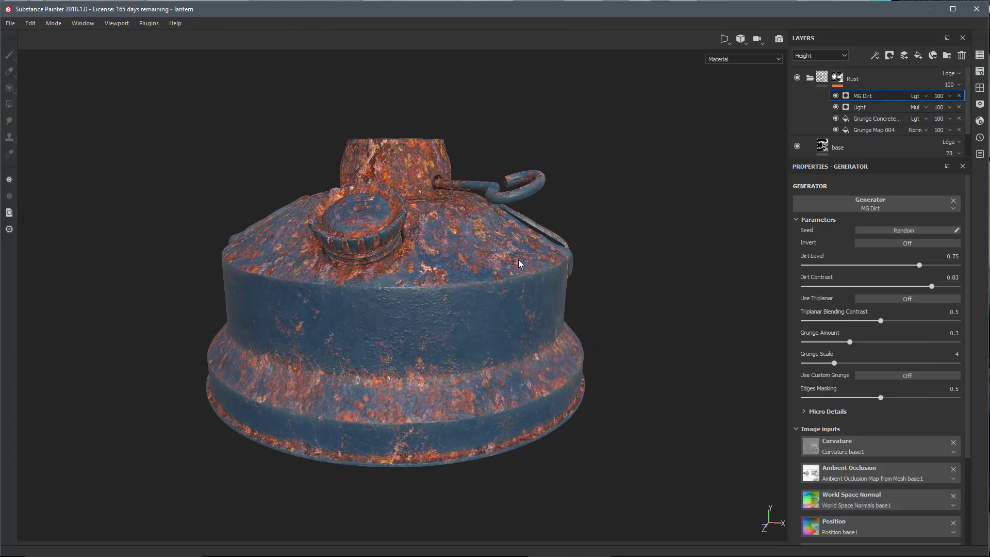
Add another generator to the Rust mask above MG Dirt and load MG Mask Editor into it.
click(877, 57)
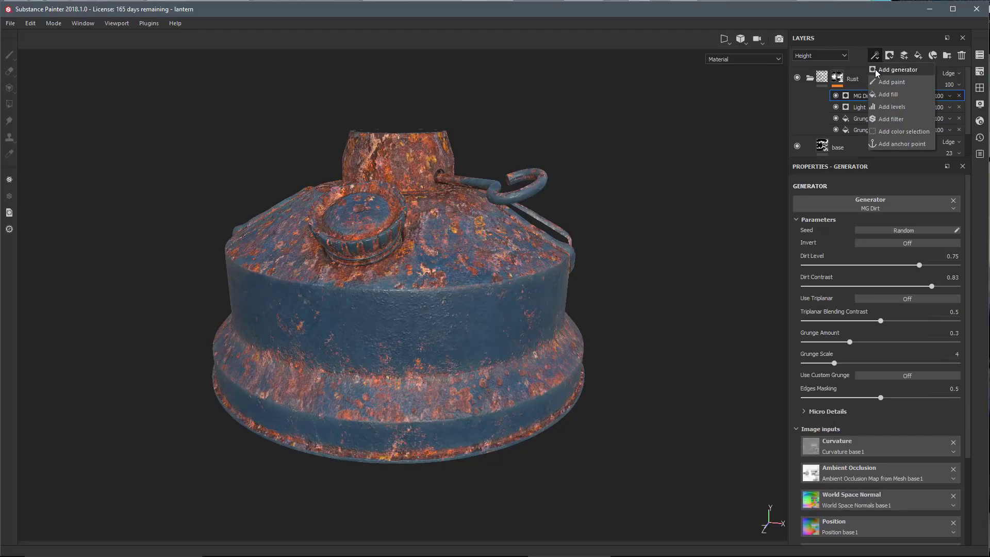
click(876, 69)
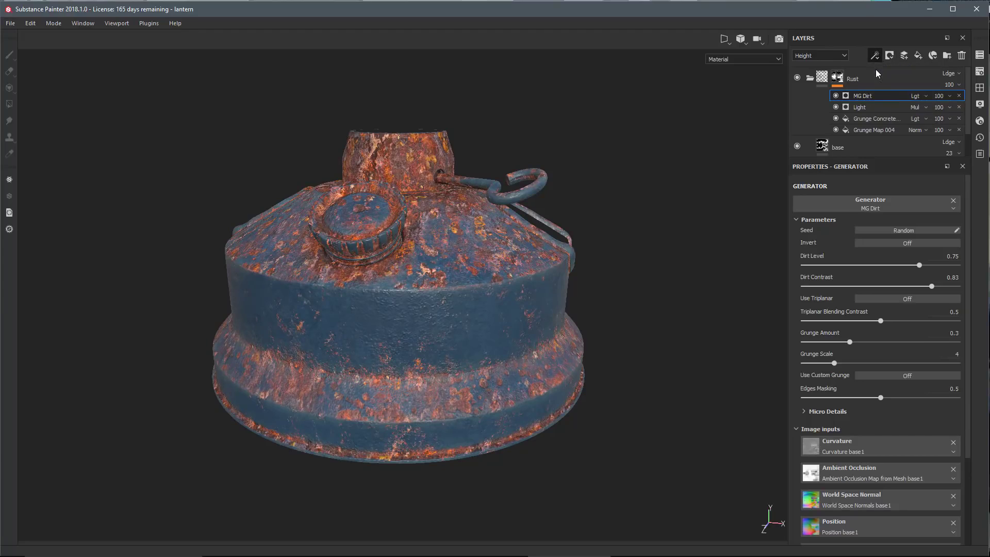
click(807, 207)
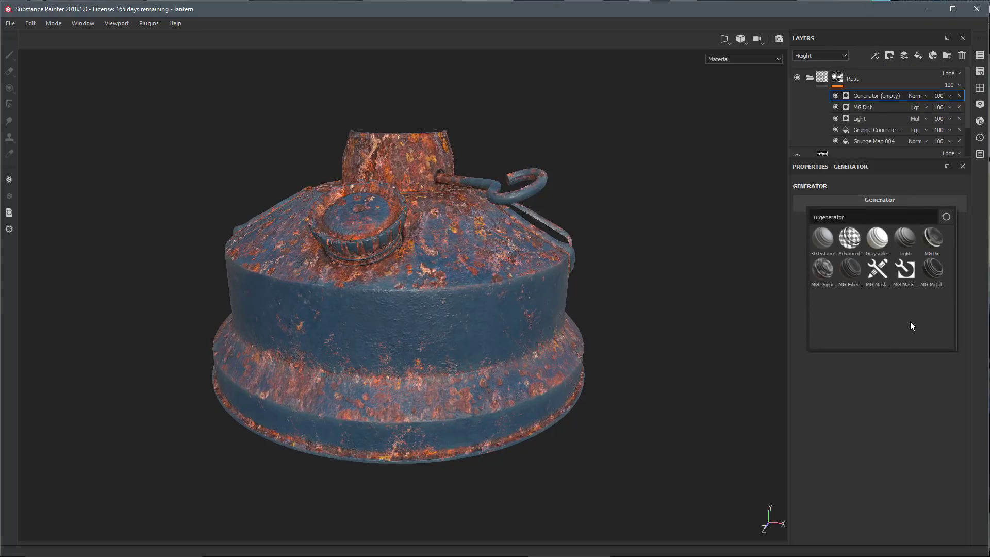
click(904, 270)
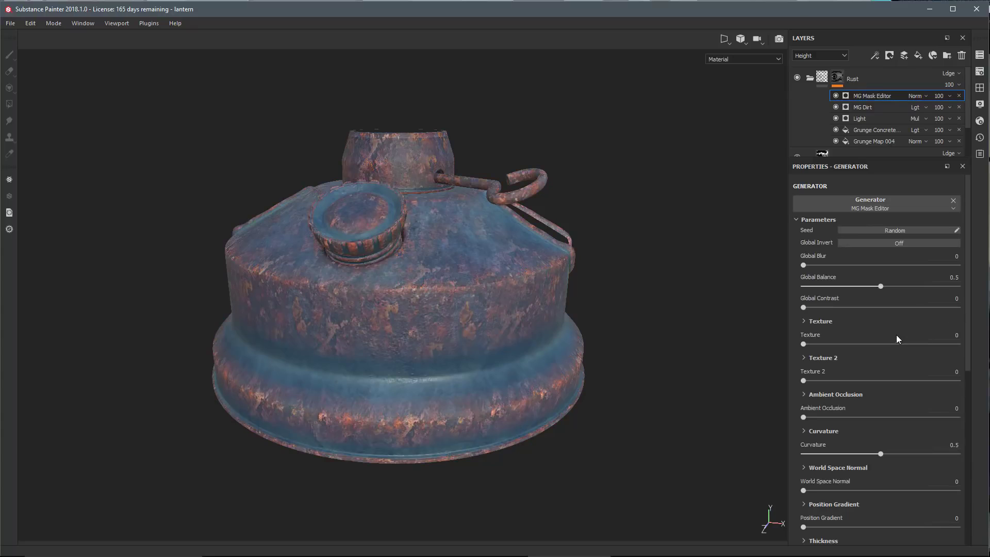
Set the MG Mask Editor's overall curvature amount to 1.
middle_drag(608, 281, 636, 274)
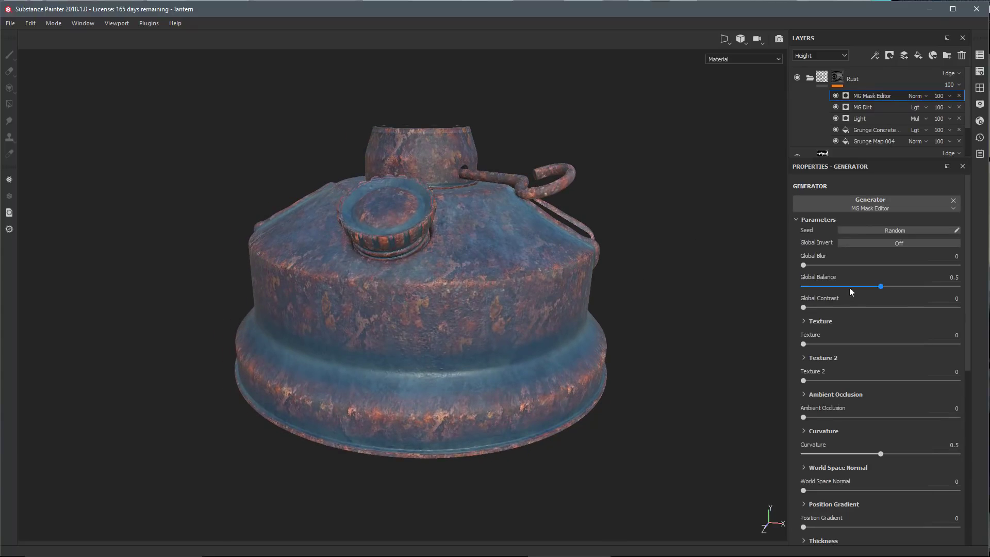
scroll(848, 323, down, 2)
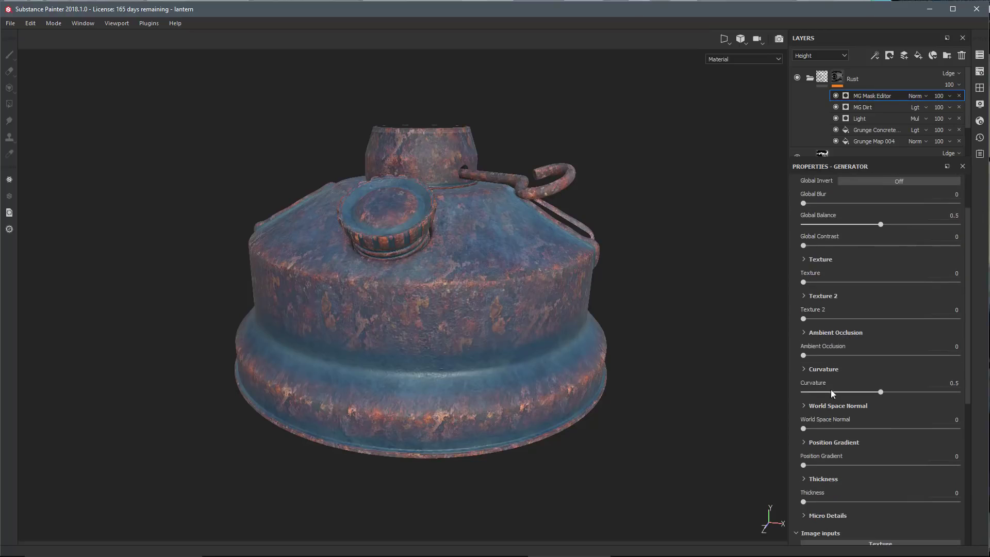
drag(918, 396, 965, 397)
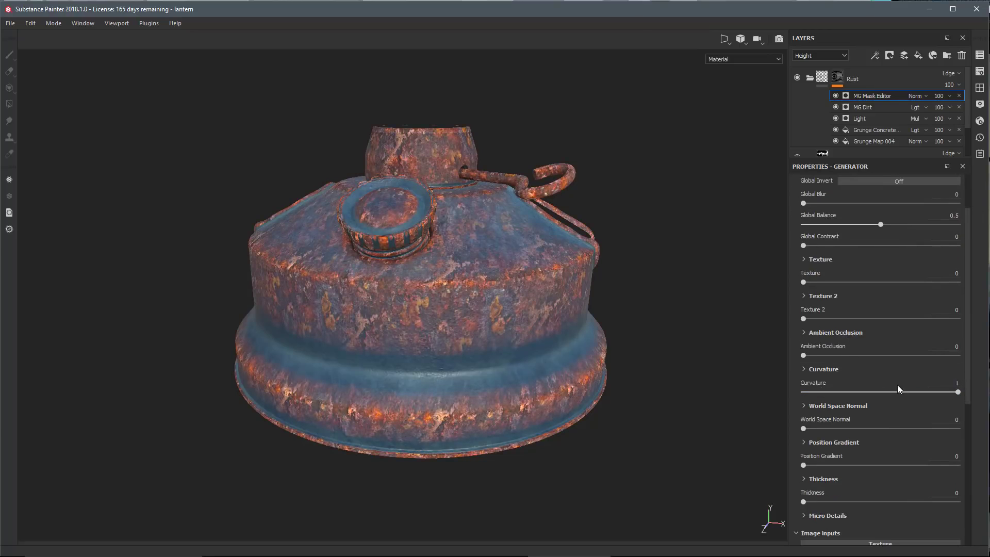
In the curvature settings, set Large, Big and Huge to 0, Medium to 0.06 and Contrast to 0.27.
scroll(895, 382, down, 2)
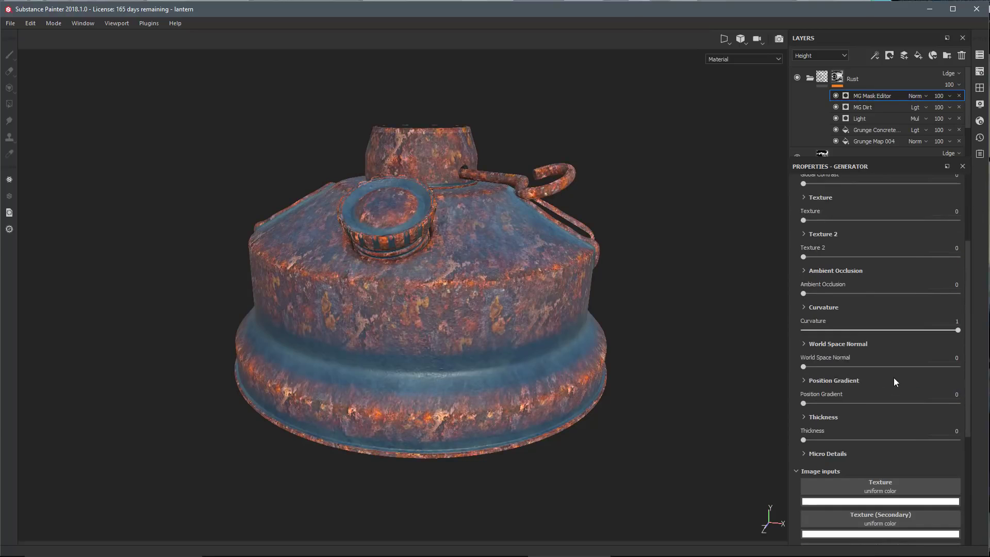
click(805, 307)
scroll(820, 413, down, 1)
drag(825, 468, 794, 428)
drag(885, 404, 821, 407)
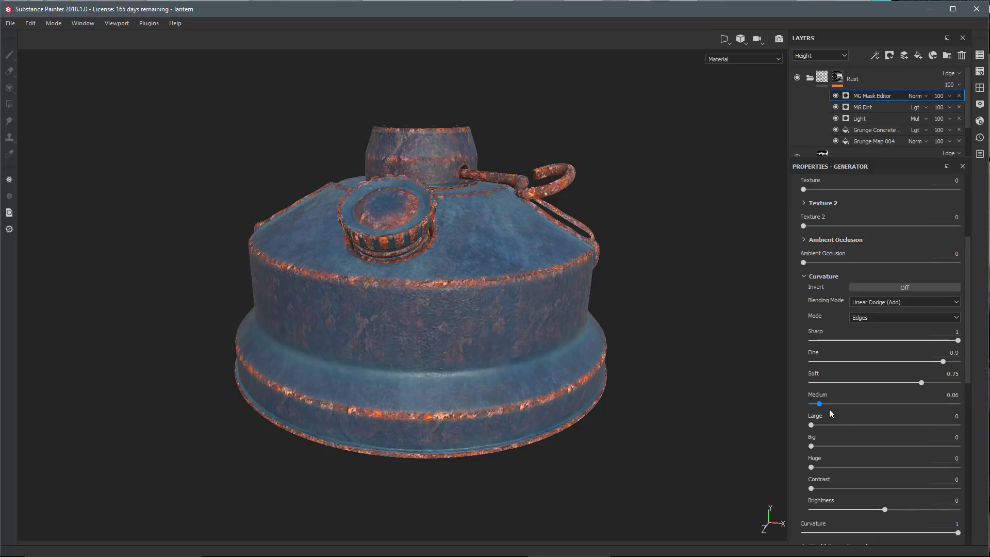
drag(821, 488, 867, 489)
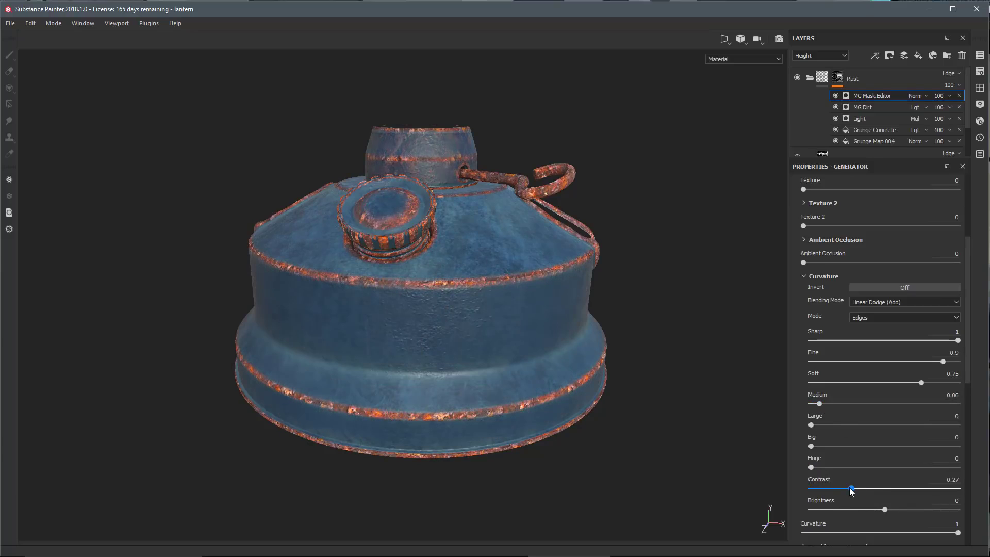
Set the curvature's Medium value to 0.17 while checking the rust along the lantern's edges.
alt+drag(537, 281, 515, 282)
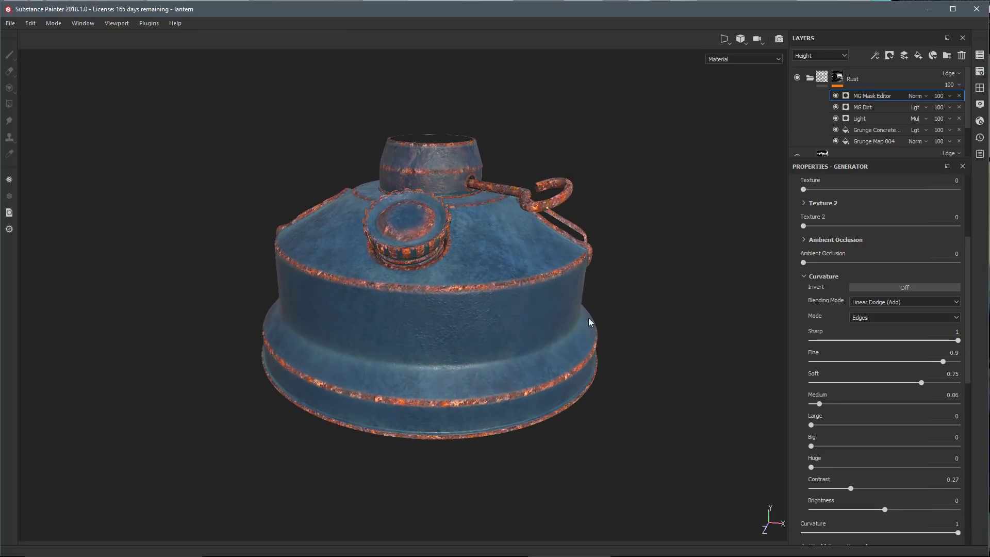
alt+drag(589, 321, 640, 346)
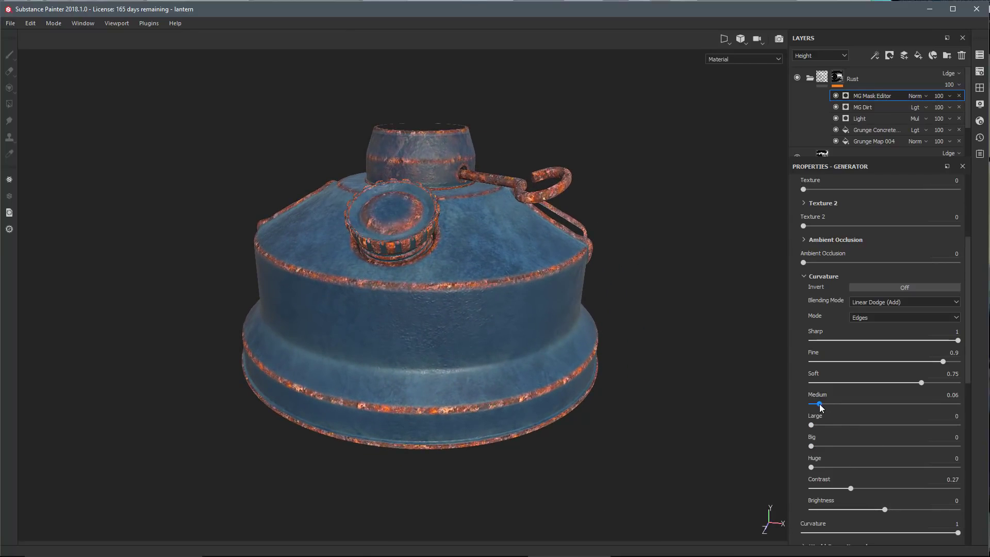
drag(819, 404, 836, 414)
alt+drag(448, 341, 501, 331)
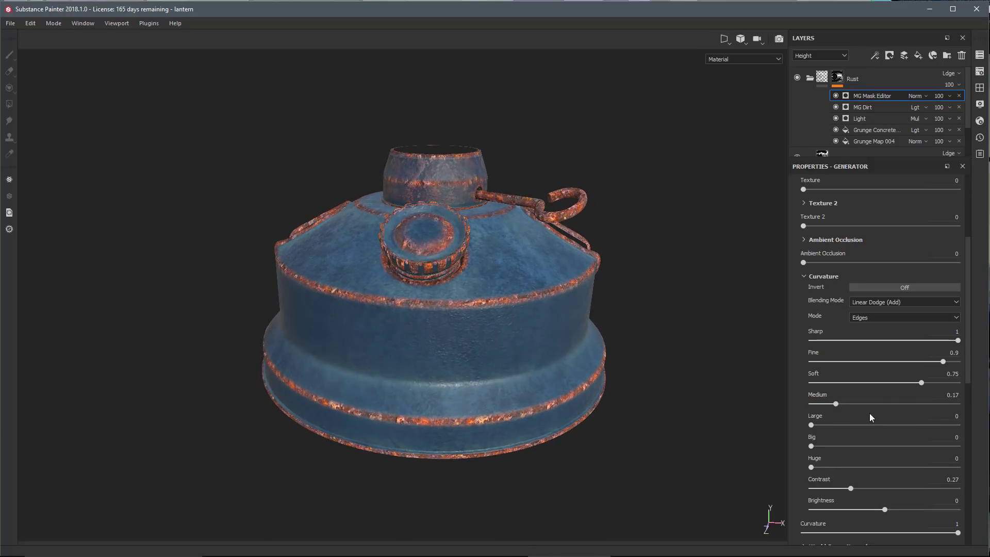
alt+right_drag(529, 260, 508, 261)
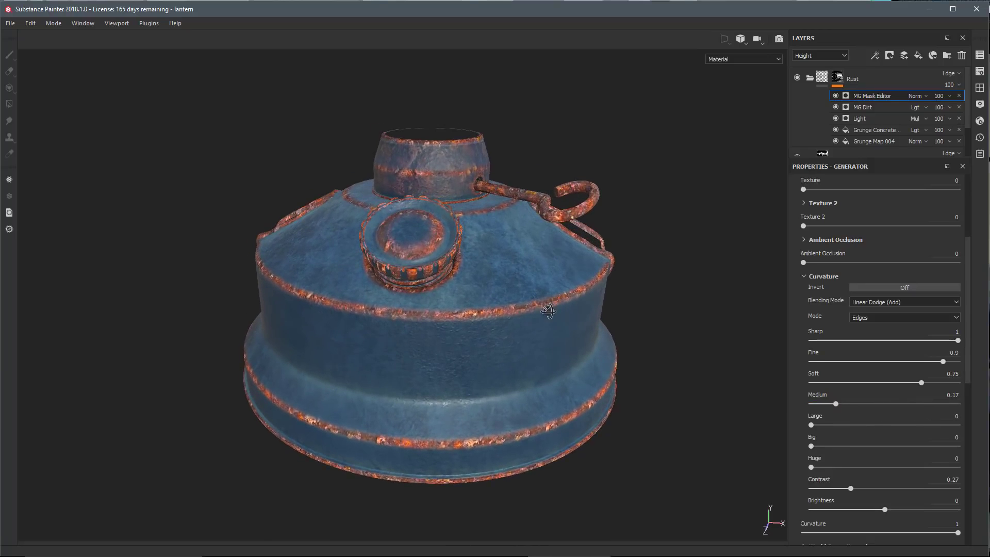
Load Grunge Concrete Old into the Texture image input of the MG Mask Editor.
click(802, 277)
scroll(834, 321, down, 3)
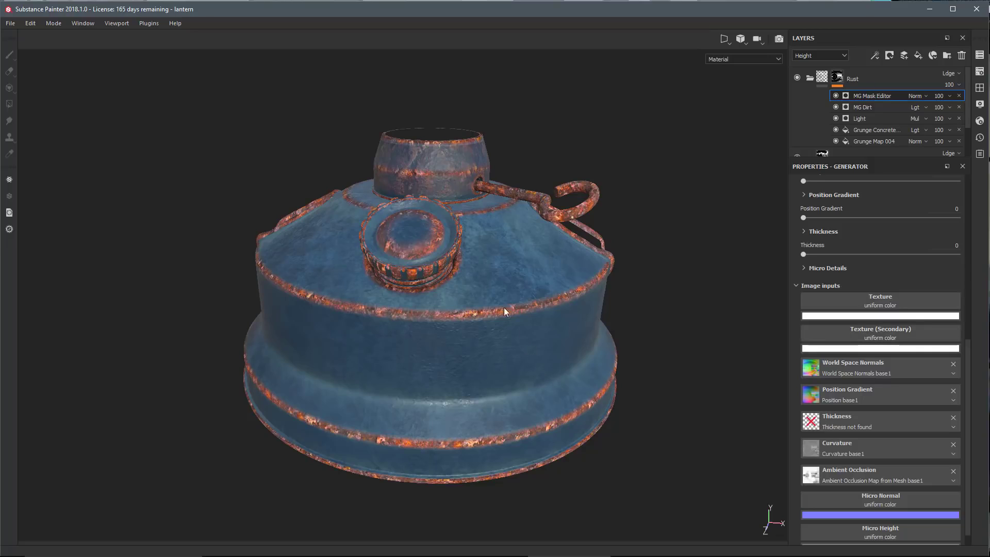
alt+drag(550, 335, 458, 315)
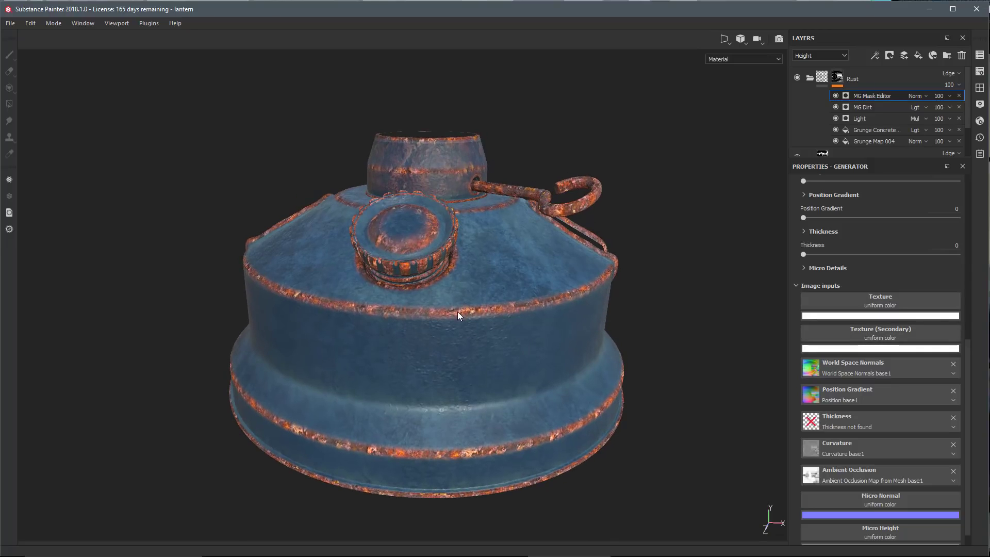
scroll(552, 338, up, 1)
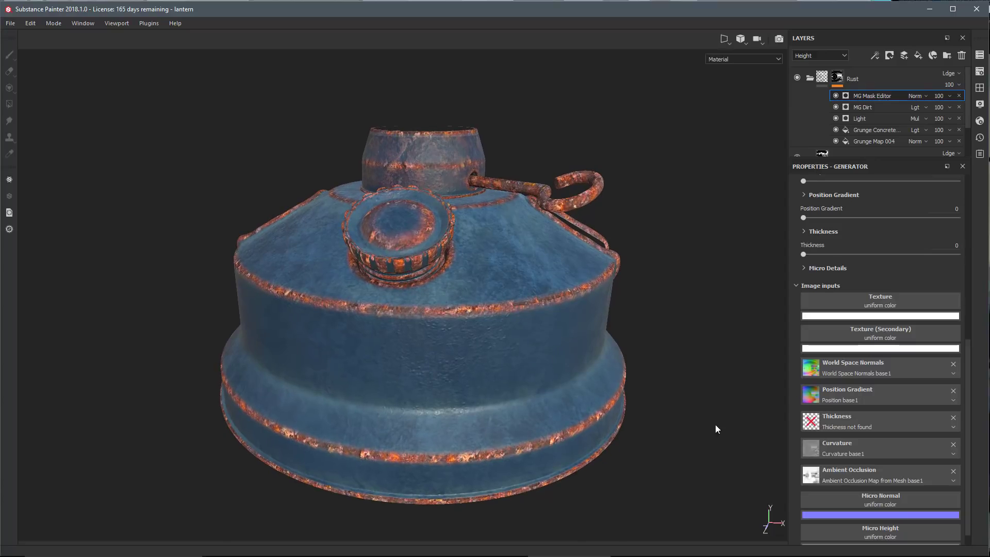
scroll(859, 234, up, 3)
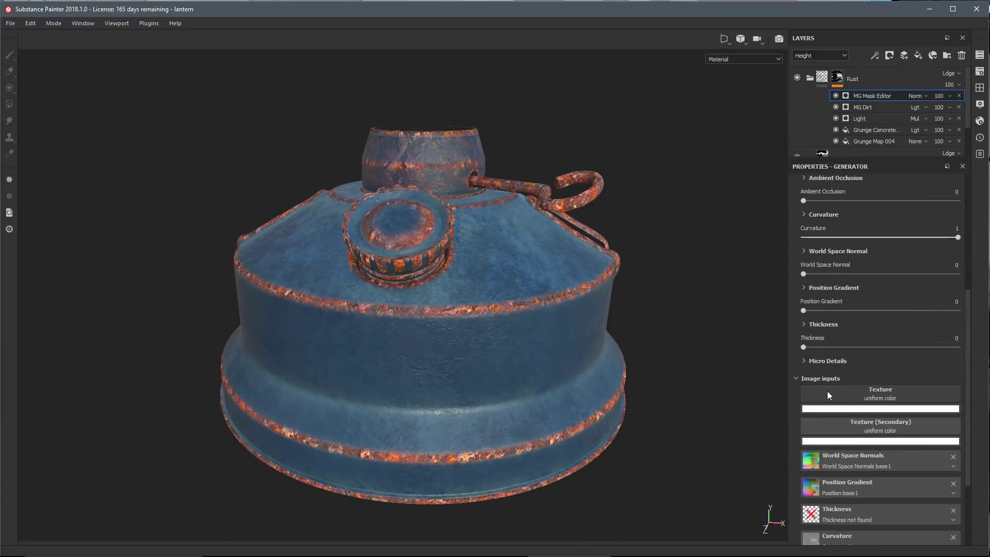
scroll(827, 395, down, 1)
click(811, 361)
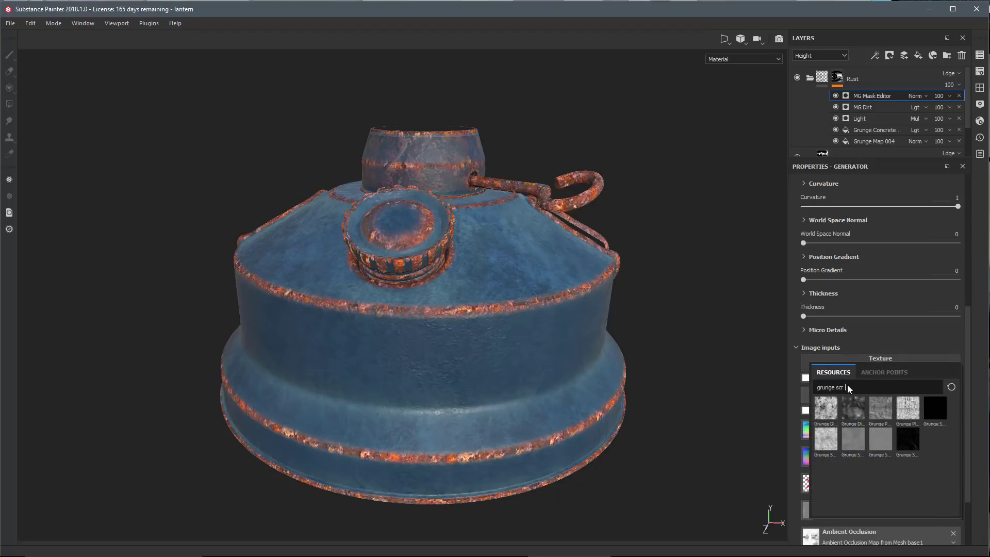
key(BackSpace)
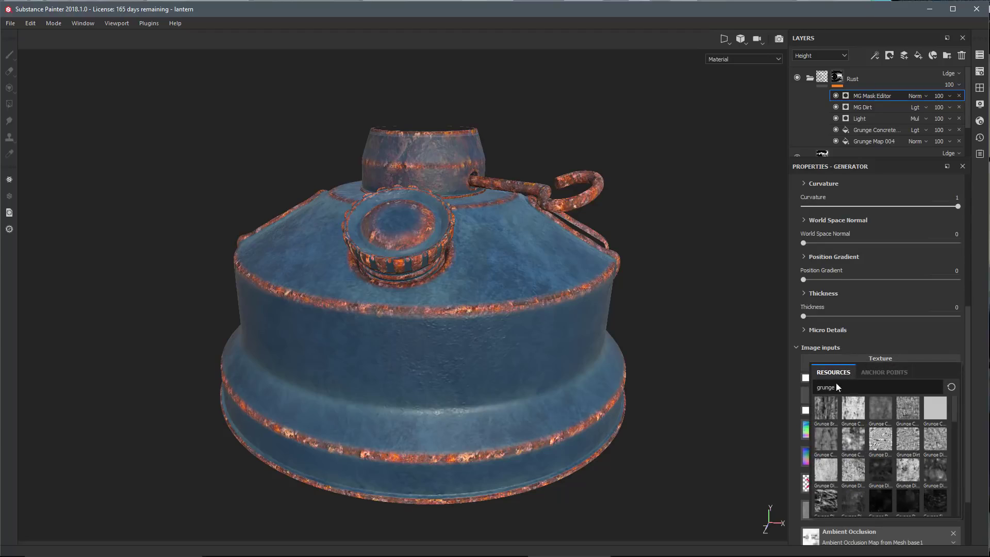
mouse_move(848, 439)
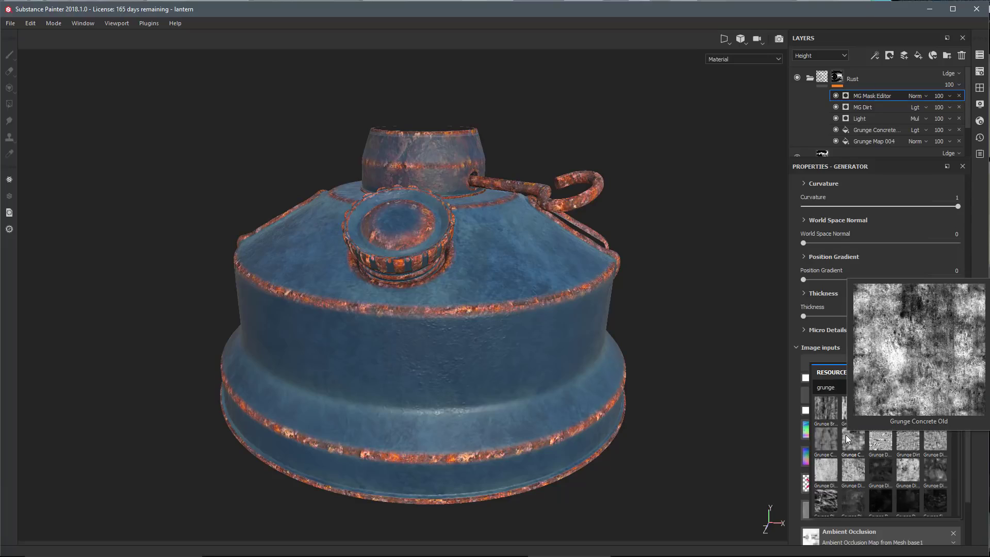
click(848, 438)
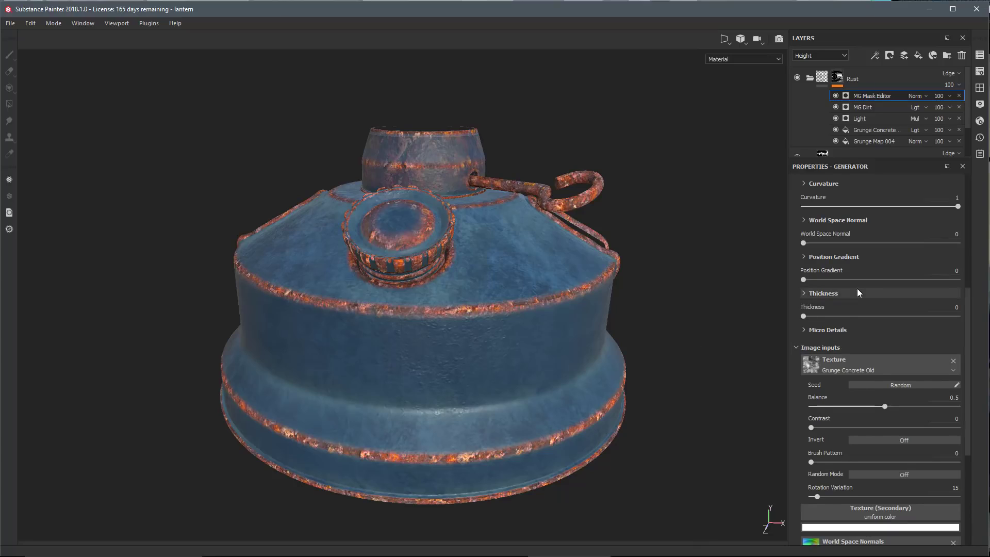
Set the MG Mask Editor's texture amount to 1 and the texture's blending mode to Multiply.
scroll(857, 290, up, 2)
scroll(857, 291, up, 2)
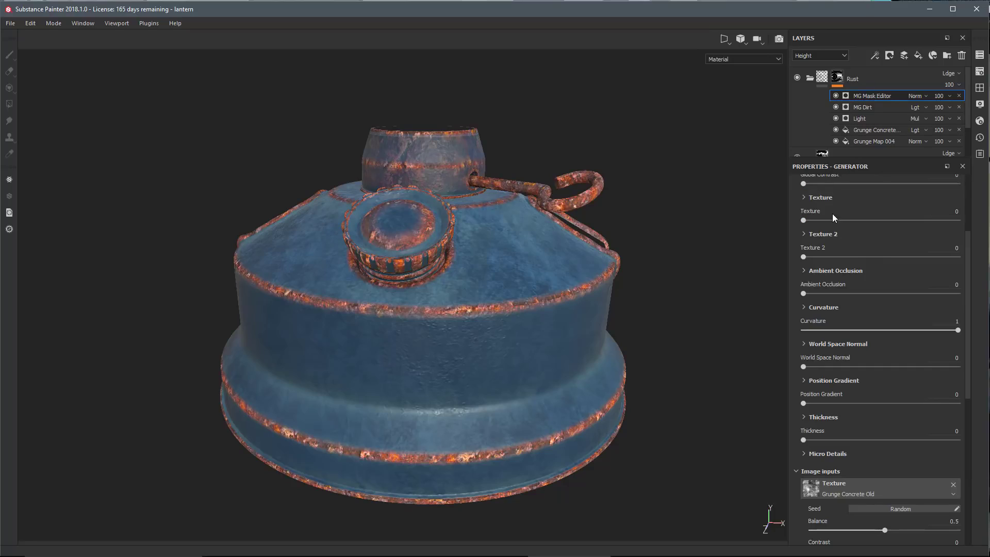
drag(805, 221, 958, 221)
click(804, 197)
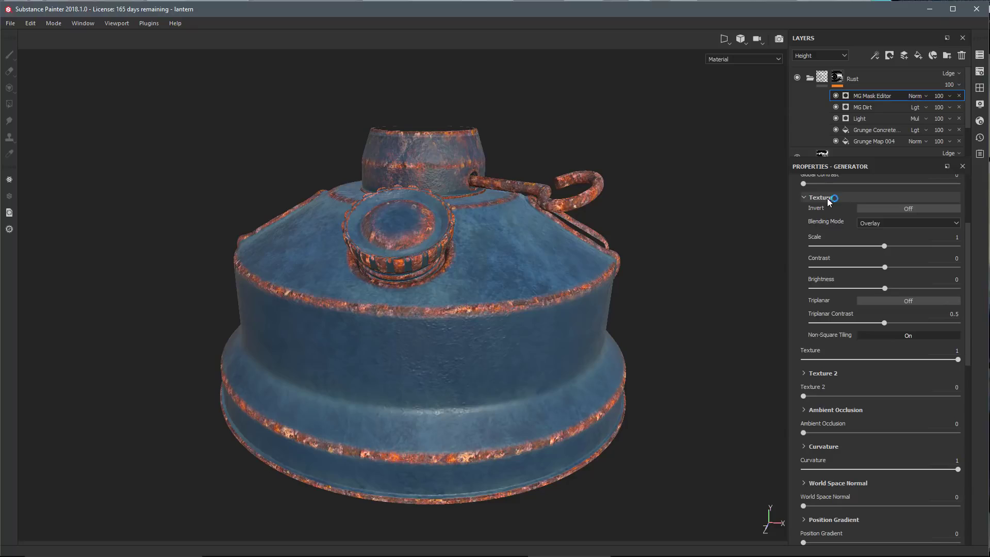
click(890, 223)
click(874, 252)
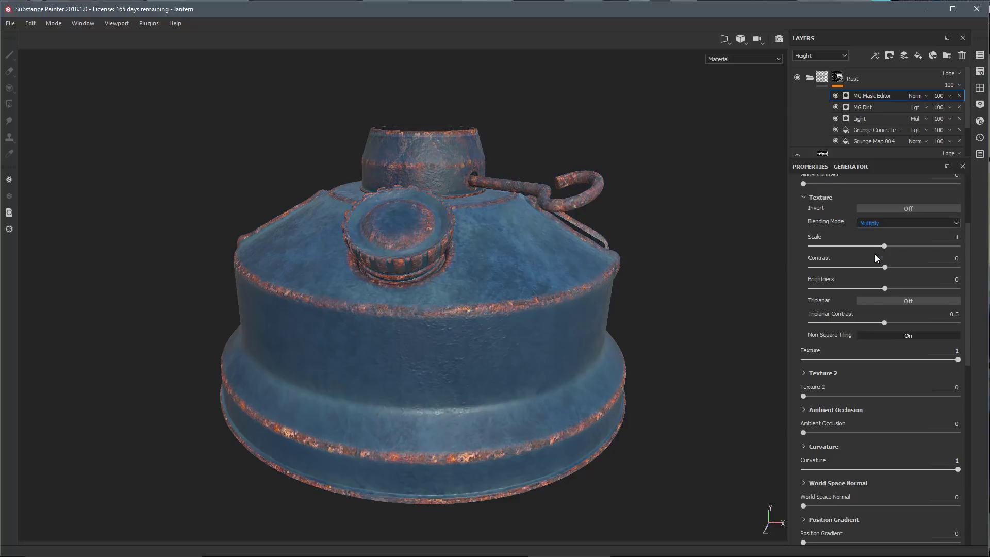
Set the mask texture's scale to 0.57 and its contrast to 0.75, checking the rusty edges around the lantern.
alt+drag(561, 334, 562, 330)
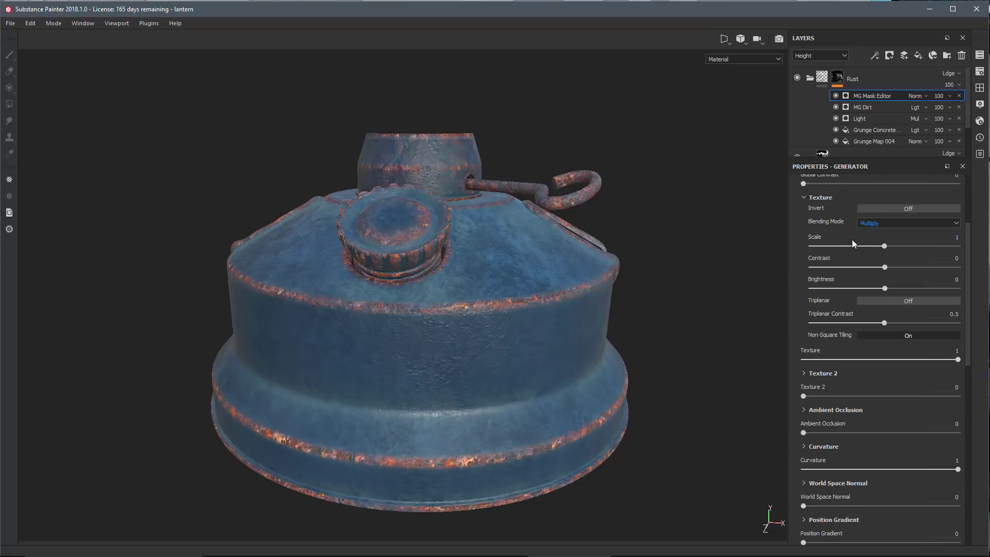
drag(880, 246, 852, 248)
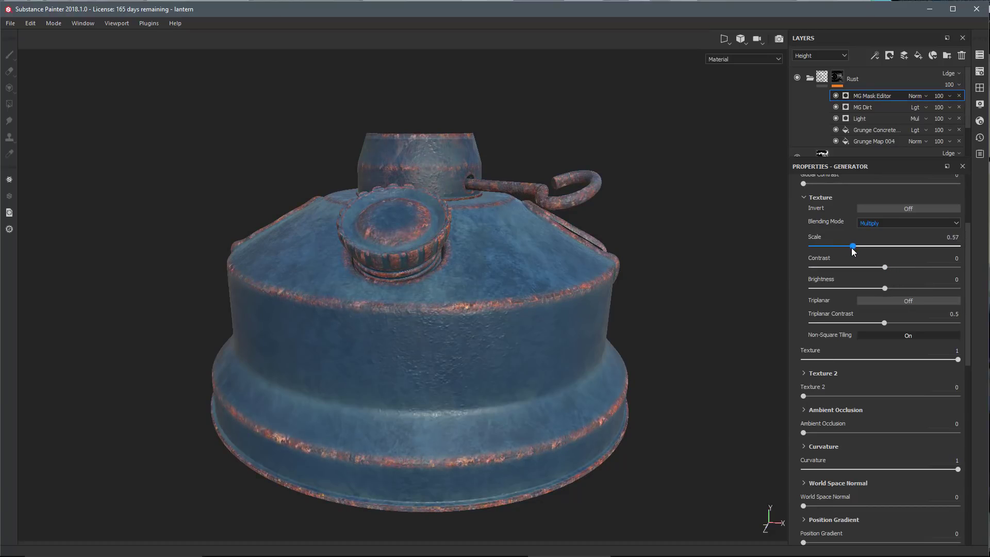
drag(934, 267, 940, 273)
alt+drag(579, 339, 376, 296)
alt+drag(439, 315, 504, 361)
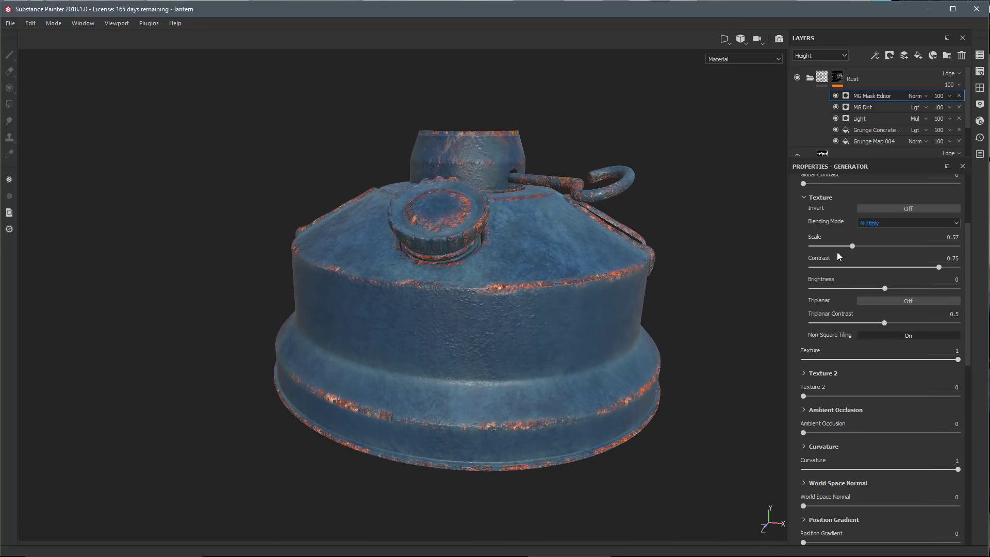
Set the mask texture's scale to 0.45 and turn on Triplanar projection for it.
drag(849, 247, 844, 247)
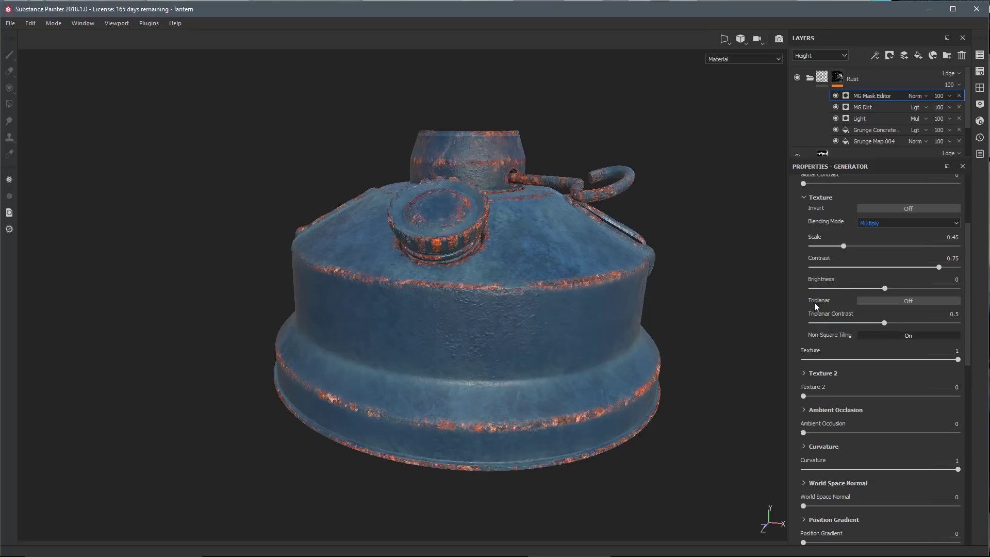
click(887, 300)
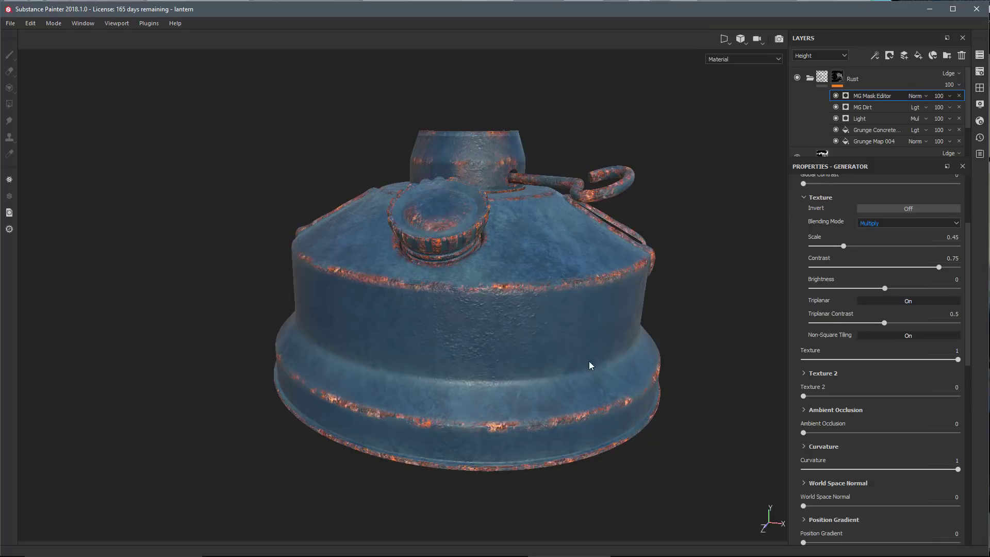
alt+drag(591, 365, 442, 336)
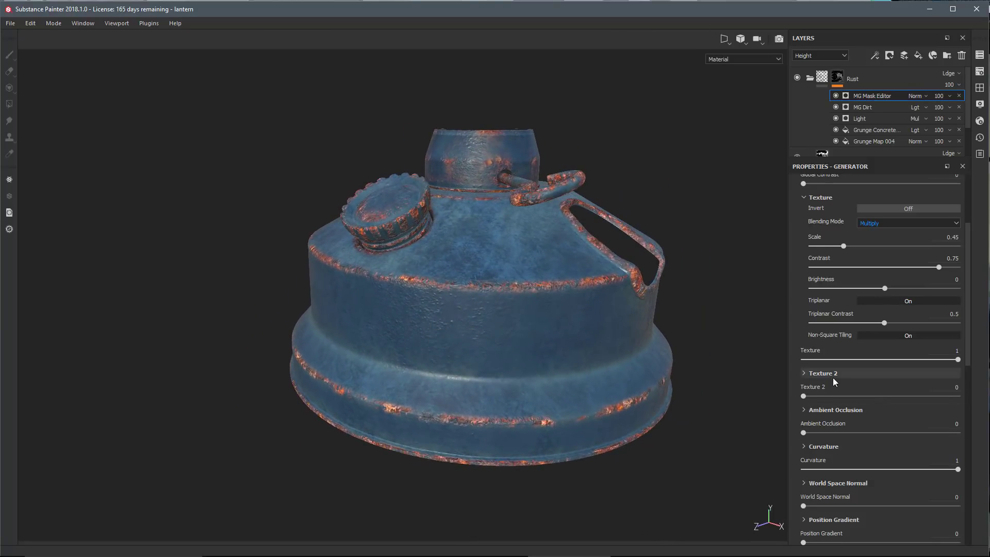
Set the balance of the Grunge Concrete Old image input to 0.45, trying its contrast and returning that to 0.
scroll(848, 376, down, 5)
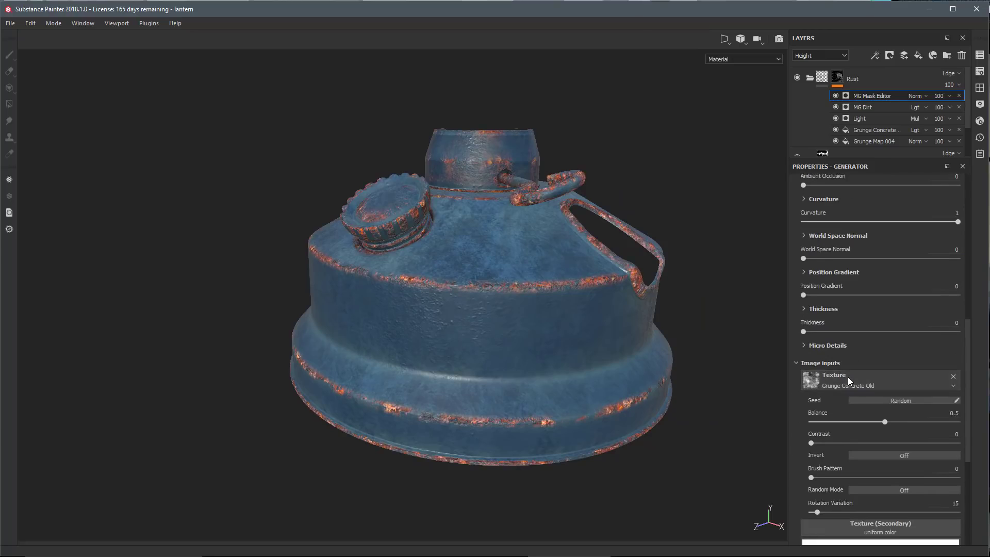
scroll(847, 377, down, 1)
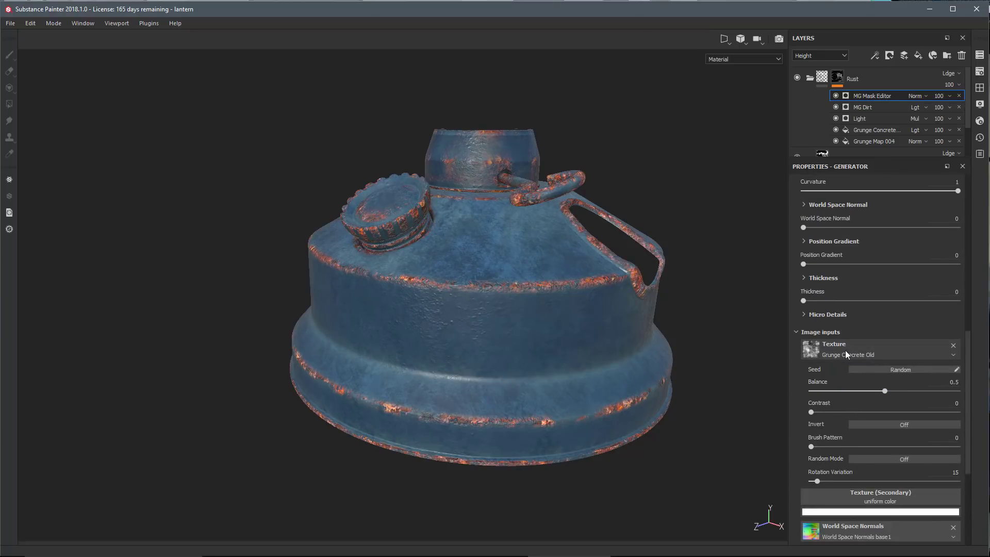
alt+right_drag(544, 303, 695, 346)
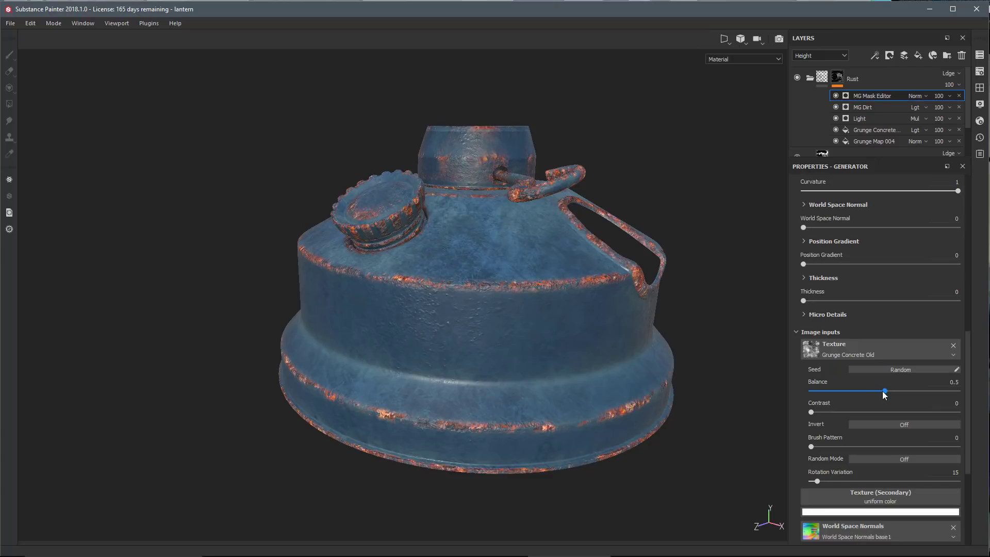
mouse_move(882, 390)
mouse_down()
mouse_move(853, 391)
mouse_move(903, 392)
mouse_move(833, 395)
mouse_move(884, 398)
mouse_move(864, 399)
mouse_move(874, 399)
mouse_up()
scroll(422, 300, down, 3)
alt+drag(423, 301, 490, 375)
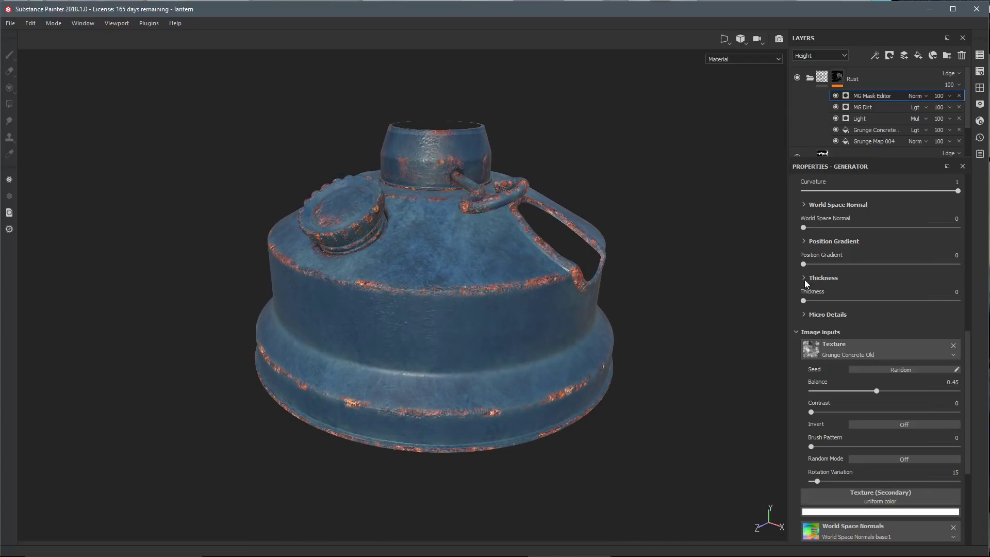
click(813, 412)
drag(867, 413, 787, 411)
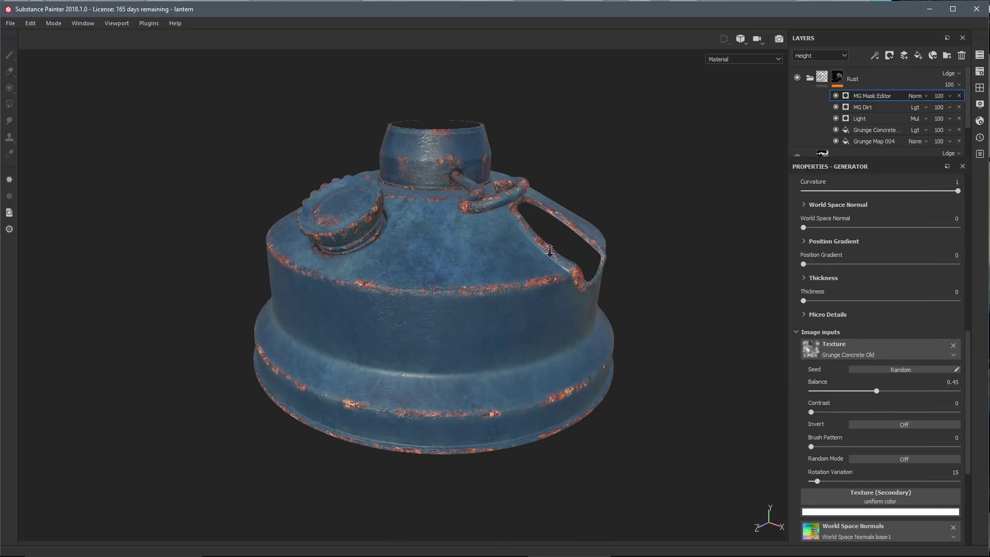
Raise the mask texture's contrast to 0.86, then try a lower brightness and reset it to 0.
scroll(549, 251, up, 1)
scroll(843, 257, up, 10)
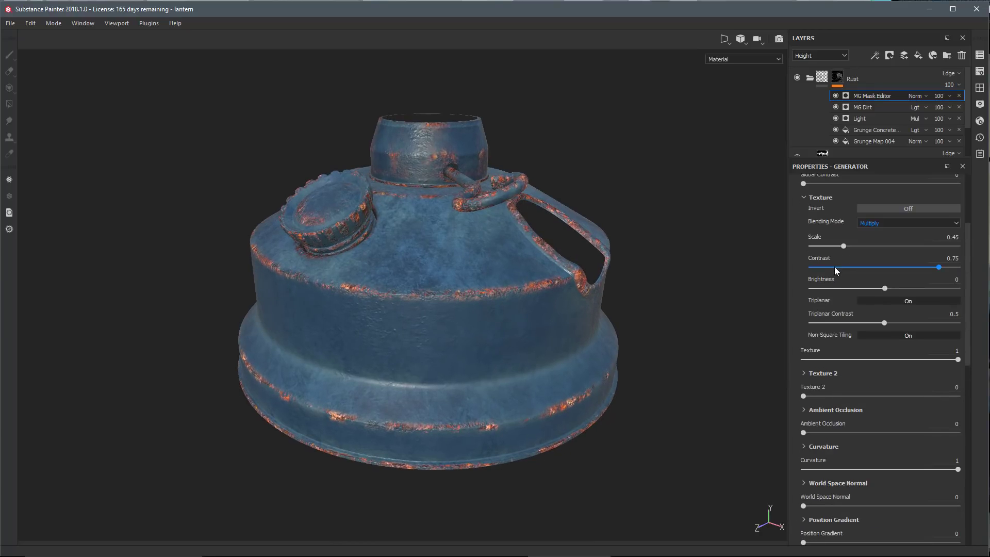
mouse_move(939, 267)
mouse_down()
mouse_move(920, 271)
mouse_move(949, 275)
mouse_up()
mouse_move(885, 288)
mouse_down()
mouse_move(894, 294)
mouse_move(875, 295)
mouse_up()
click(952, 279)
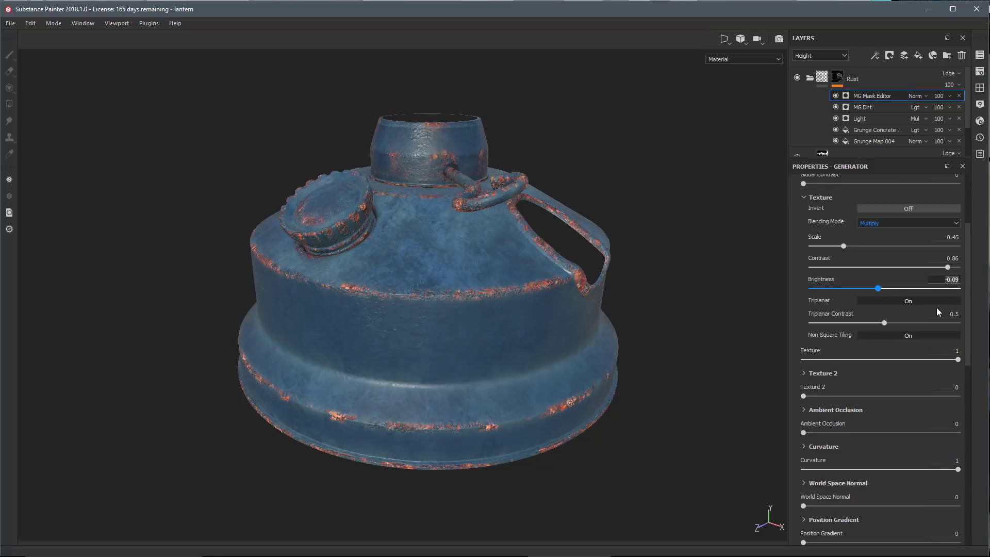
text(0)
key(Return)
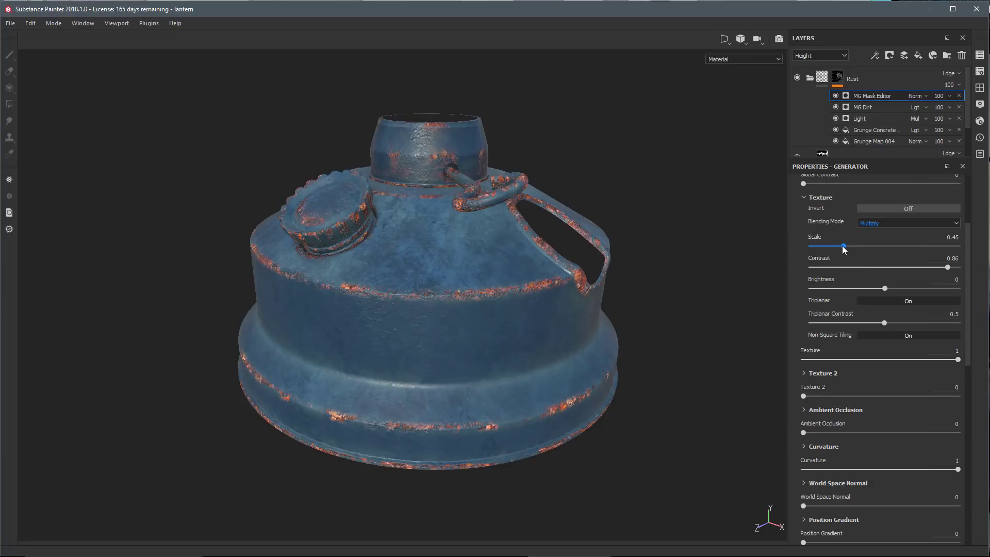
Set the mask texture's scale to 0.53, check the rust on the lantern, and collapse the Texture settings.
drag(843, 246, 850, 253)
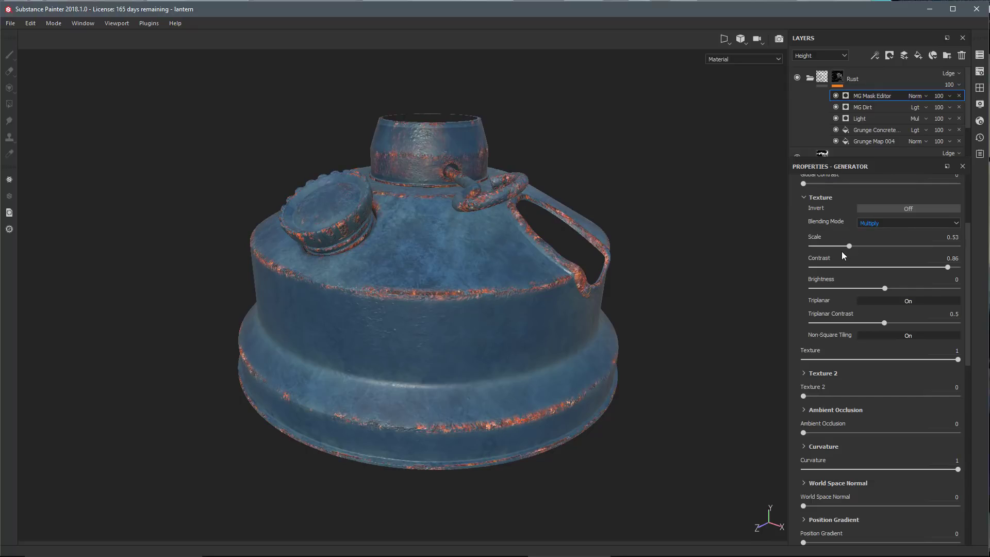
alt+drag(548, 361, 527, 311)
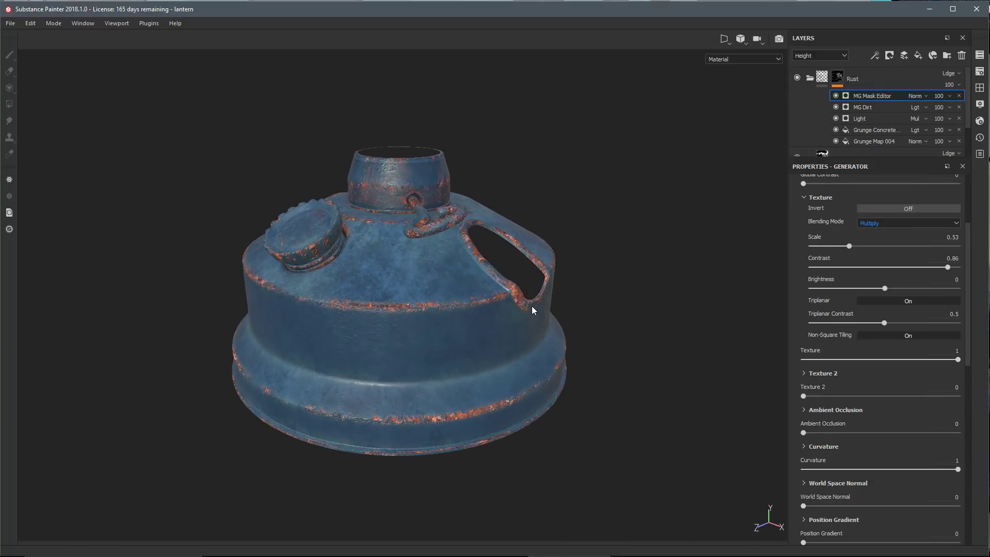
scroll(795, 255, up, 3)
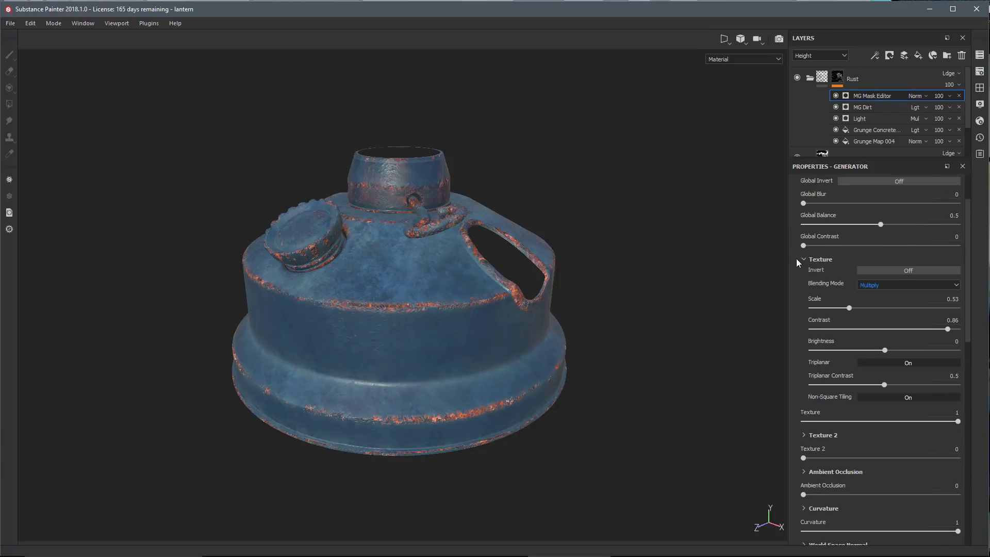
scroll(796, 258, down, 3)
scroll(802, 261, down, 6)
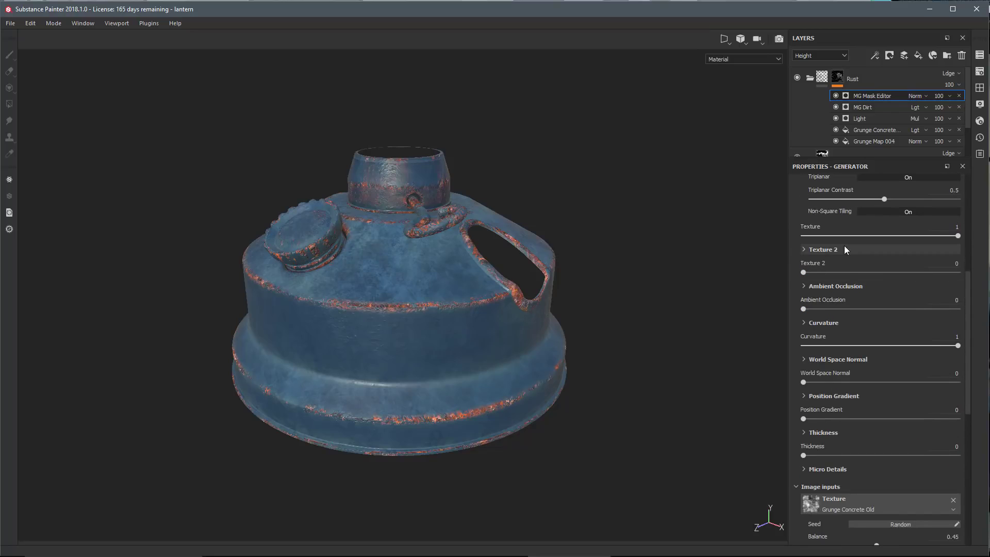
scroll(839, 278, up, 4)
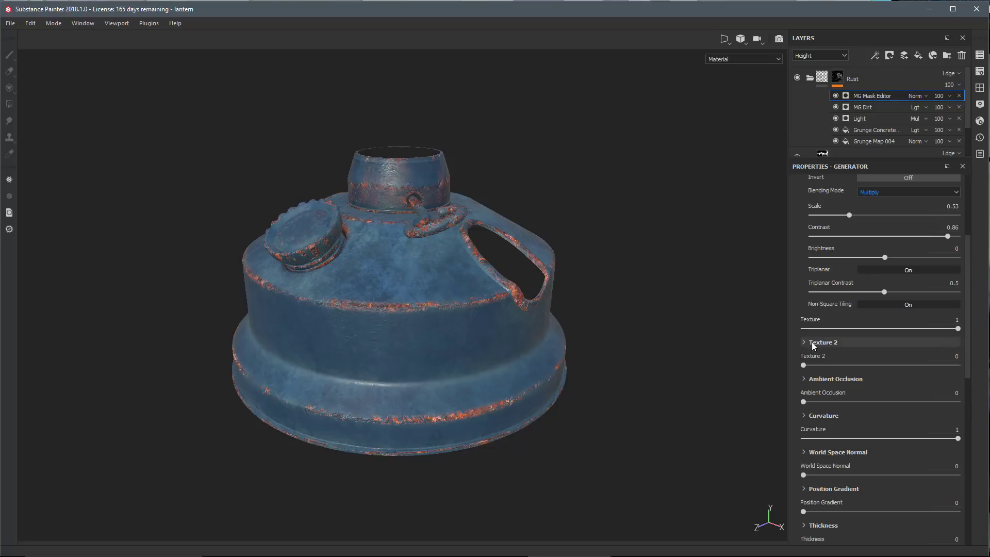
scroll(849, 335, up, 3)
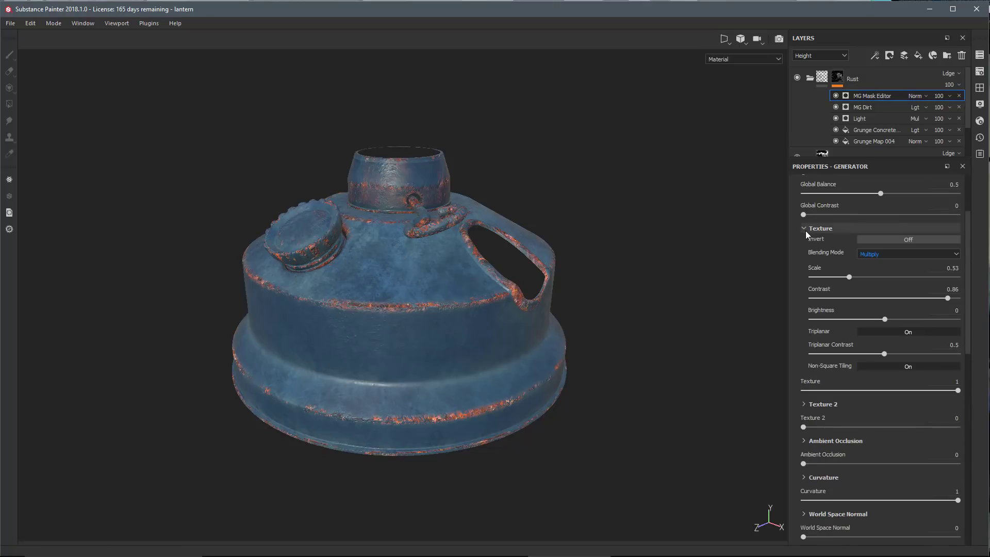
click(805, 230)
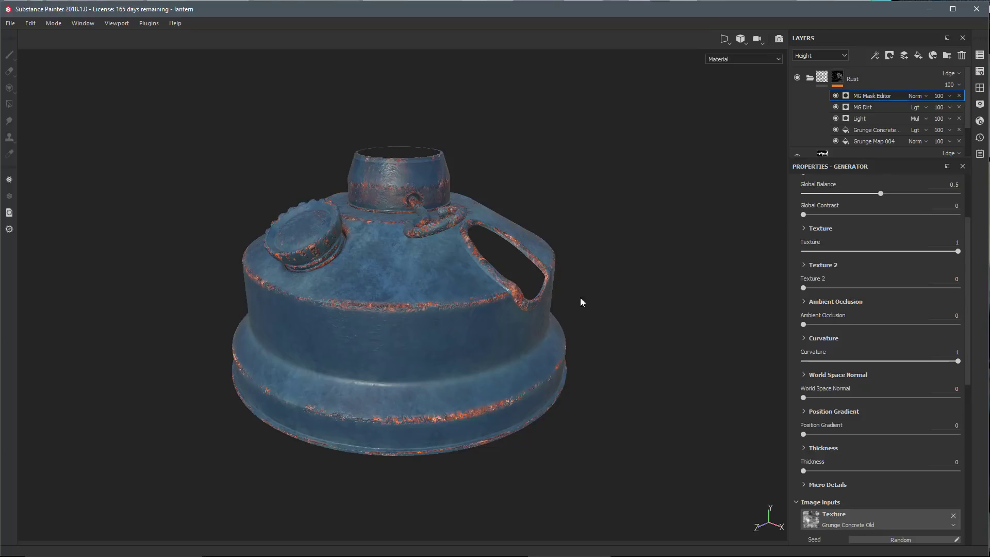
alt+drag(581, 301, 588, 297)
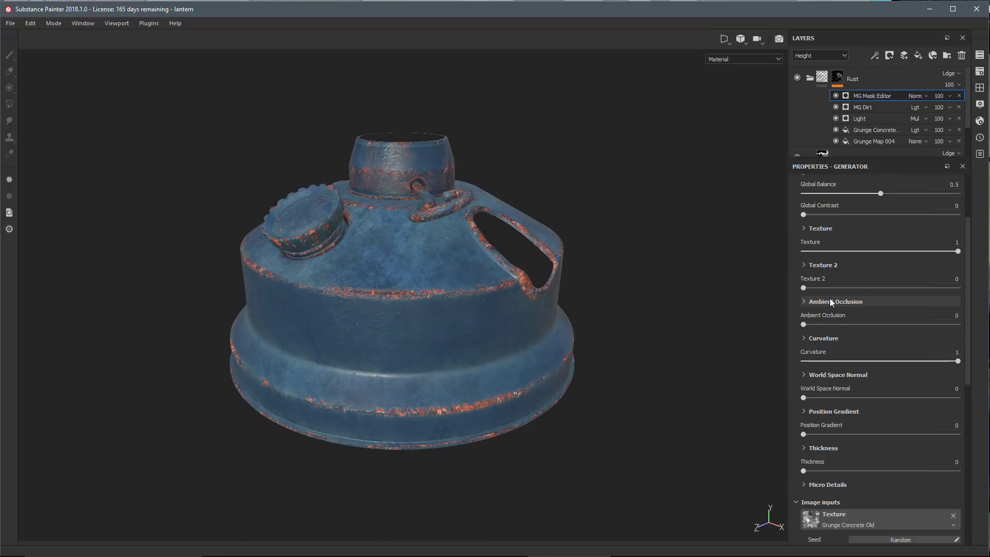
Search the resources for scratched grunges and load Grunge Scratches Rough into the Texture (Secondary) image input.
scroll(856, 299, down, 6)
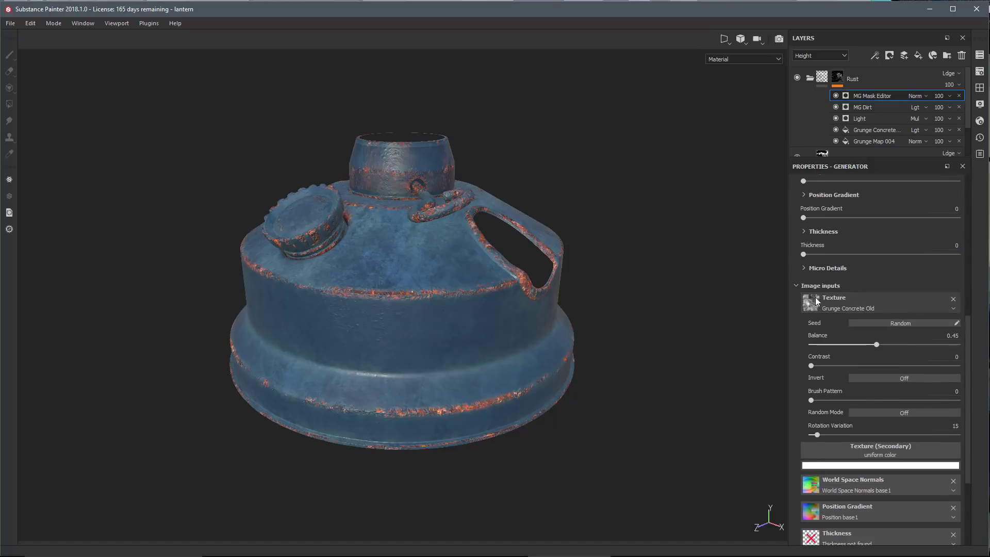
click(811, 451)
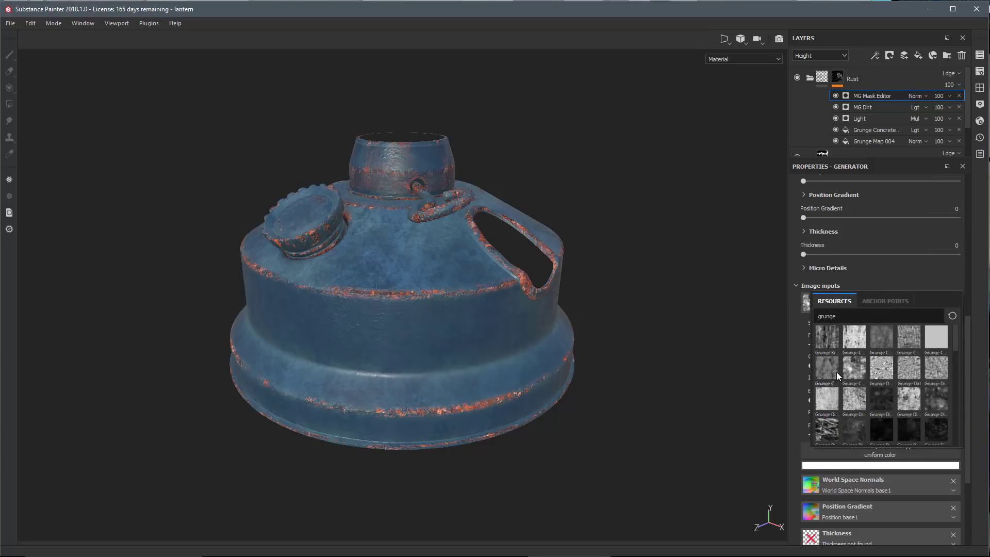
mouse_move(837, 373)
text(scrat)
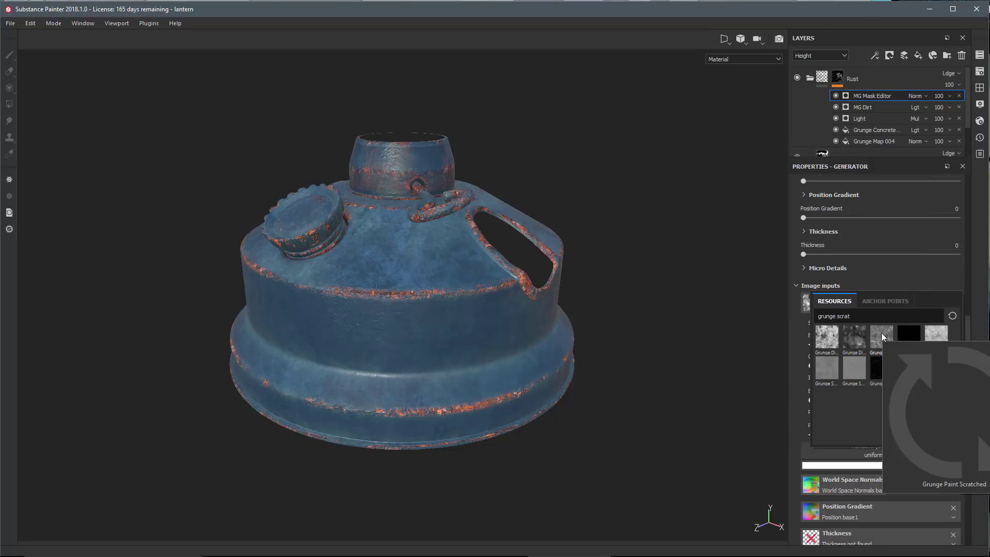
mouse_move(876, 373)
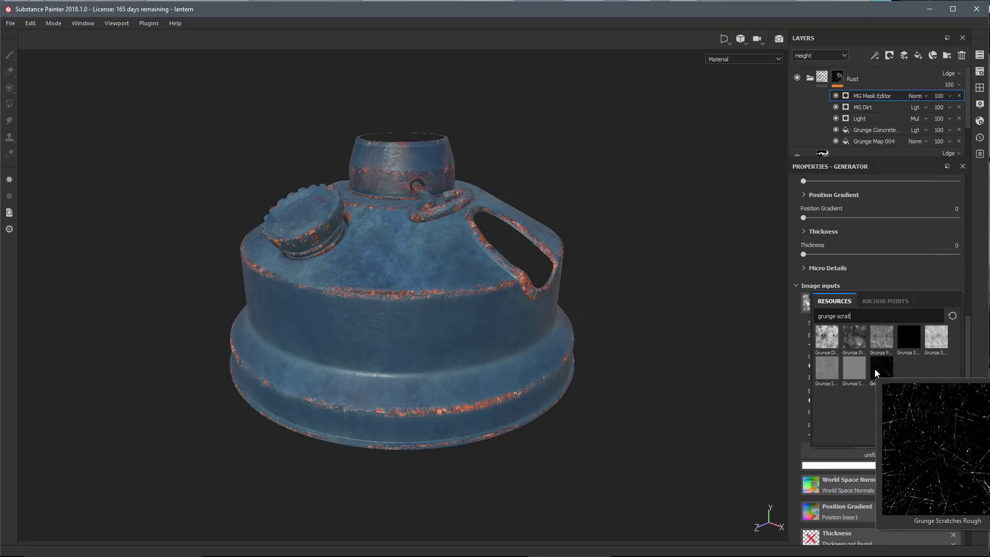
click(879, 364)
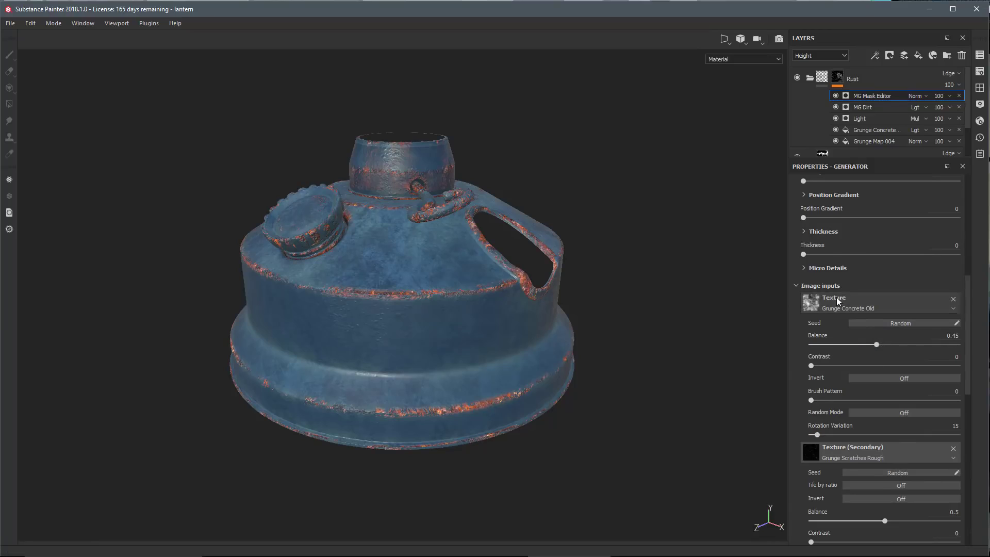
Set the MG Mask Editor's Texture 2 amount to 1.
scroll(831, 312, up, 5)
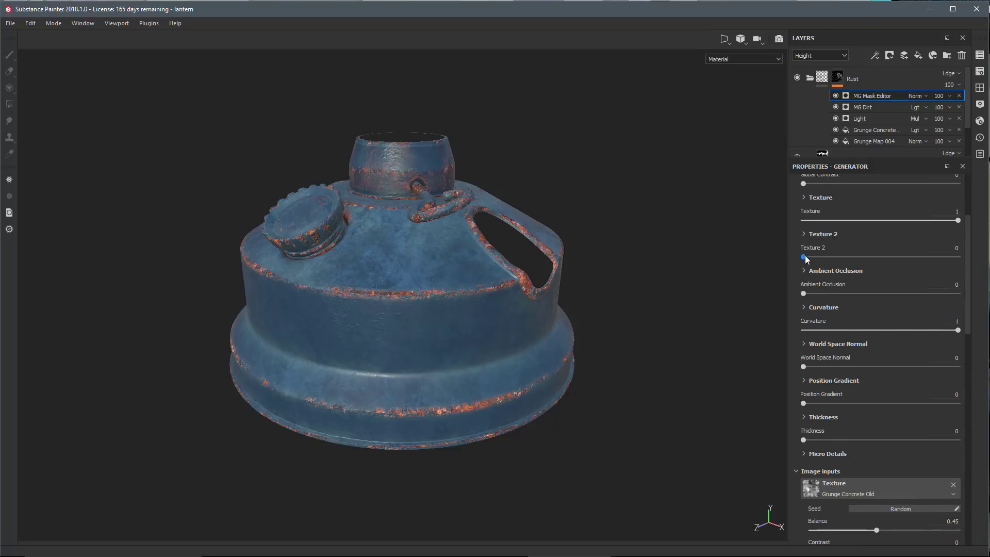
drag(805, 256, 874, 257)
mouse_move(955, 279)
mouse_down()
mouse_move(866, 278)
mouse_move(966, 290)
mouse_up()
alt+drag(520, 385, 490, 387)
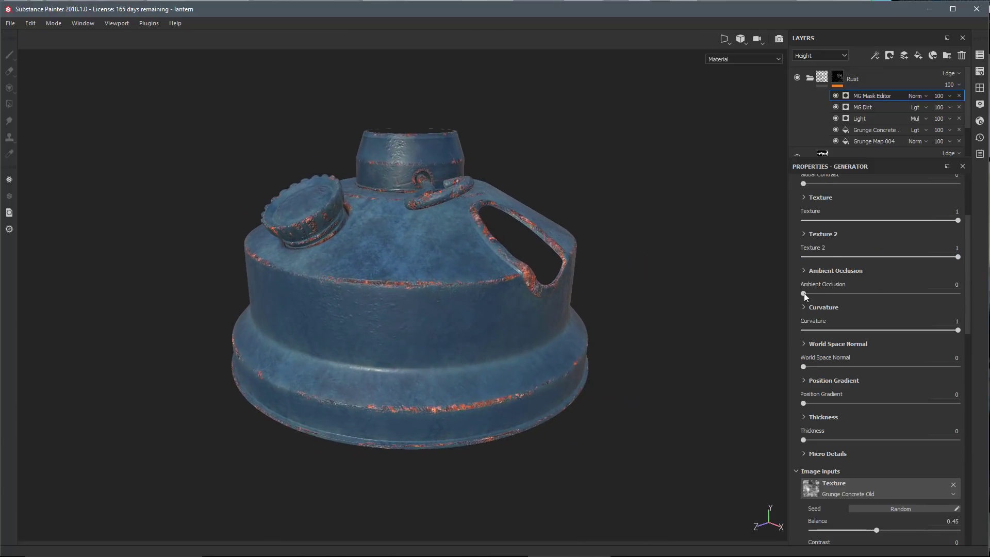
Set Texture 2's blending mode to Max (Lighten), its scale to 0.57 and its contrast to 0.2.
click(803, 233)
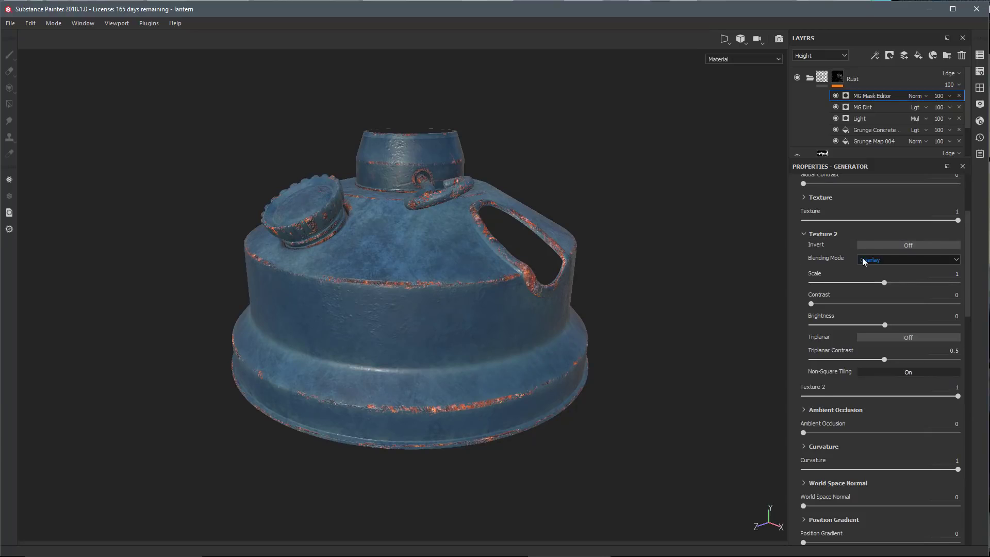
click(881, 261)
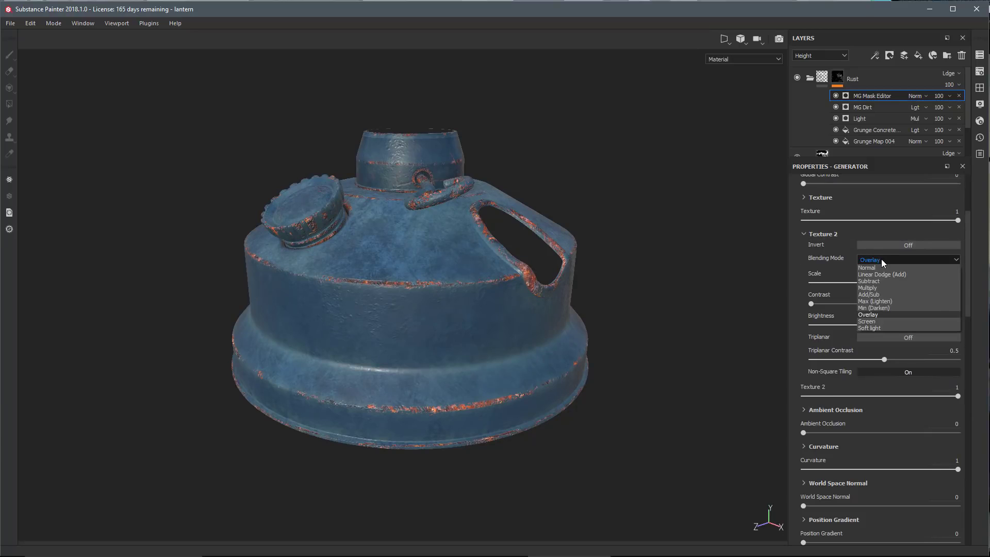
click(875, 301)
alt+drag(560, 379, 451, 303)
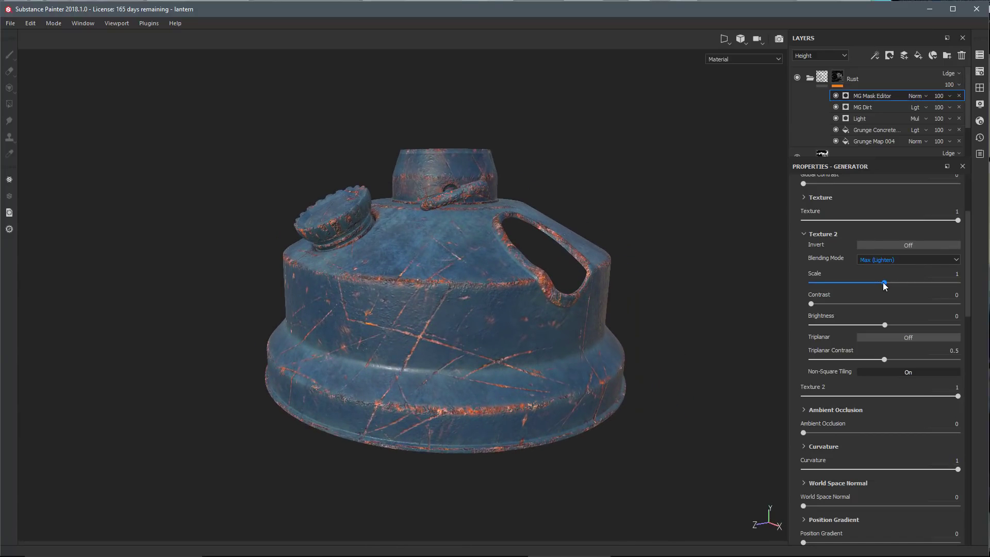
drag(884, 283, 841, 304)
scroll(857, 360, down, 7)
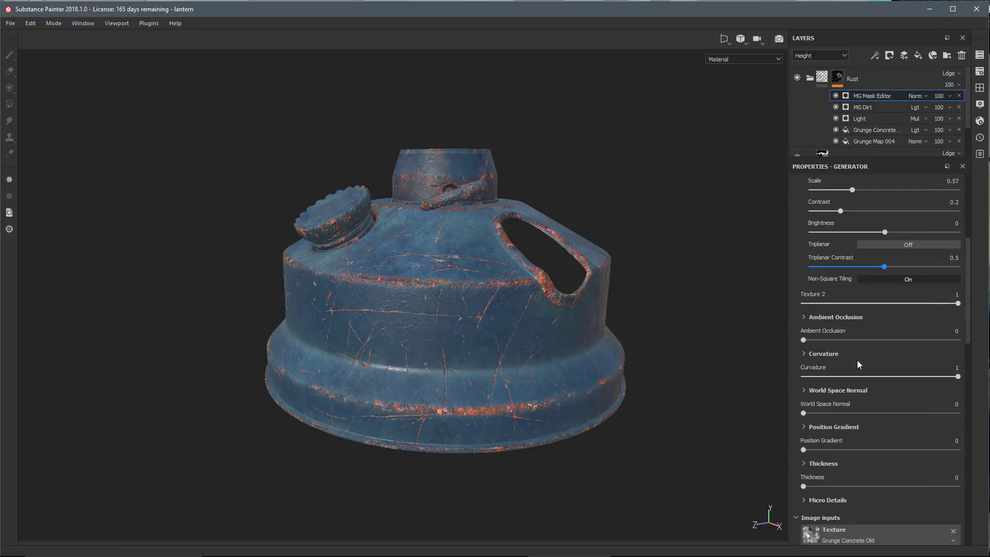
Set the Grunge Scratches Rough input's balance to 0.58, scratch tiling to 2 and scratch width to 0.63, leaving scratch blur at 0.
scroll(856, 361, down, 7)
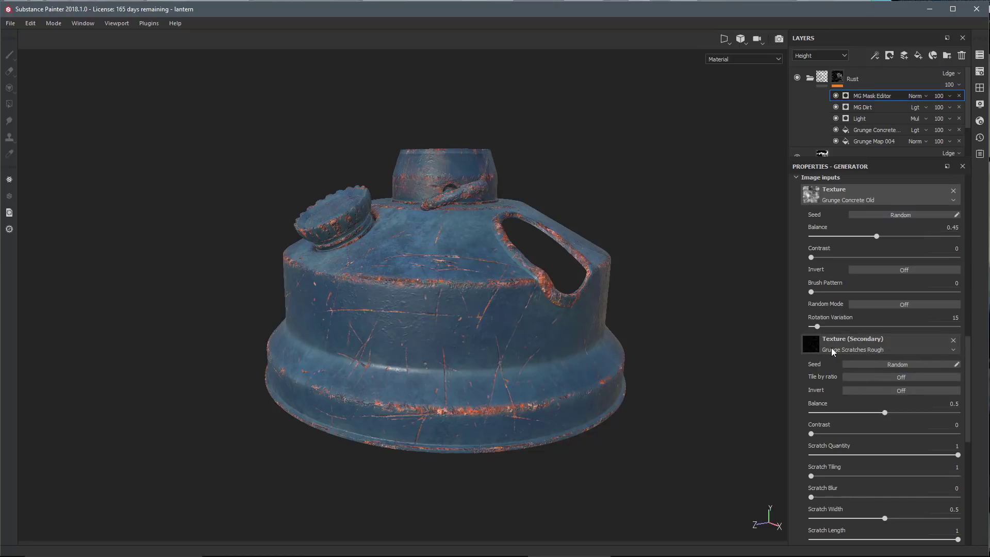
scroll(828, 351, down, 1)
mouse_move(883, 382)
mouse_down()
mouse_move(861, 385)
mouse_move(886, 382)
mouse_move(895, 395)
mouse_up()
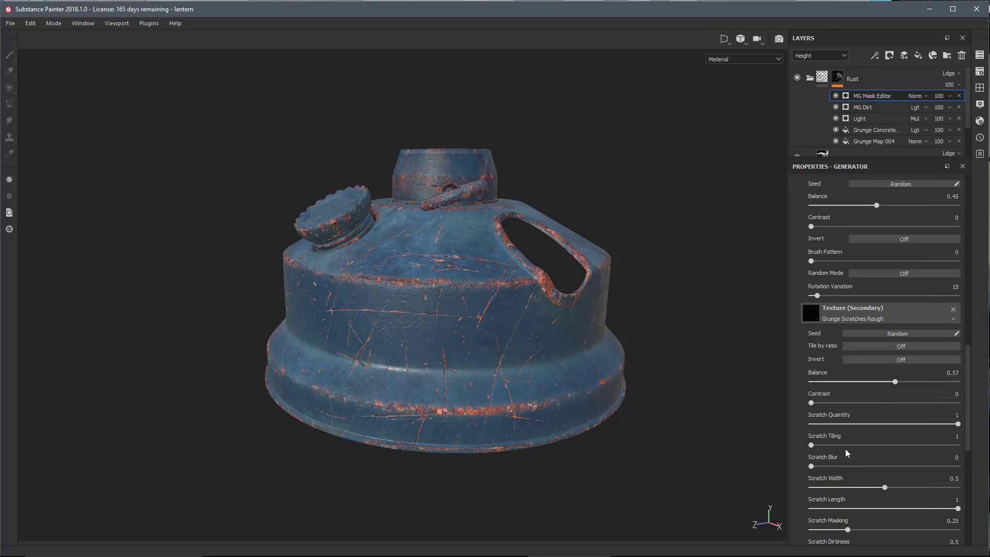
drag(811, 445, 833, 450)
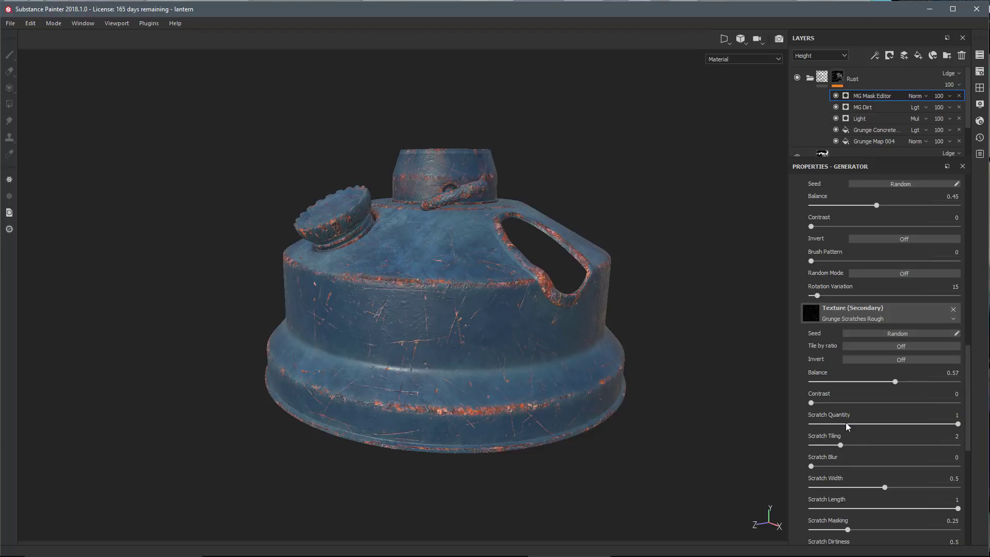
mouse_move(818, 465)
mouse_down()
mouse_move(842, 467)
mouse_move(812, 466)
mouse_up()
drag(885, 487, 902, 491)
mouse_move(896, 383)
mouse_down()
mouse_move(872, 384)
mouse_move(908, 391)
mouse_move(891, 395)
mouse_up()
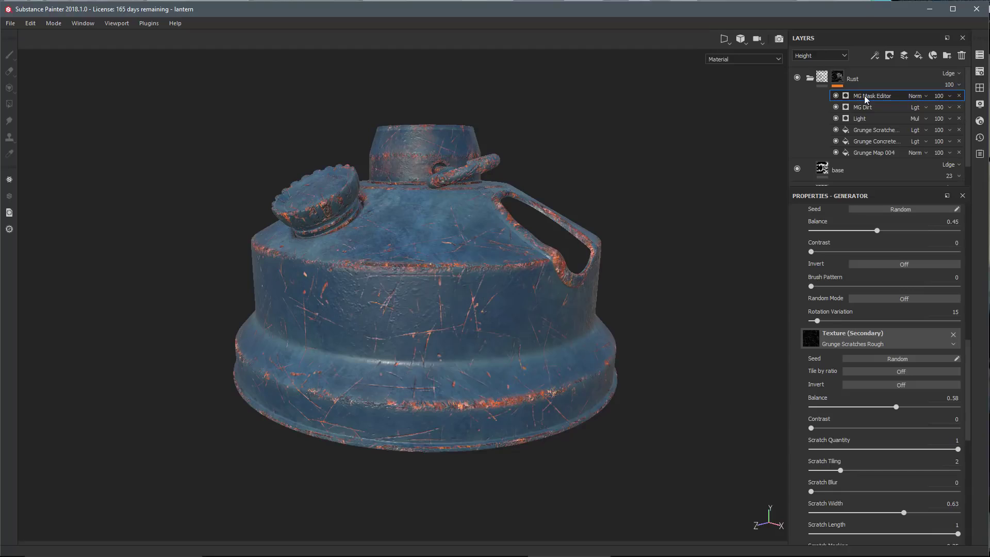
Change the MG Mask Editor's layer blending mode to Lighten (Max) and inspect the combined rust around the lantern.
click(912, 97)
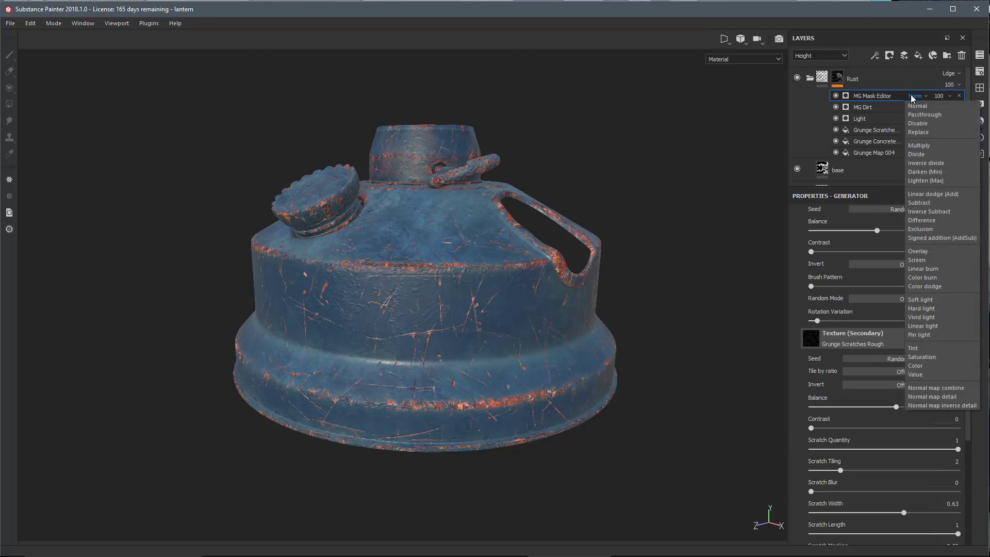
click(921, 180)
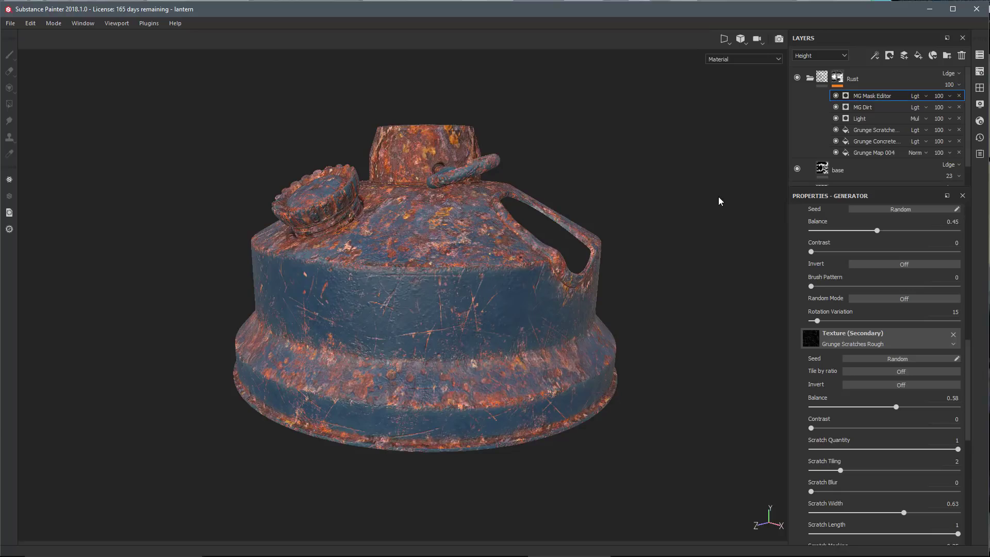
alt+drag(569, 339, 501, 313)
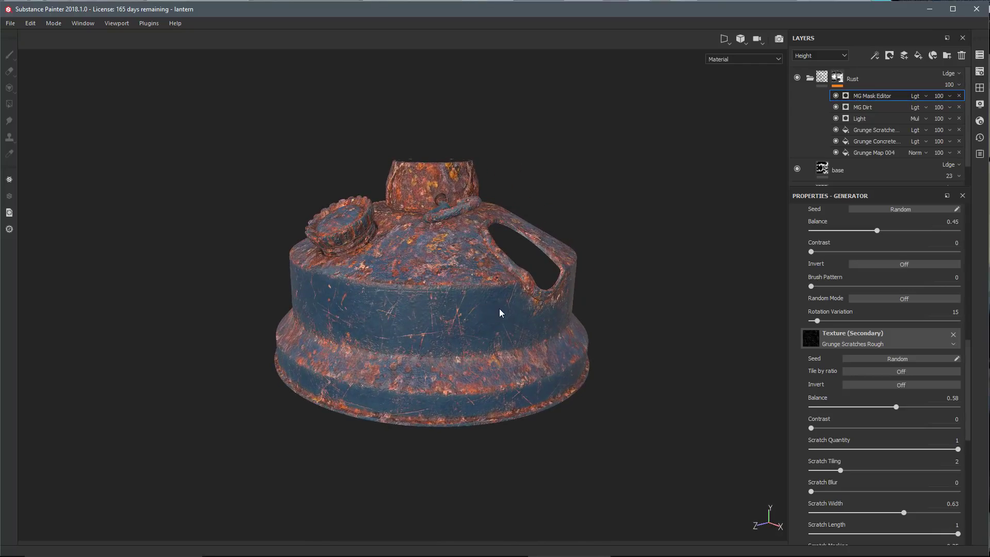
alt+drag(450, 282, 454, 289)
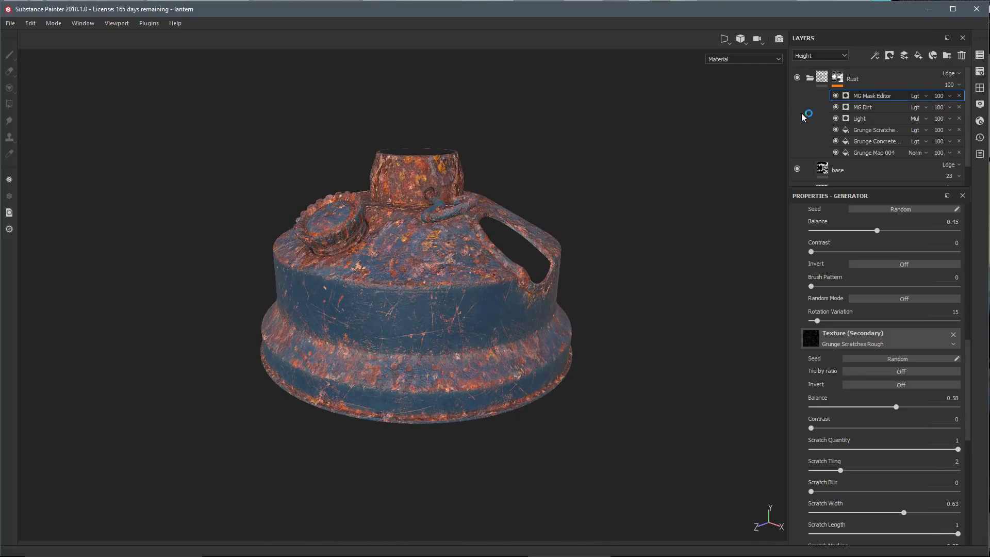
Examine the Rust folder's mask on its own and compare it with the full material around the lantern.
alt+click(837, 77)
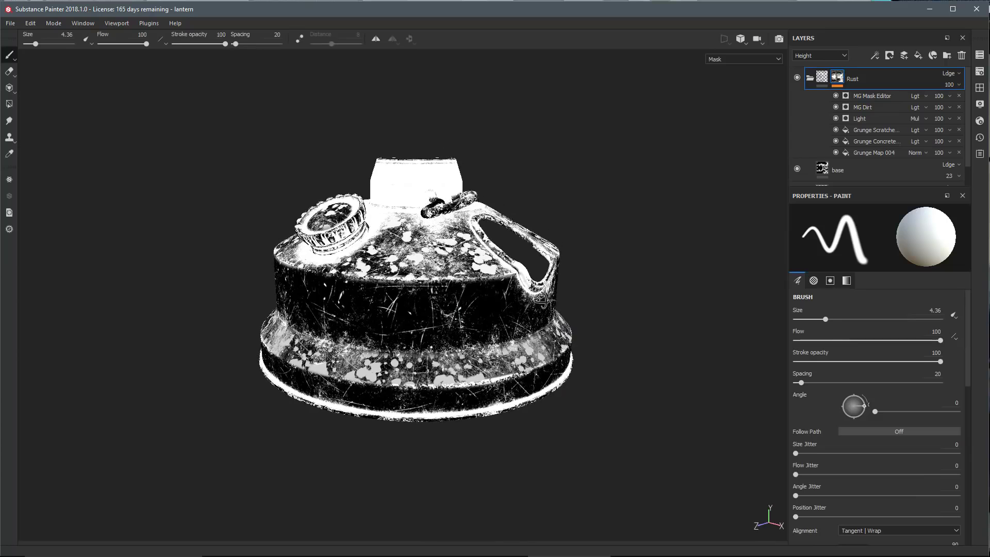
alt+drag(541, 301, 318, 304)
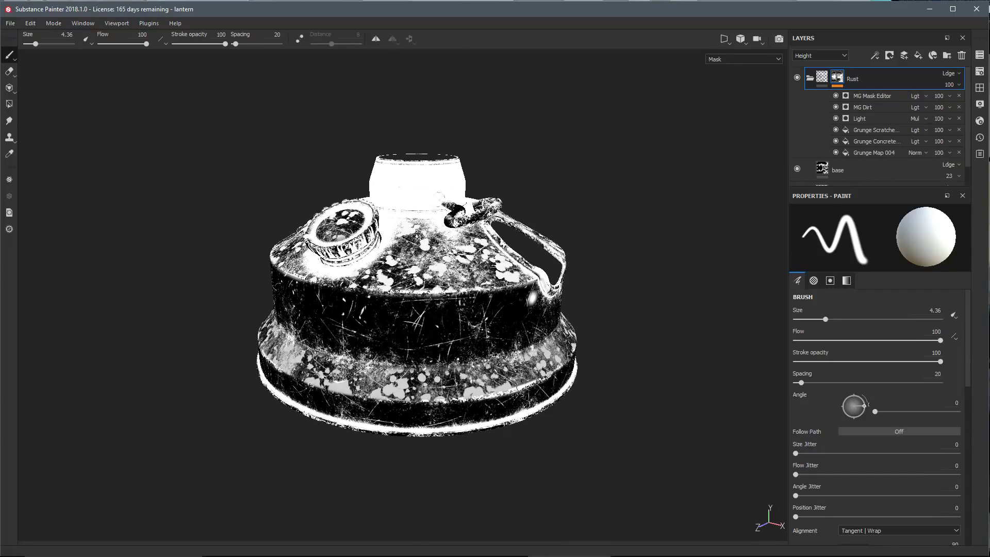
key(m)
mouse_move(497, 348)
alt+mouse_down()
mouse_move(570, 353)
mouse_move(472, 354)
mouse_move(458, 326)
mouse_move(495, 354)
alt+mouse_up()
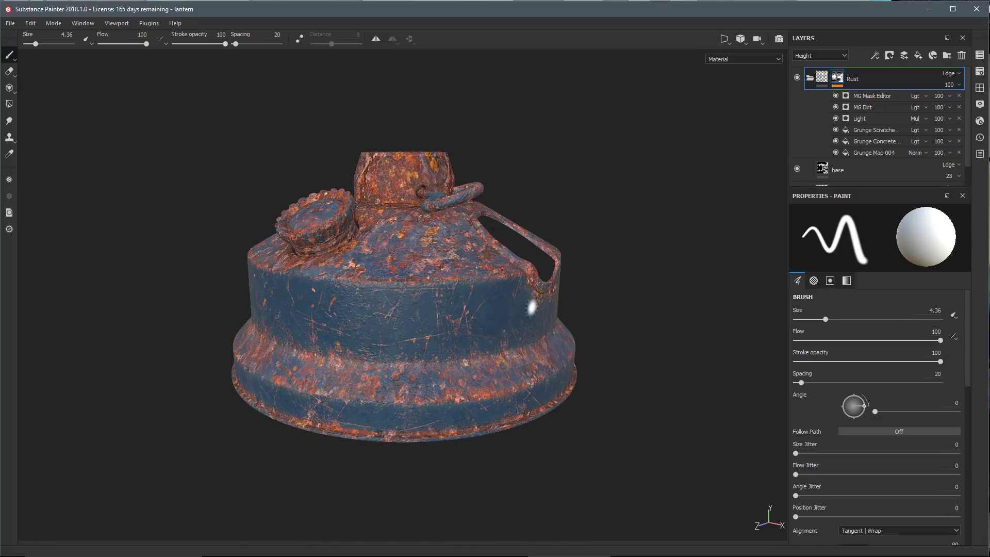
mouse_move(837, 77)
alt+click(838, 78)
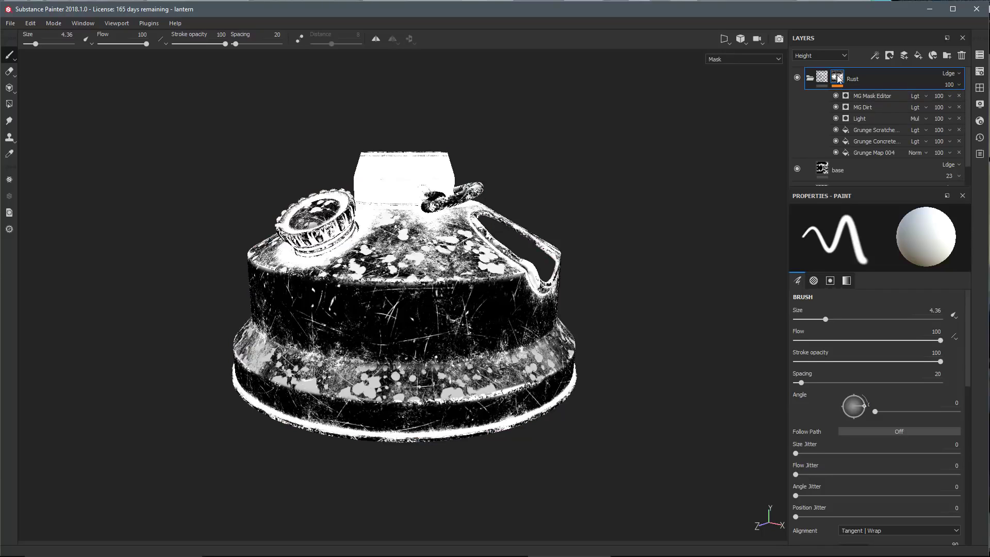
key(m)
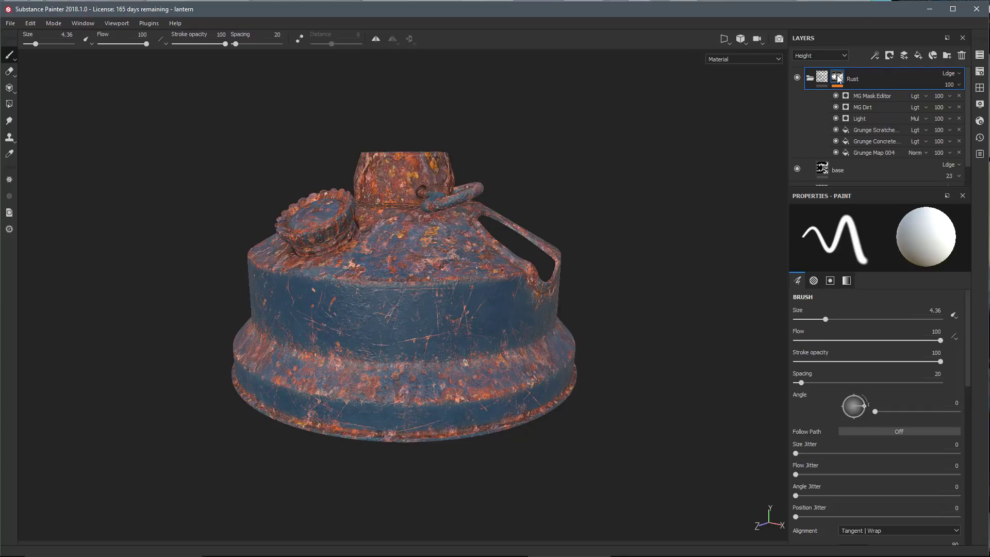
mouse_move(837, 83)
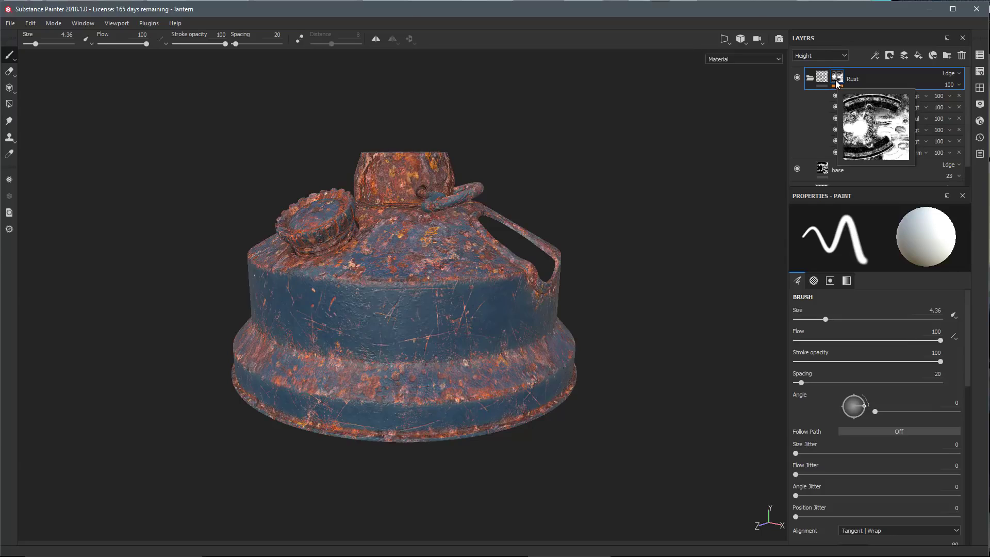
Create a smart mask from the Rust folder's mask and locate new_mask in the shelf.
right_click(838, 79)
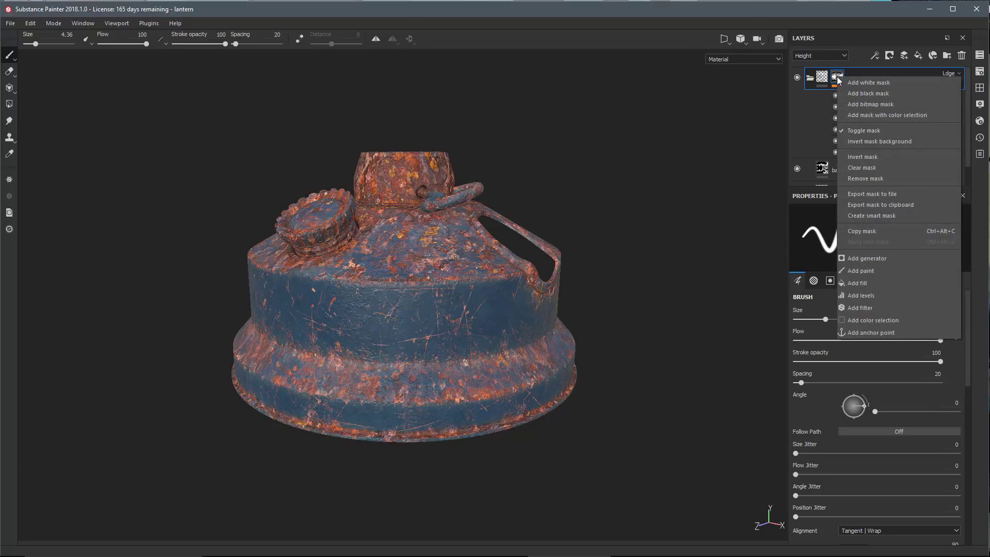
click(855, 215)
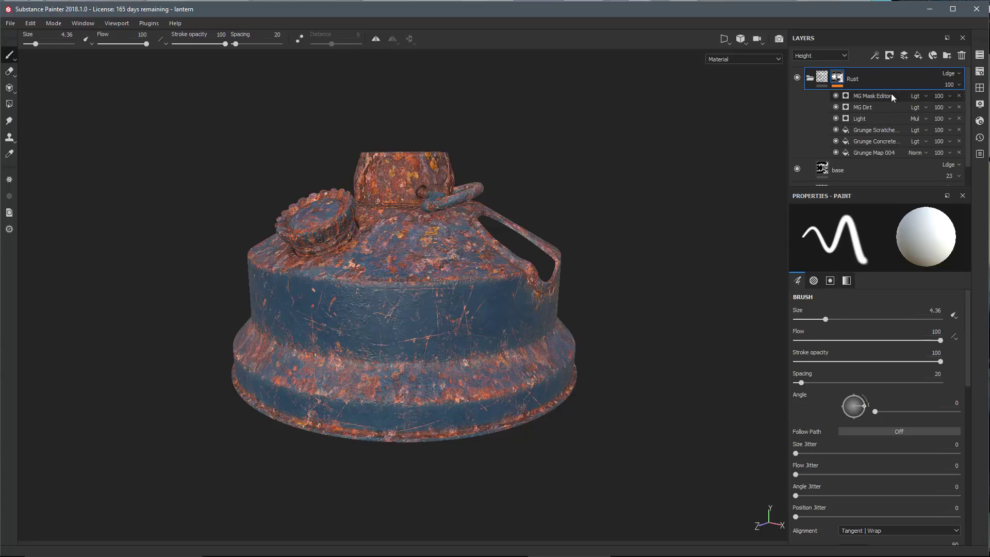
click(978, 89)
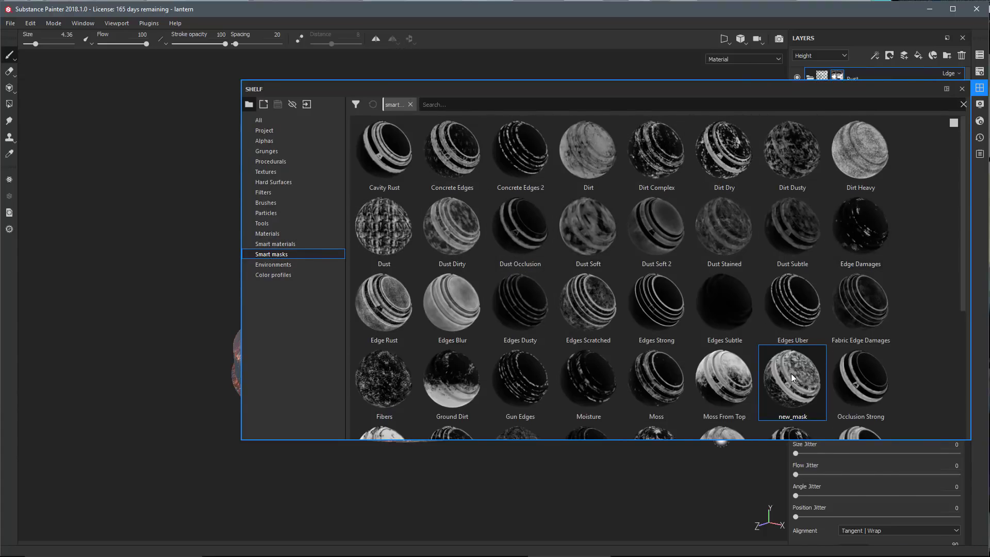
mouse_move(791, 376)
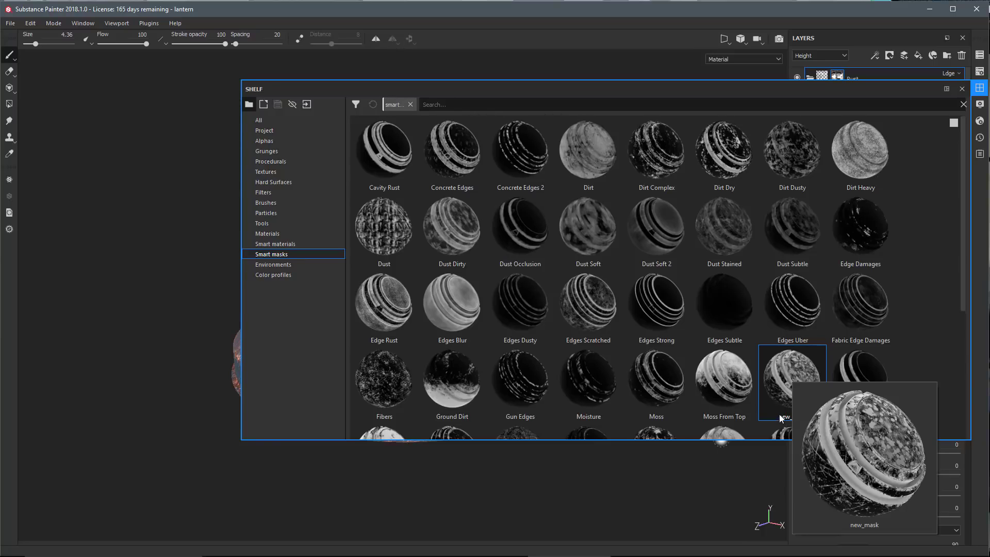
Move the floating shelf below the lantern with medium thumbnails so the model and smart masks are both visible.
mouse_move(855, 85)
mouse_down()
mouse_move(815, 116)
mouse_move(650, 135)
mouse_move(619, 197)
mouse_move(658, 155)
mouse_move(639, 286)
mouse_move(576, 254)
mouse_up()
click(684, 286)
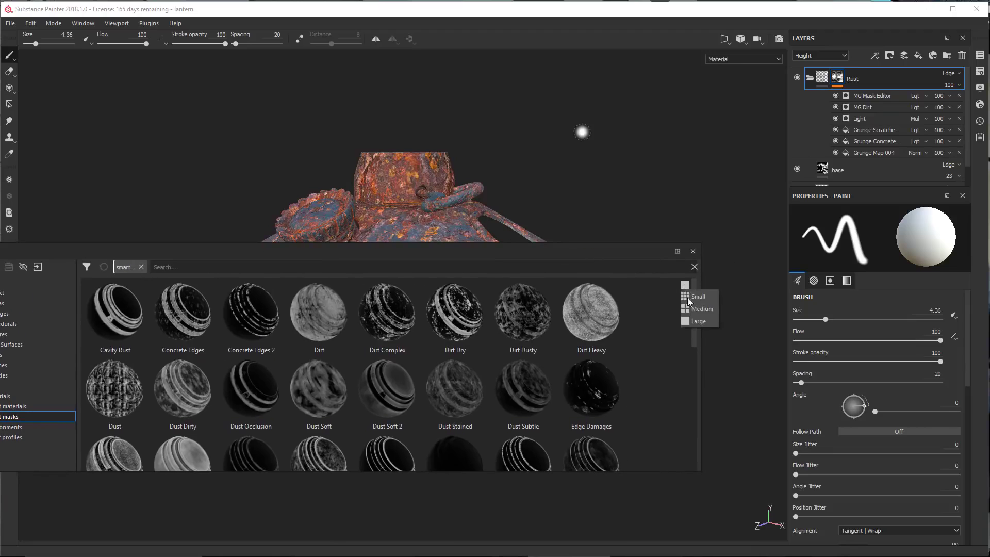
click(688, 306)
drag(547, 251, 601, 312)
alt+middle_drag(530, 194, 538, 142)
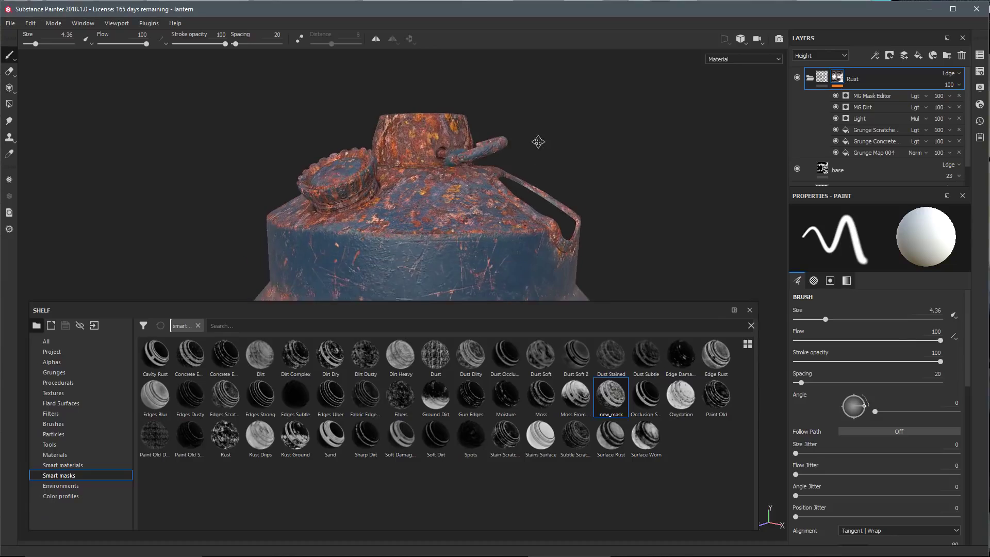
alt+drag(538, 141, 531, 153)
alt+middle_drag(530, 153, 499, 124)
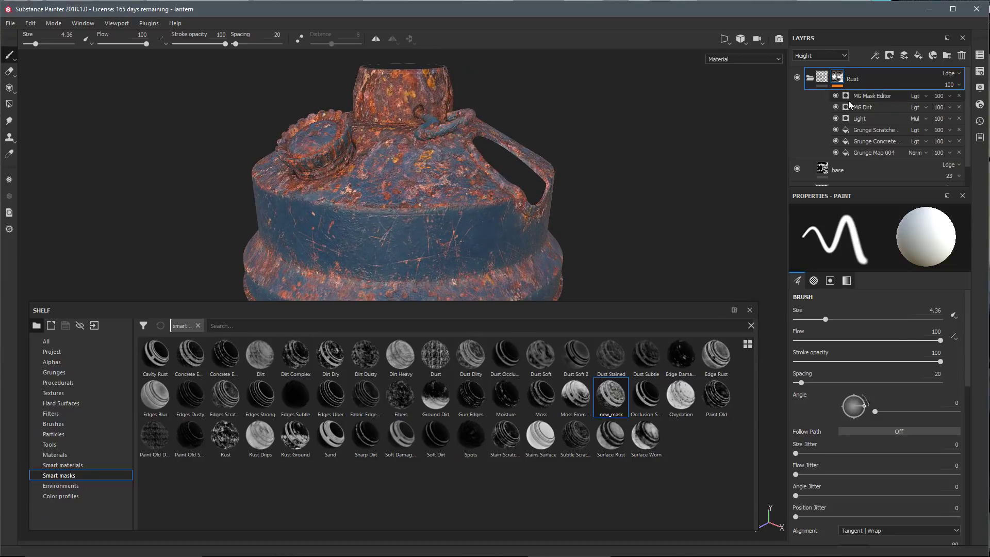
Clear the Rust folder's mask and apply the new_mask smart mask, checking its Grunge Concrete fill.
right_click(836, 75)
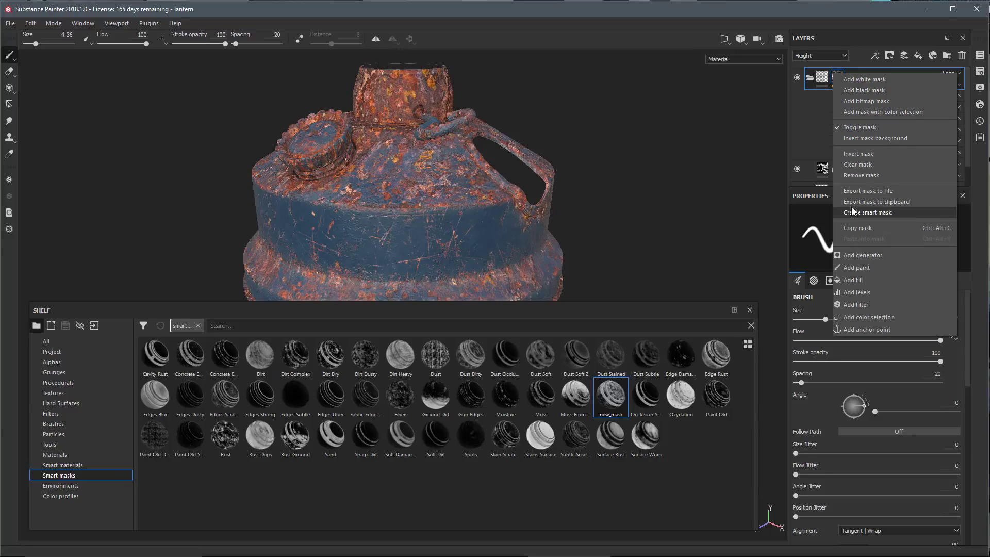
click(855, 165)
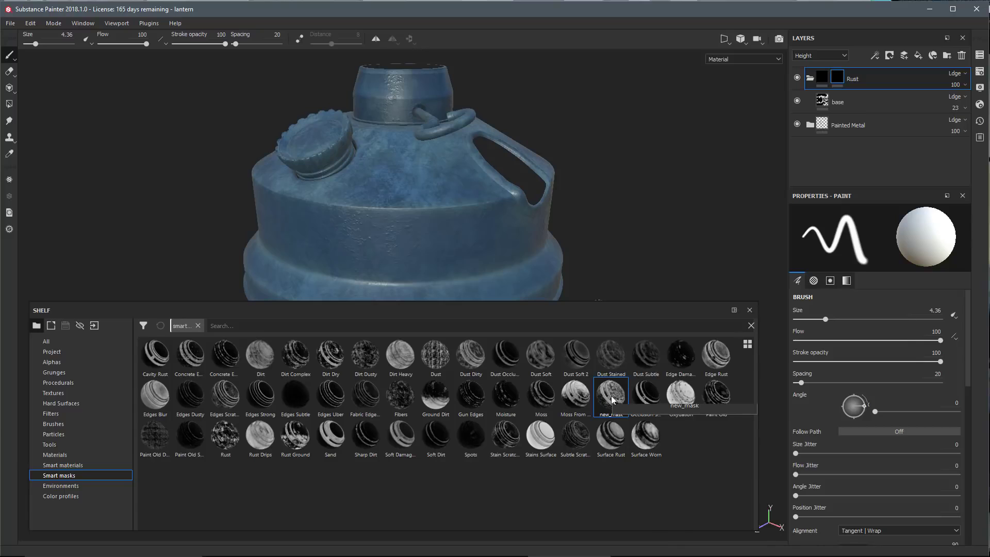
drag(613, 400, 851, 86)
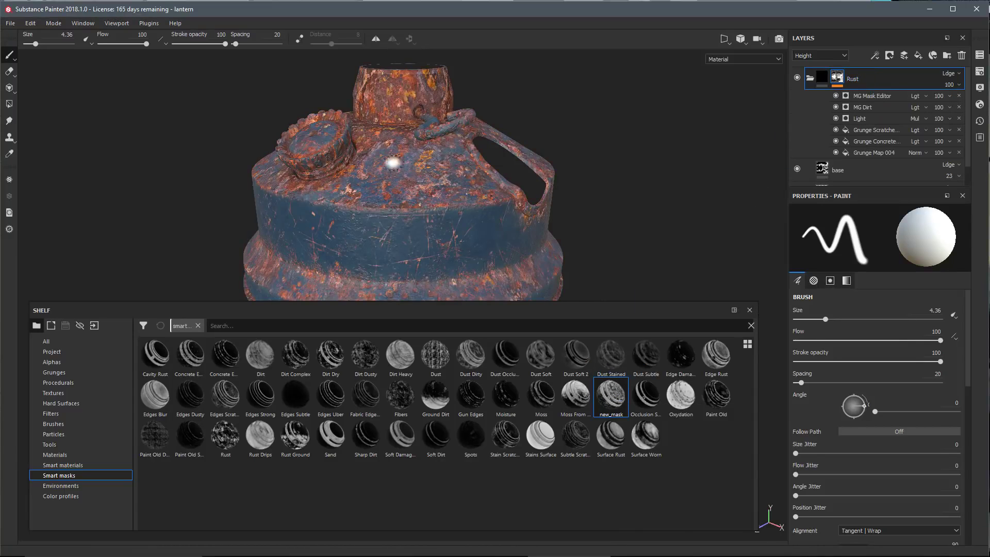
click(859, 142)
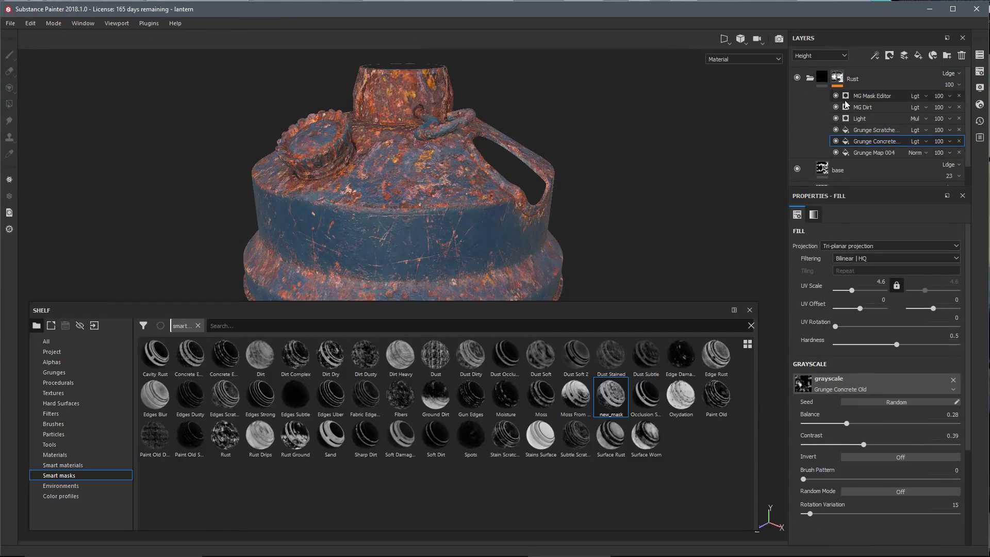
Clear the Rust folder's mask, try the Rust Ground smart mask on it and inspect the lantern.
click(837, 77)
right_click(837, 78)
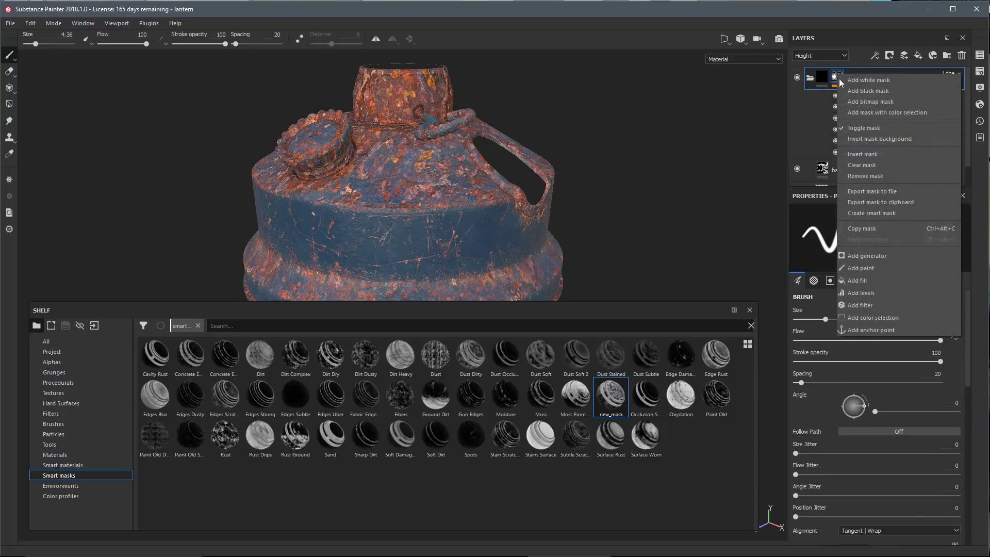
click(854, 165)
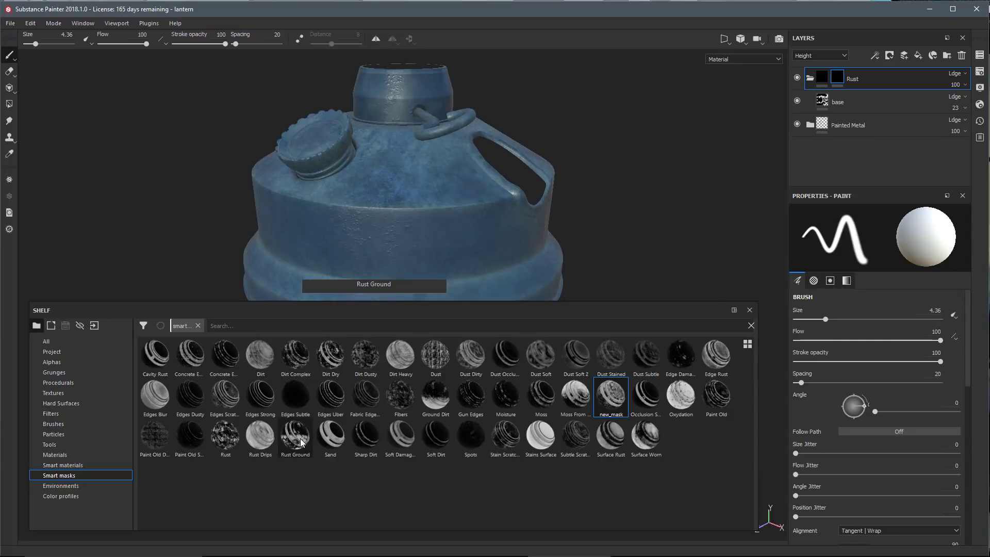
drag(302, 438, 868, 86)
alt+right_drag(562, 260, 486, 230)
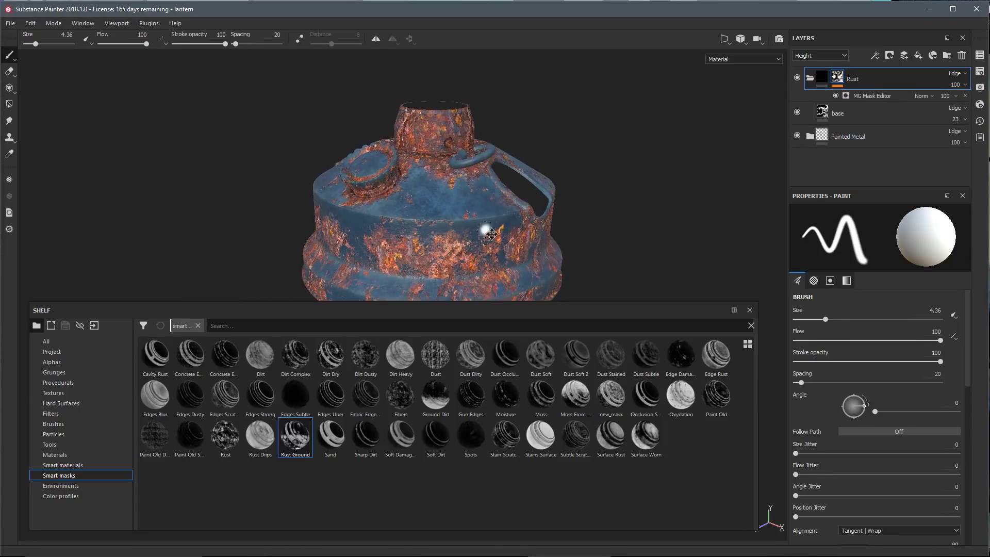
alt+middle_drag(486, 230, 484, 181)
alt+drag(485, 181, 539, 244)
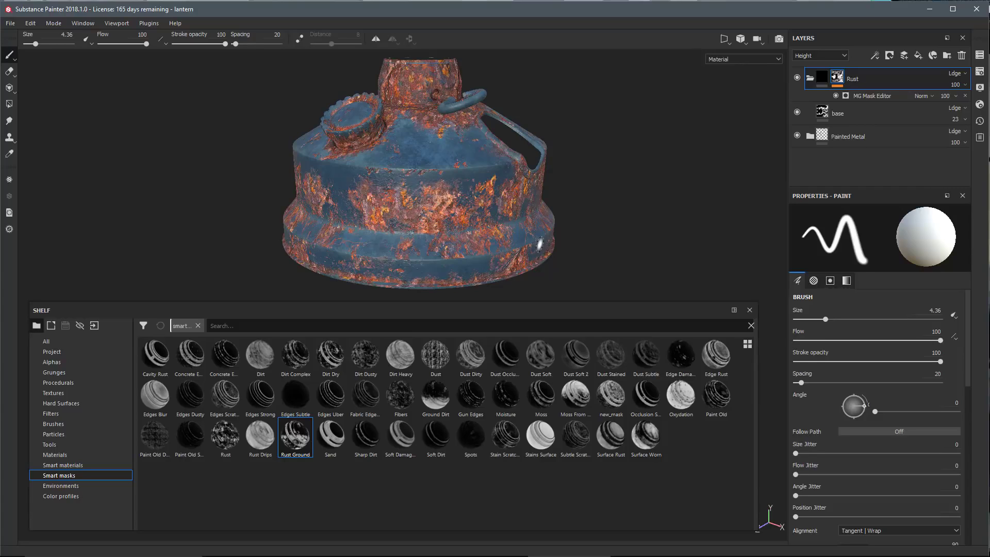
Clear the Rust Ground mask from the Rust folder and apply the new_mask smart mask in its place.
right_click(840, 78)
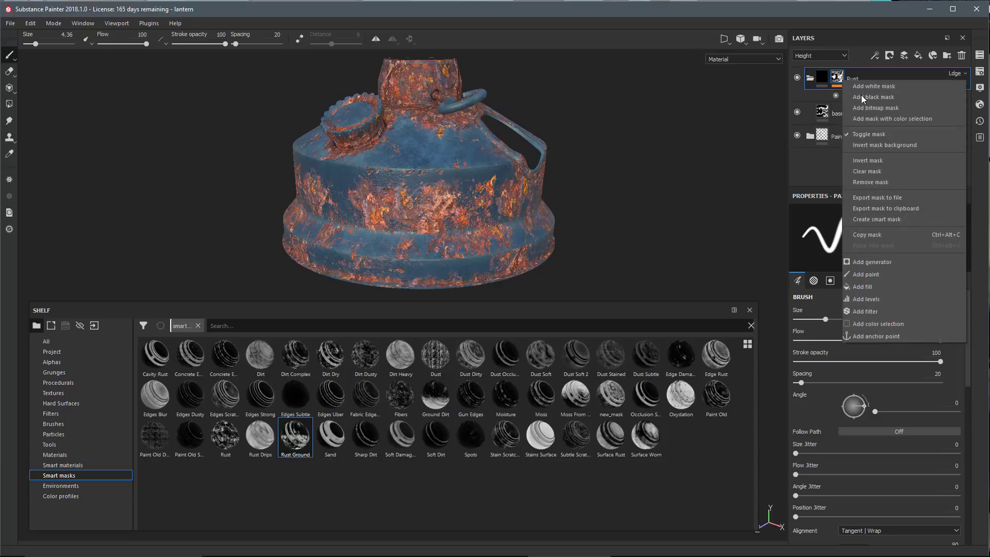
click(870, 172)
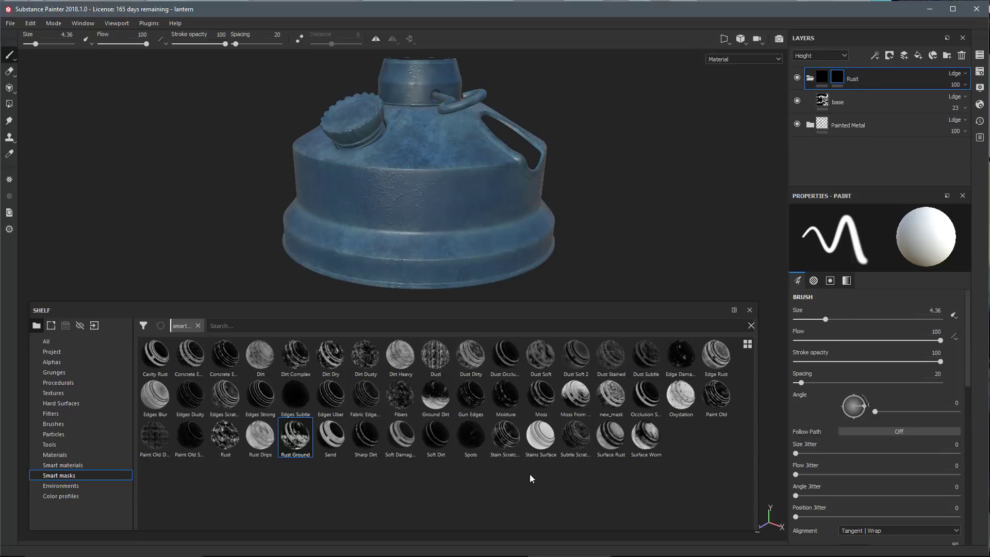
drag(614, 394, 837, 77)
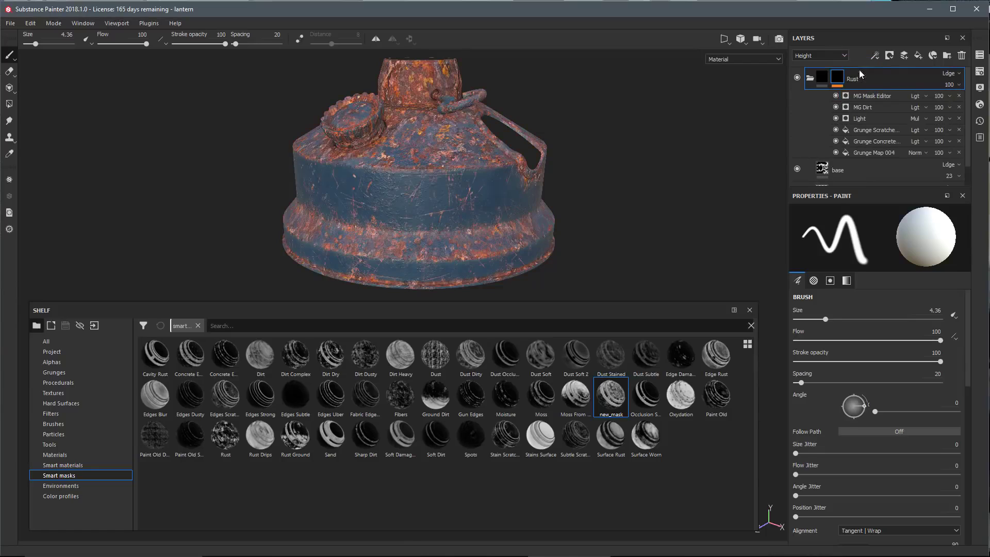
Rename the new_mask smart mask as rust edges, close the shelf and frame the whole lantern.
right_click(613, 404)
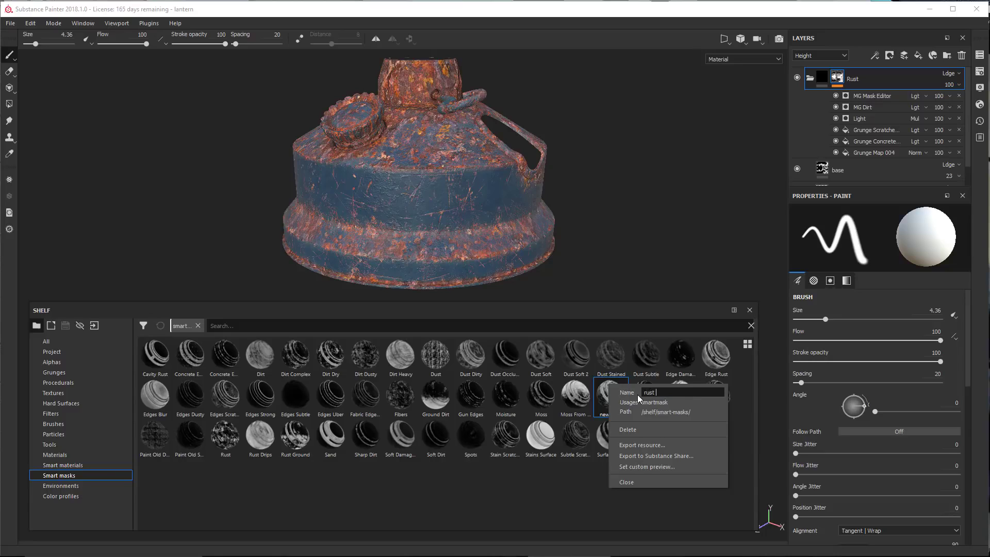
text(rust edges)
key(Return)
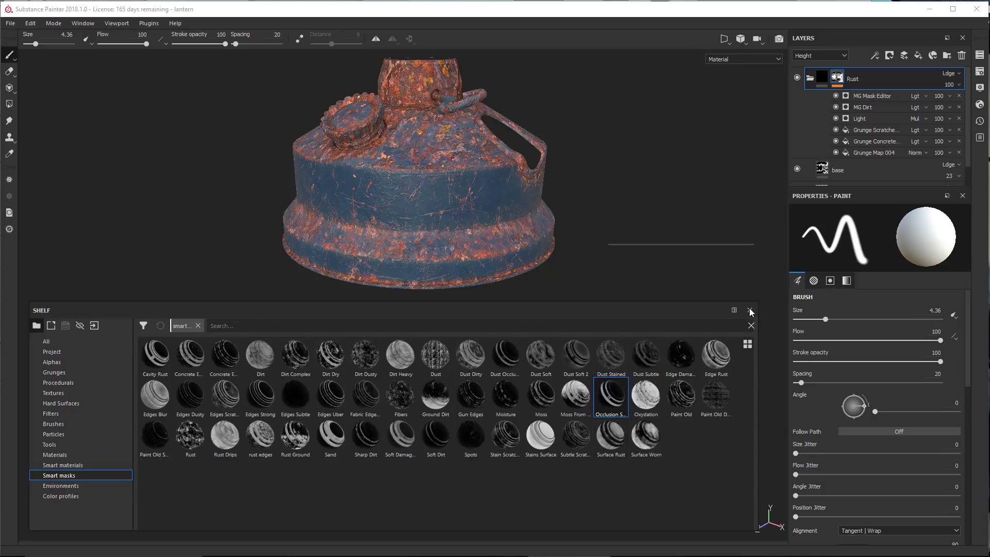
click(752, 325)
key(f)
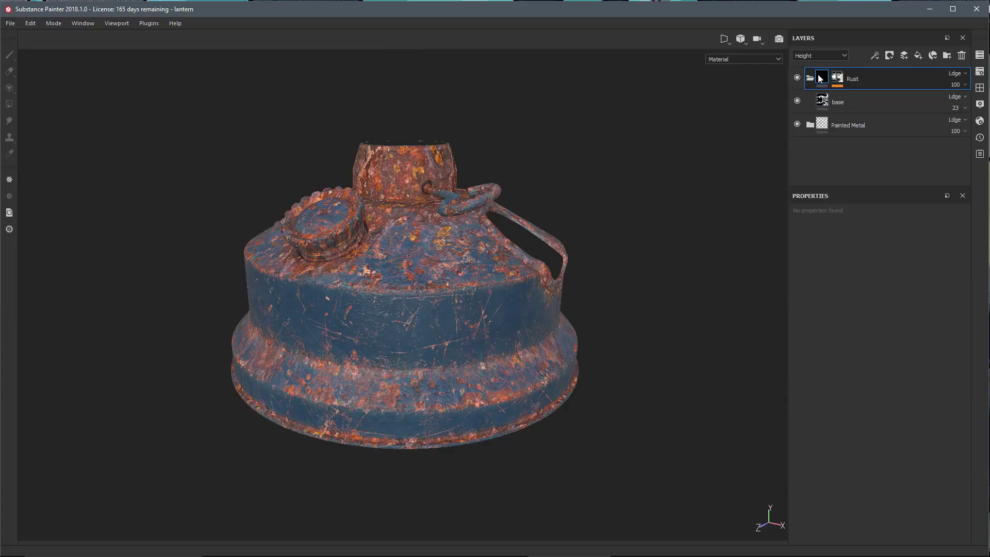
Add an HSL Perceptive filter to the base layer.
click(847, 101)
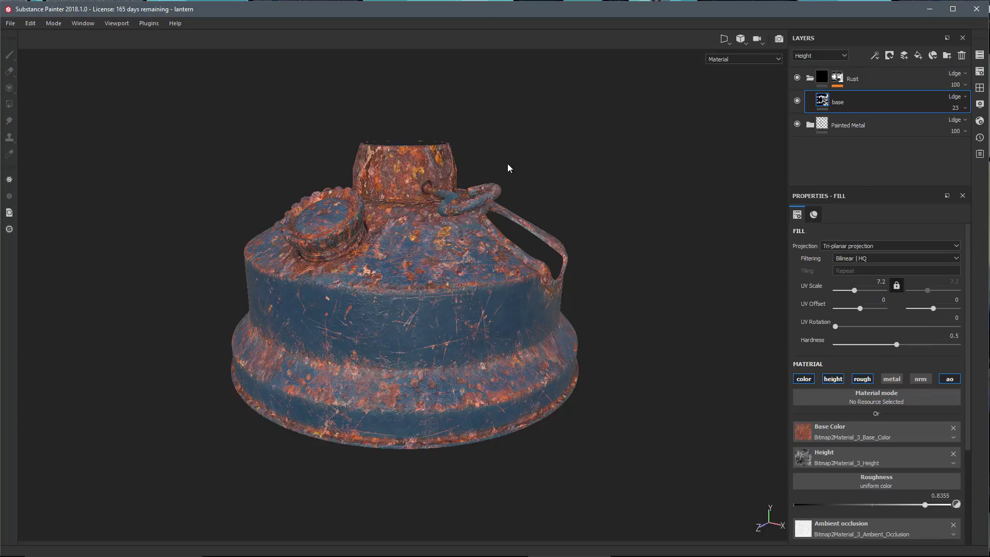
click(877, 56)
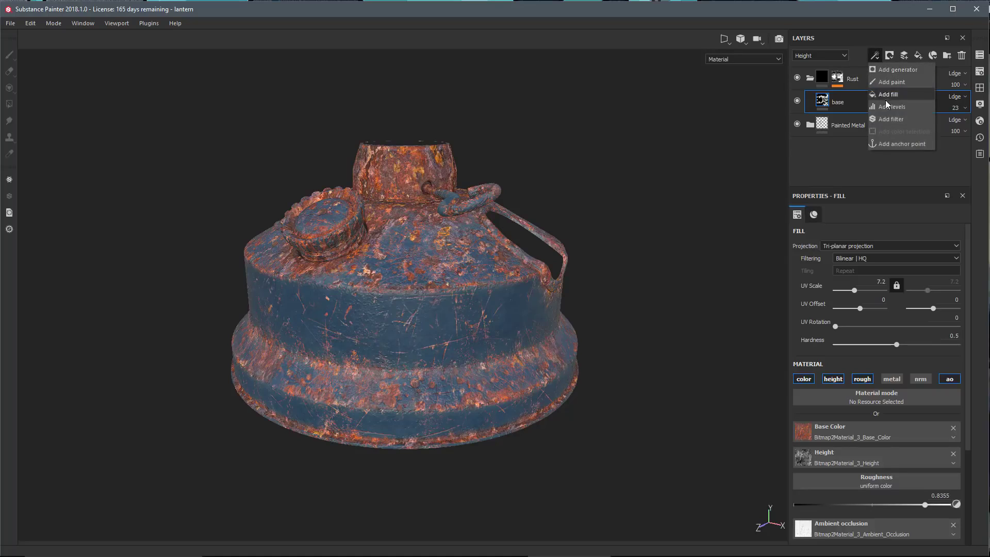
click(885, 118)
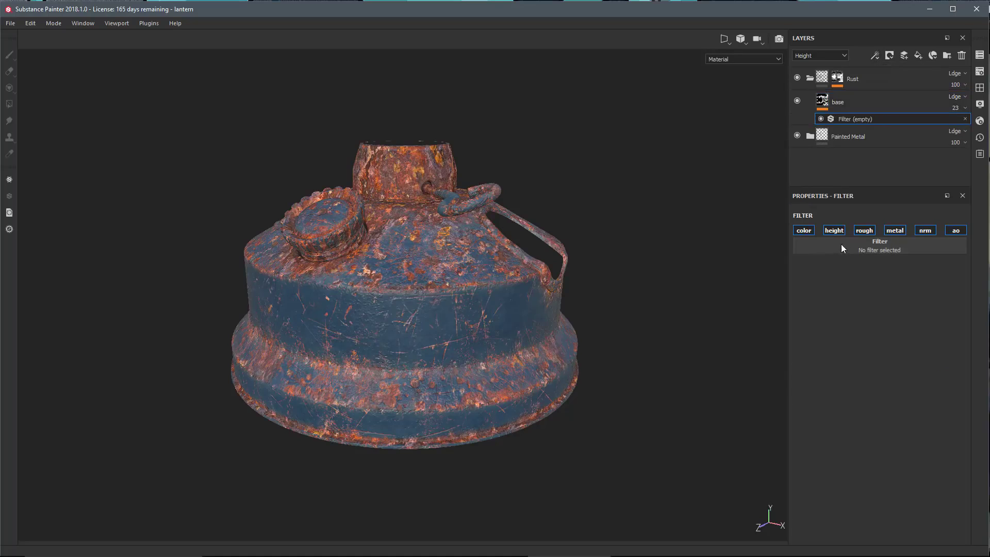
click(802, 248)
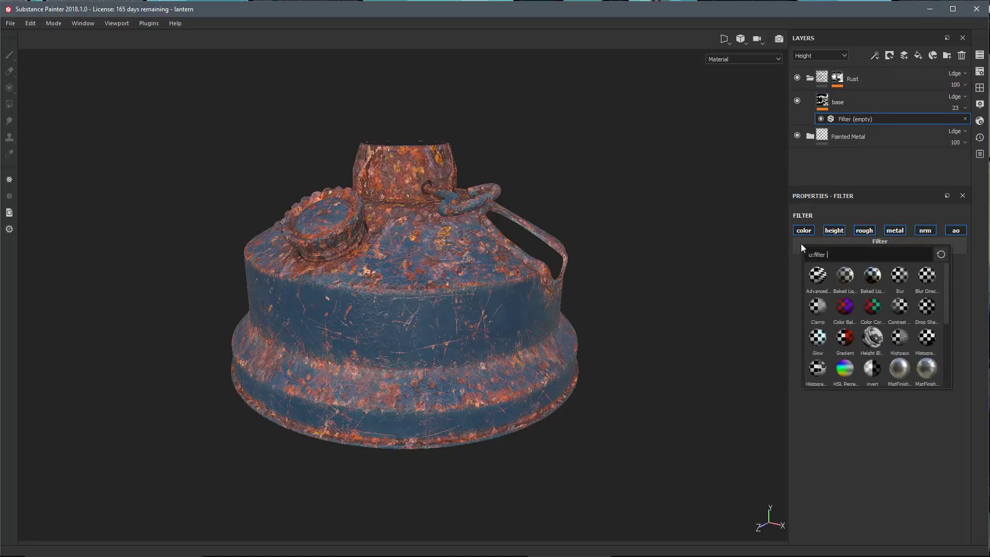
click(846, 369)
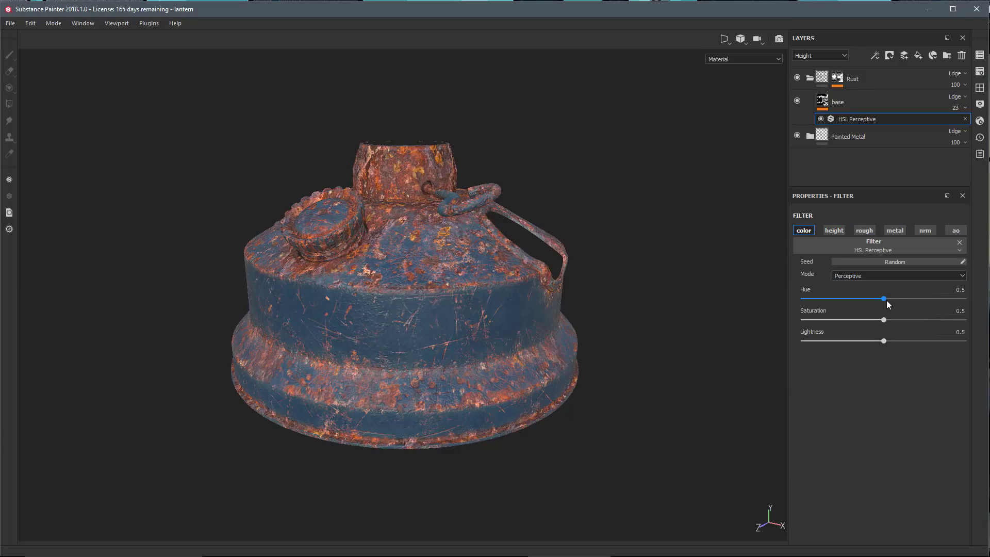
Set the HSL Perceptive filter's hue to 0.52, saturation to 0.46 and lightness to 0.44, compare with it off, and select the Rust folder.
mouse_move(884, 299)
mouse_down()
mouse_move(877, 320)
mouse_move(886, 342)
mouse_move(875, 346)
mouse_up()
alt+right_drag(548, 315, 588, 327)
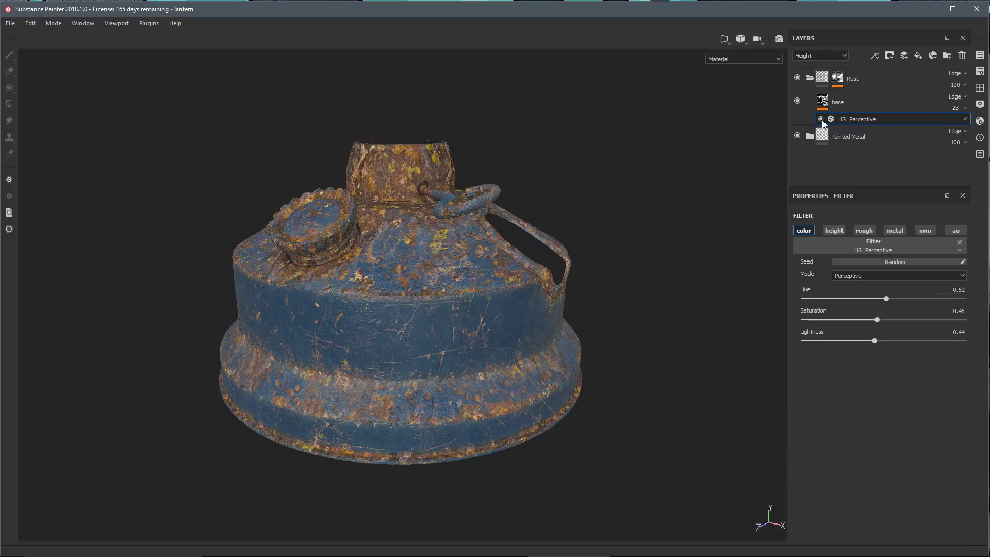
click(821, 119)
click(821, 119)
alt+drag(465, 230, 481, 241)
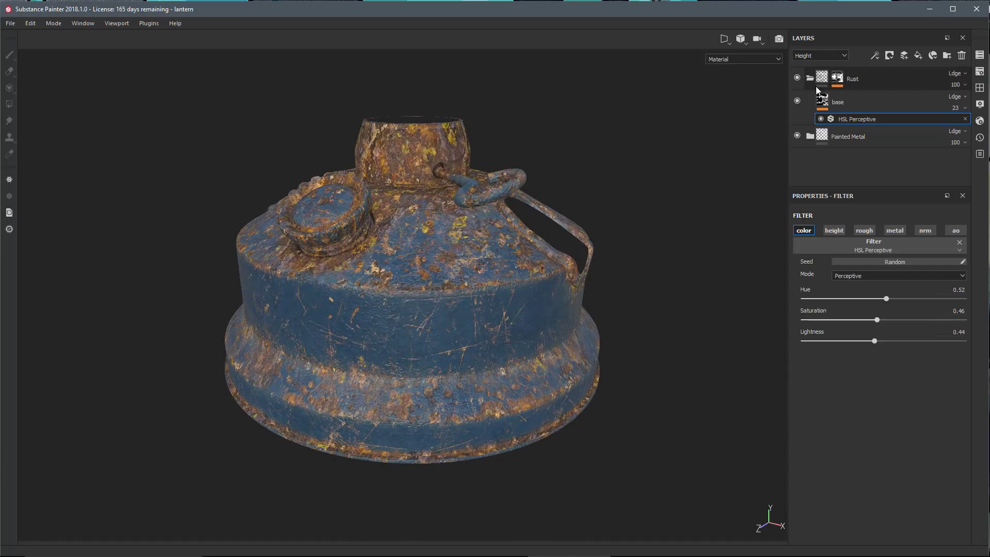
click(872, 79)
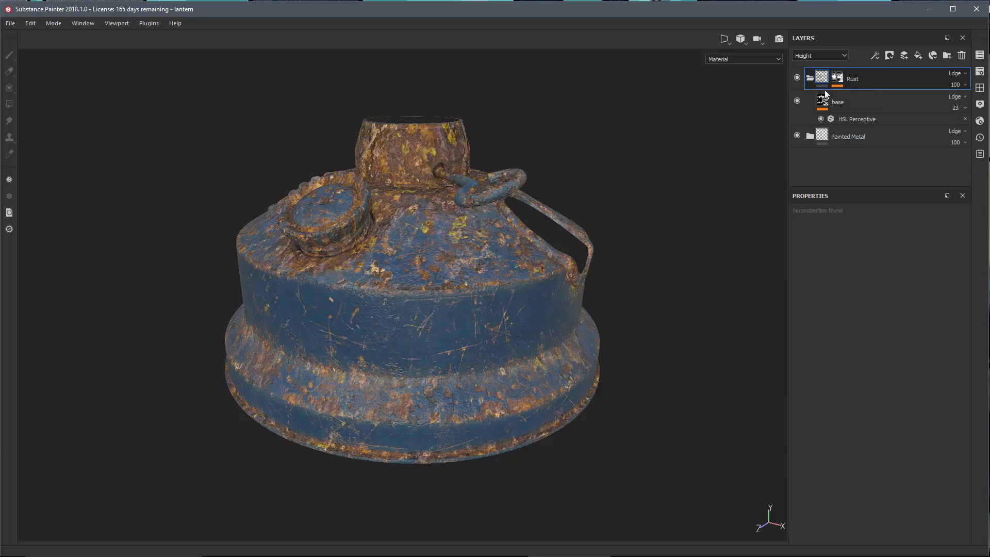
Create a smart material from the Rust folder and preview it among the shelf's smart materials.
right_click(864, 81)
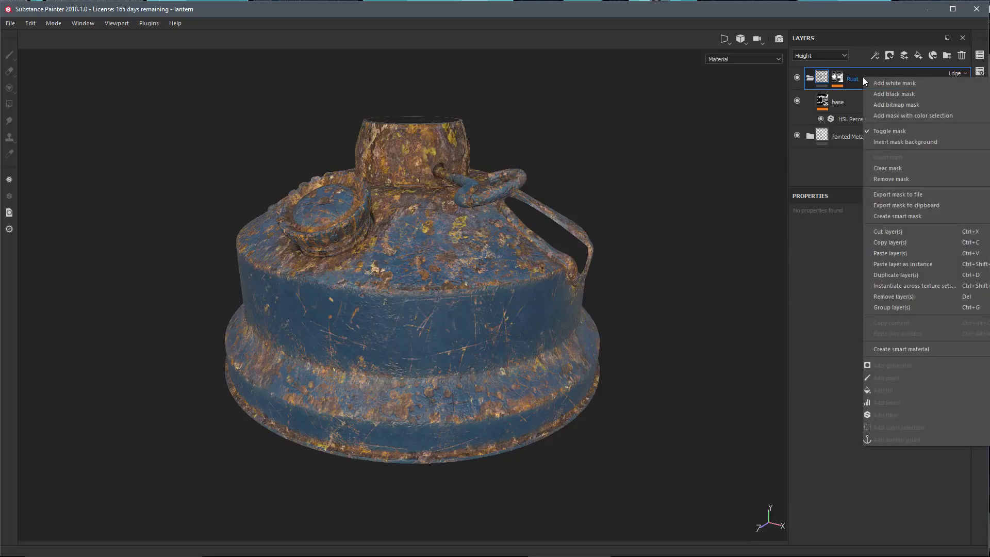
click(889, 348)
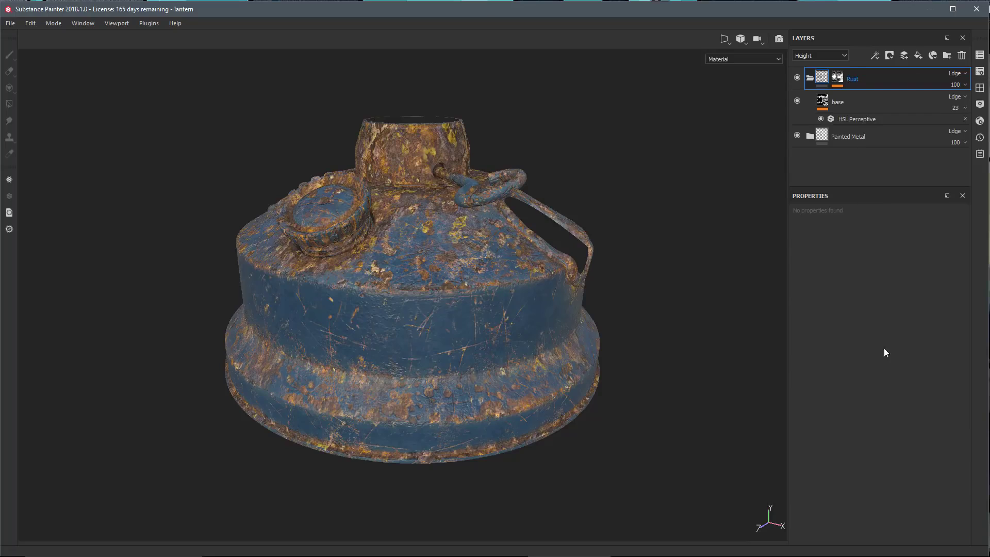
click(979, 89)
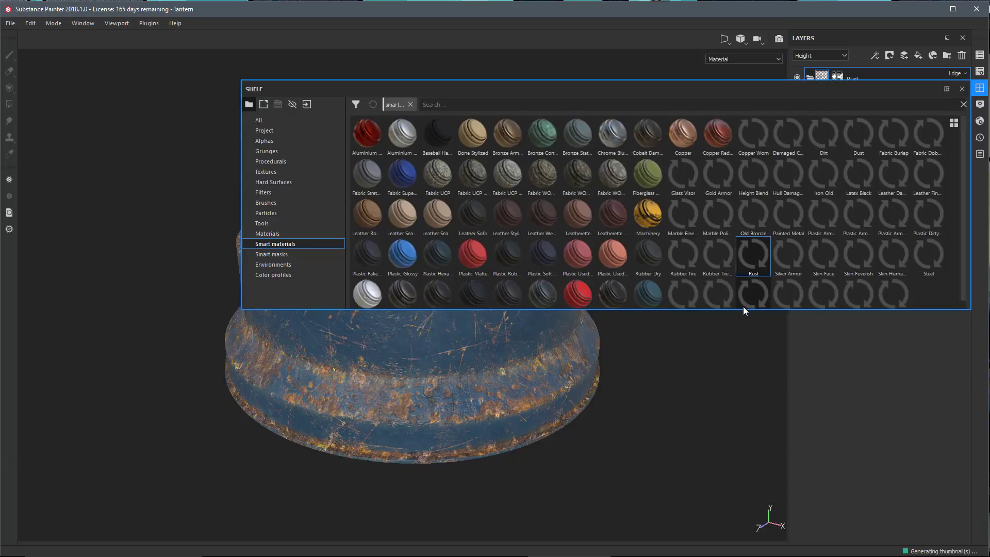
drag(744, 309, 743, 367)
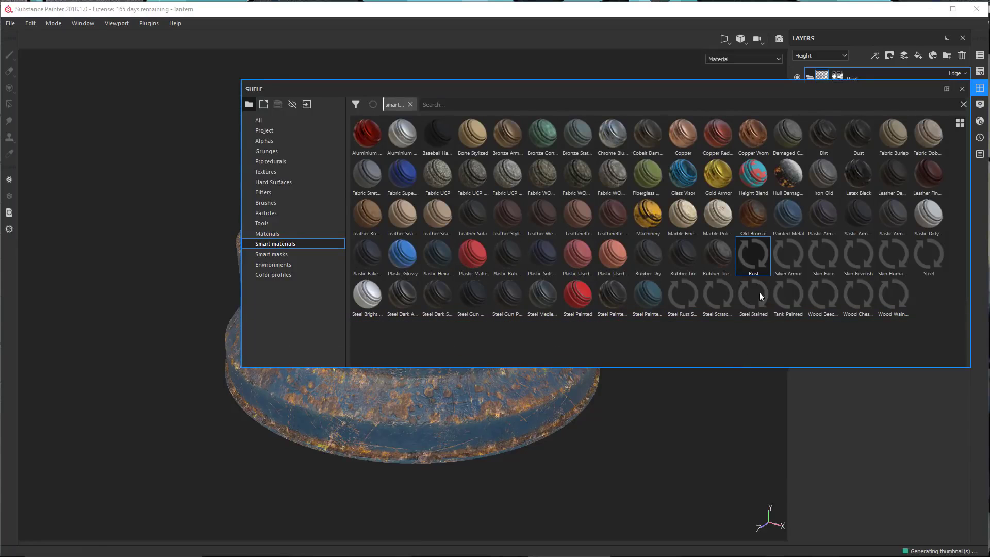
mouse_move(753, 251)
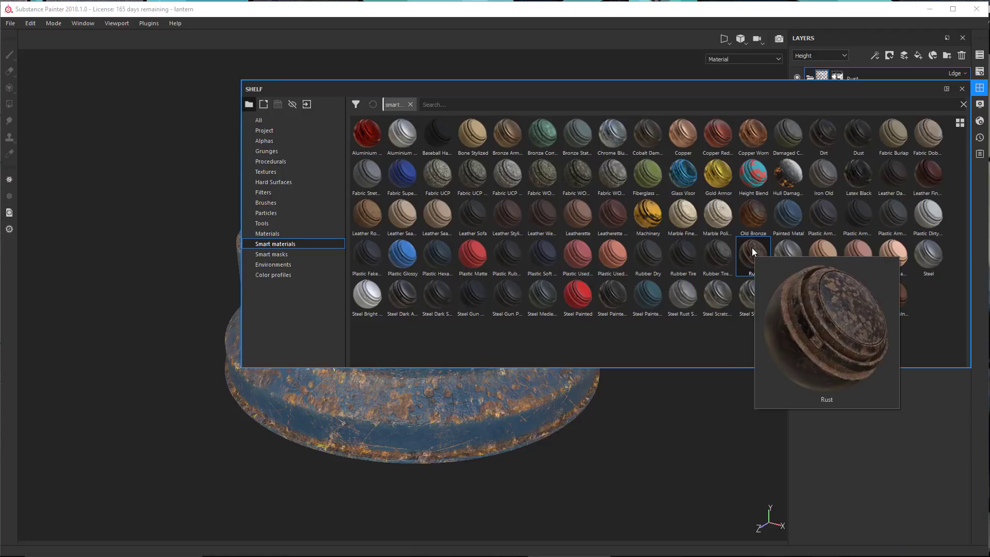
click(620, 246)
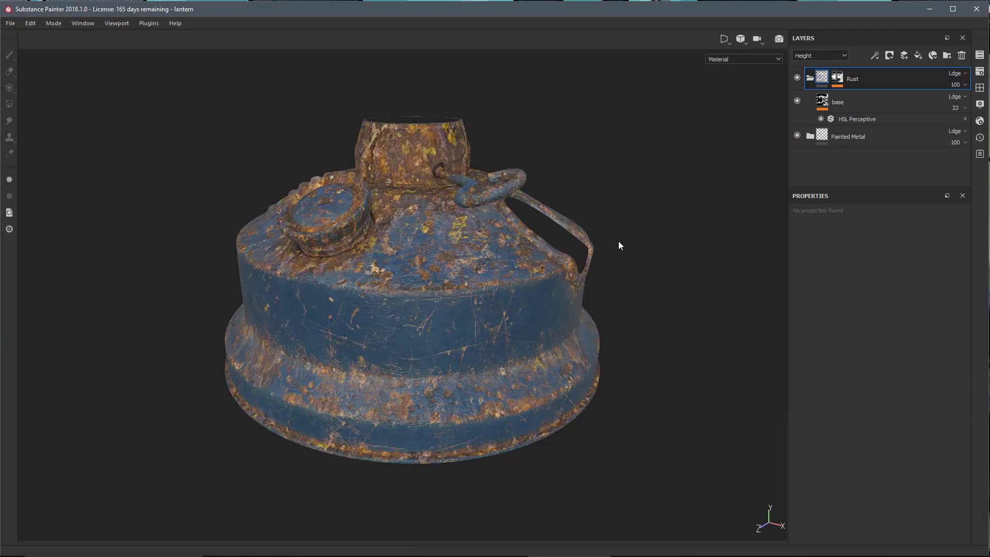